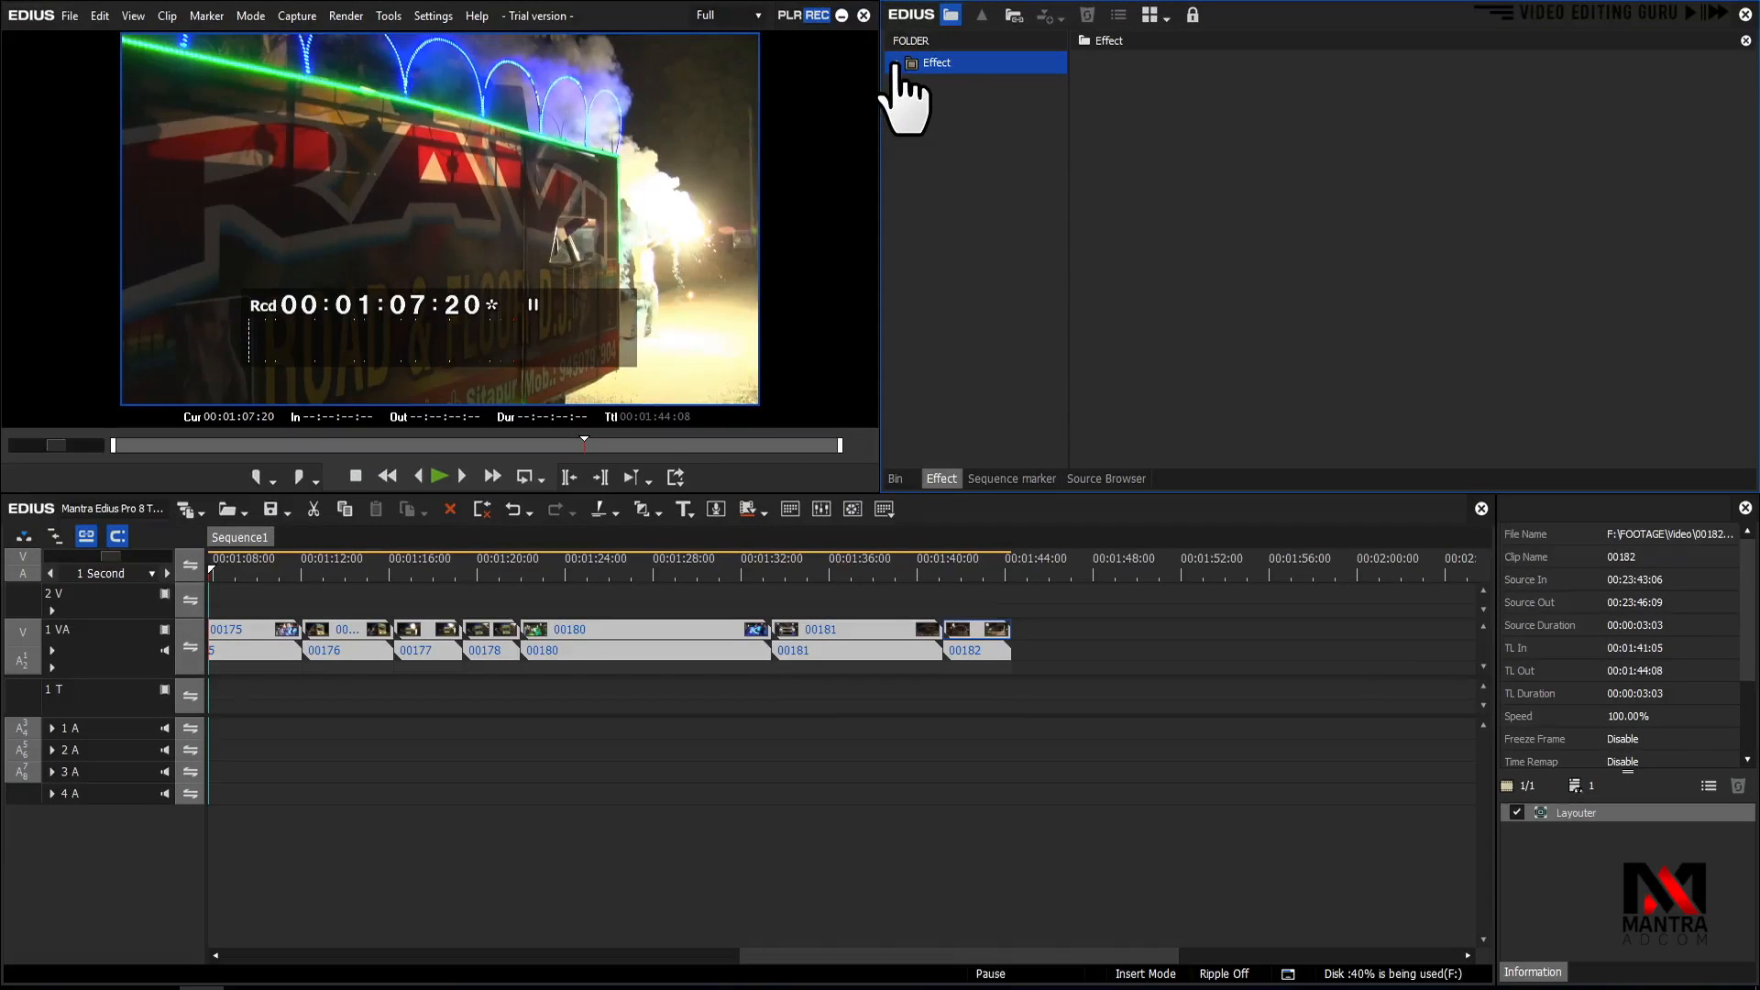
Expand the Effect folder to its main categories, with Transitions collapsed, and view the Keyers effects
click(896, 63)
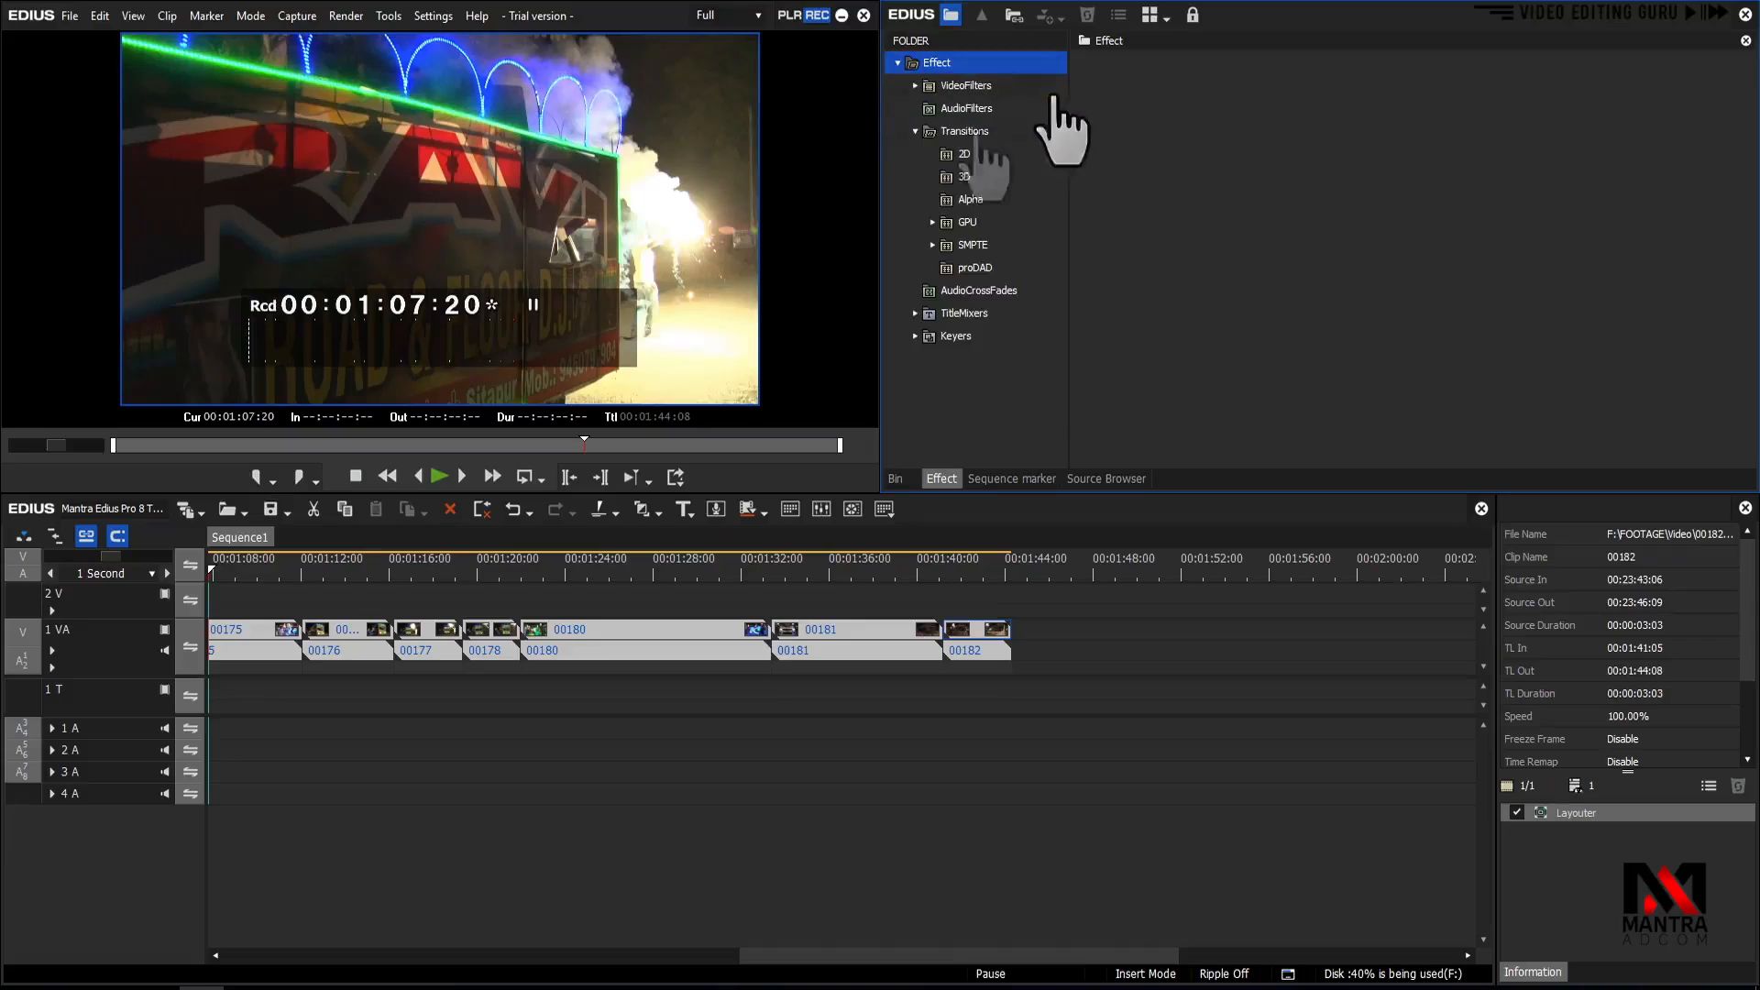
click(915, 131)
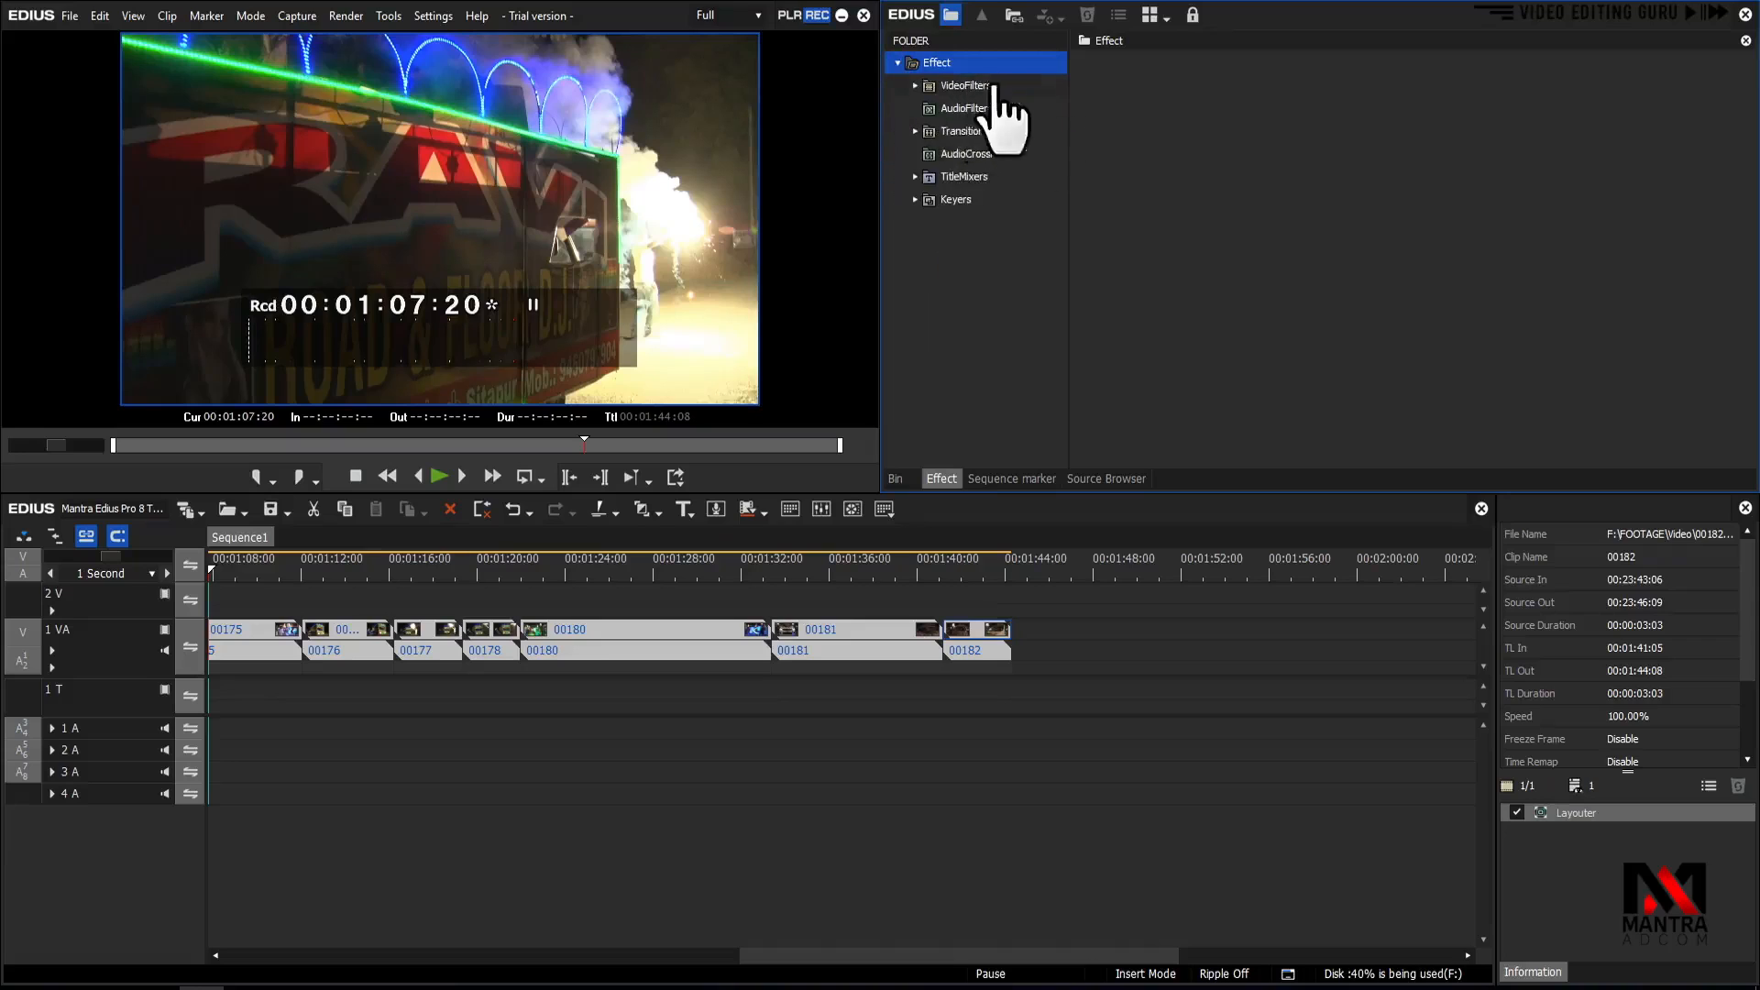
click(948, 199)
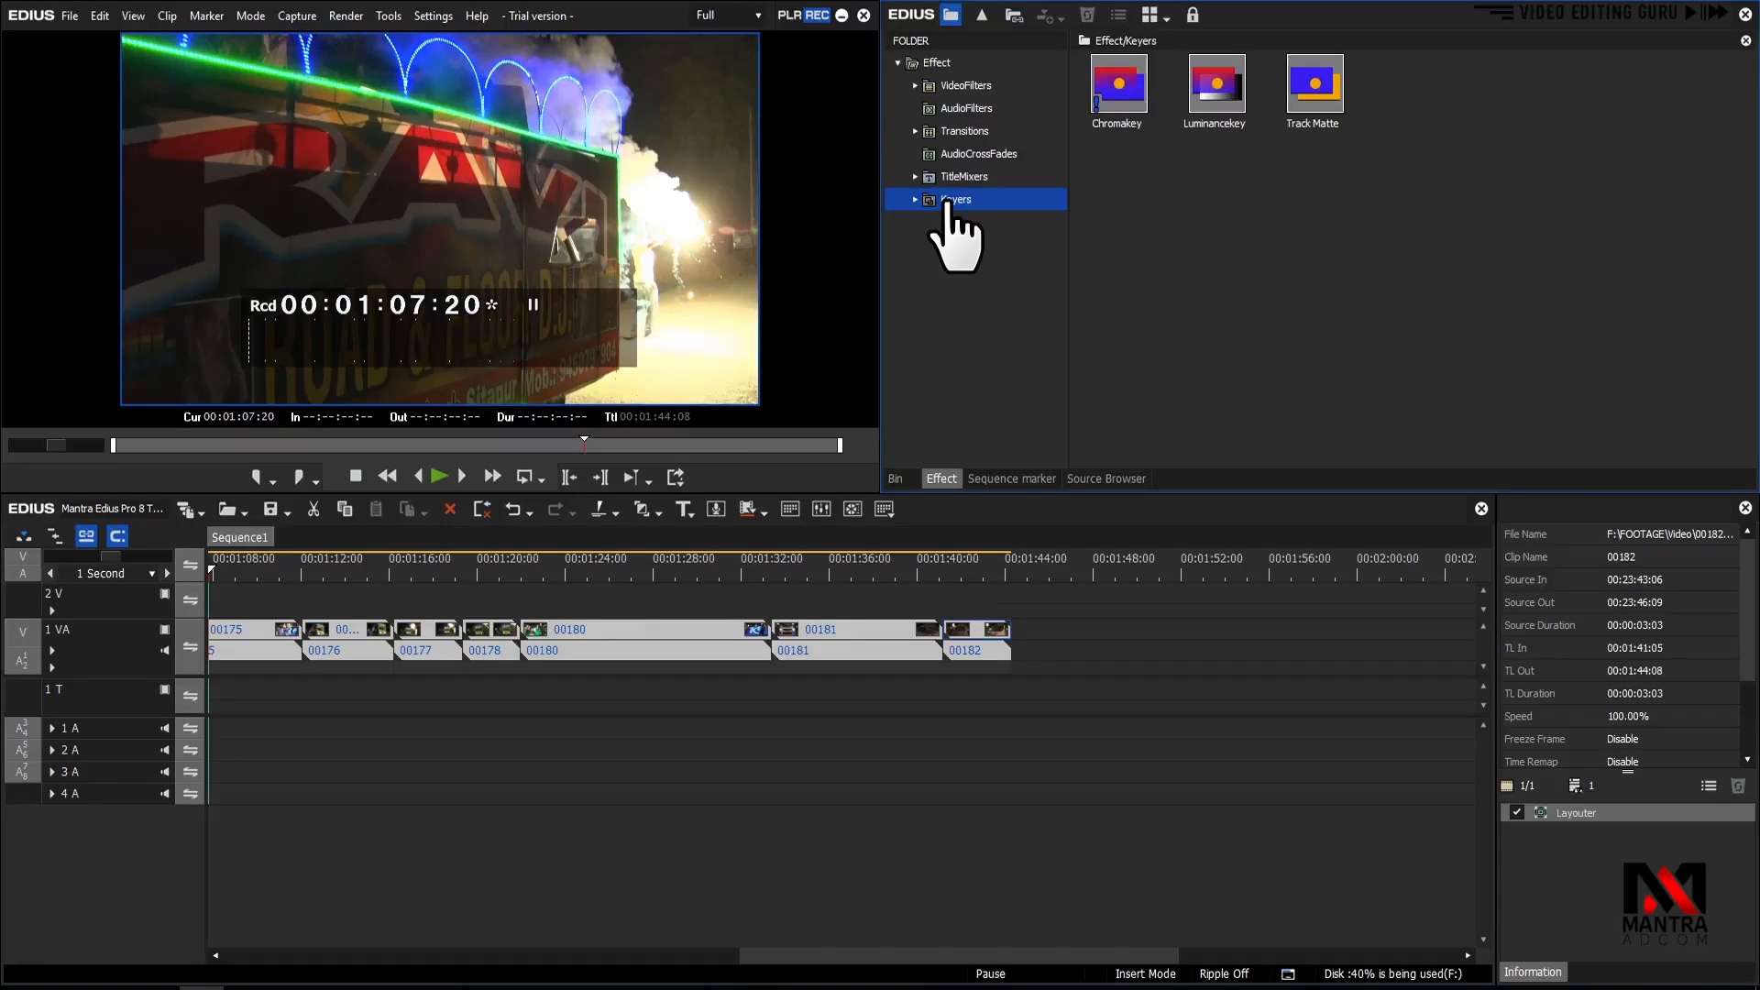
Examine the effects in VideoFilters, its Color Correction subfolder and AudioFilters
click(915, 85)
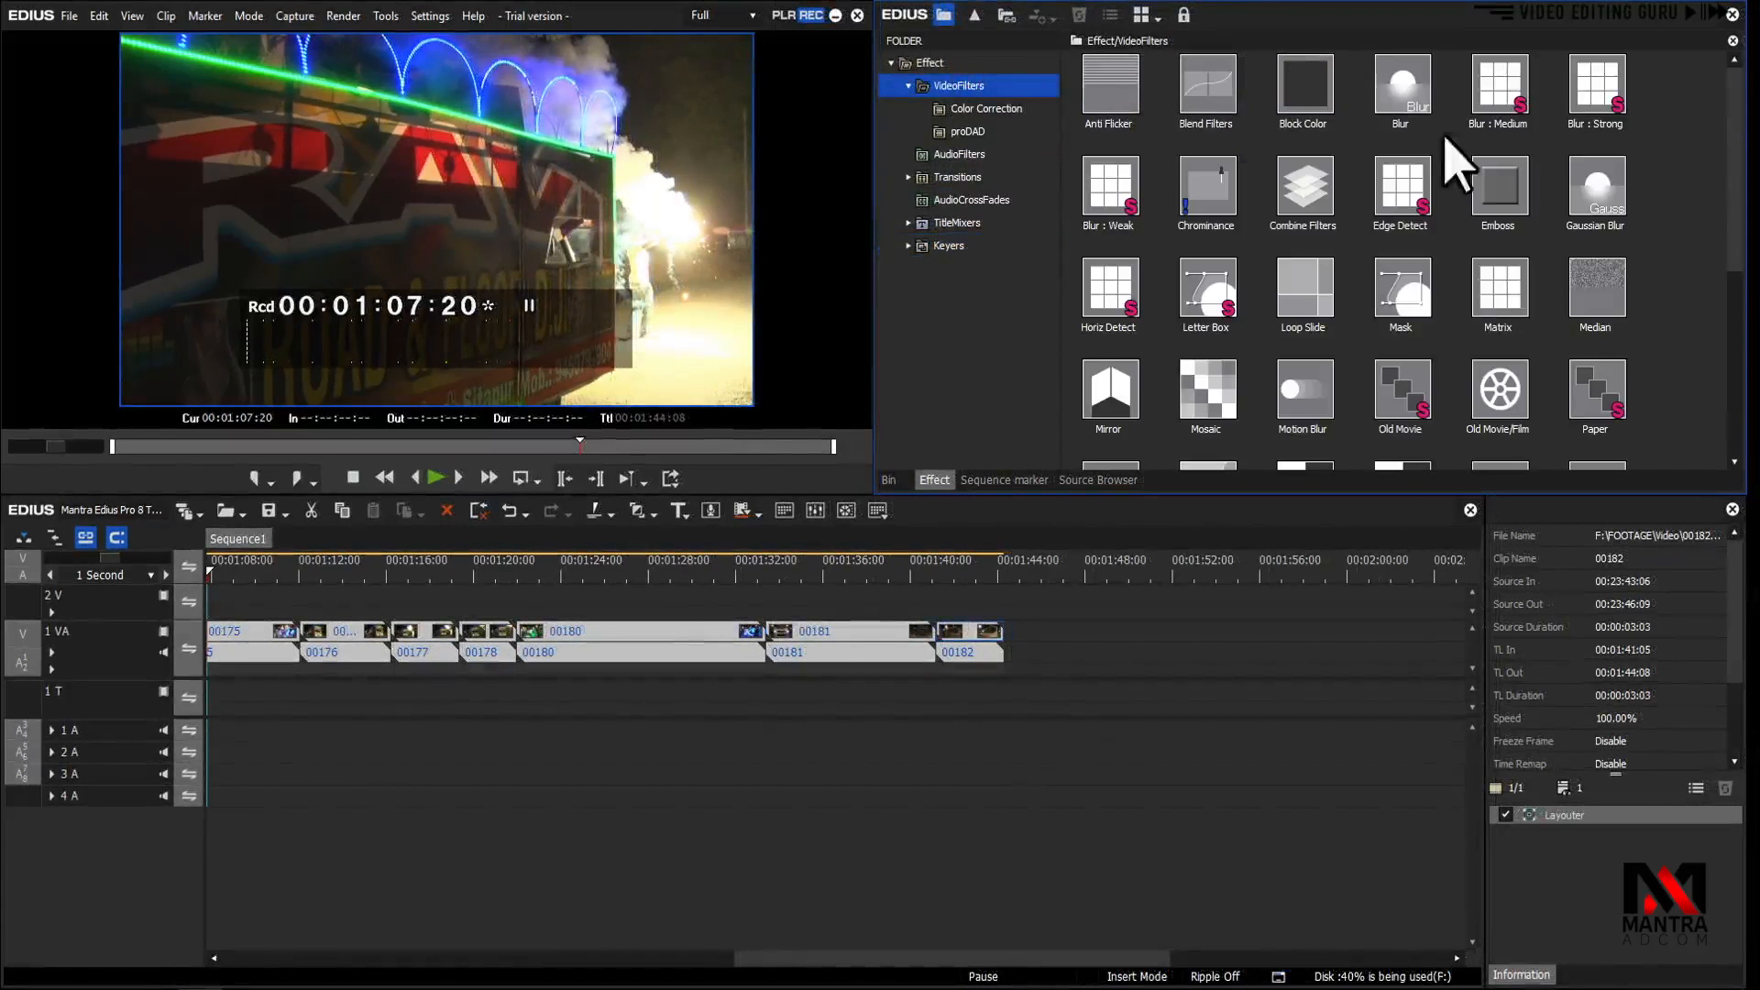
mouse_move(1735, 142)
mouse_down()
mouse_move(1714, 349)
mouse_move(1719, 88)
mouse_up()
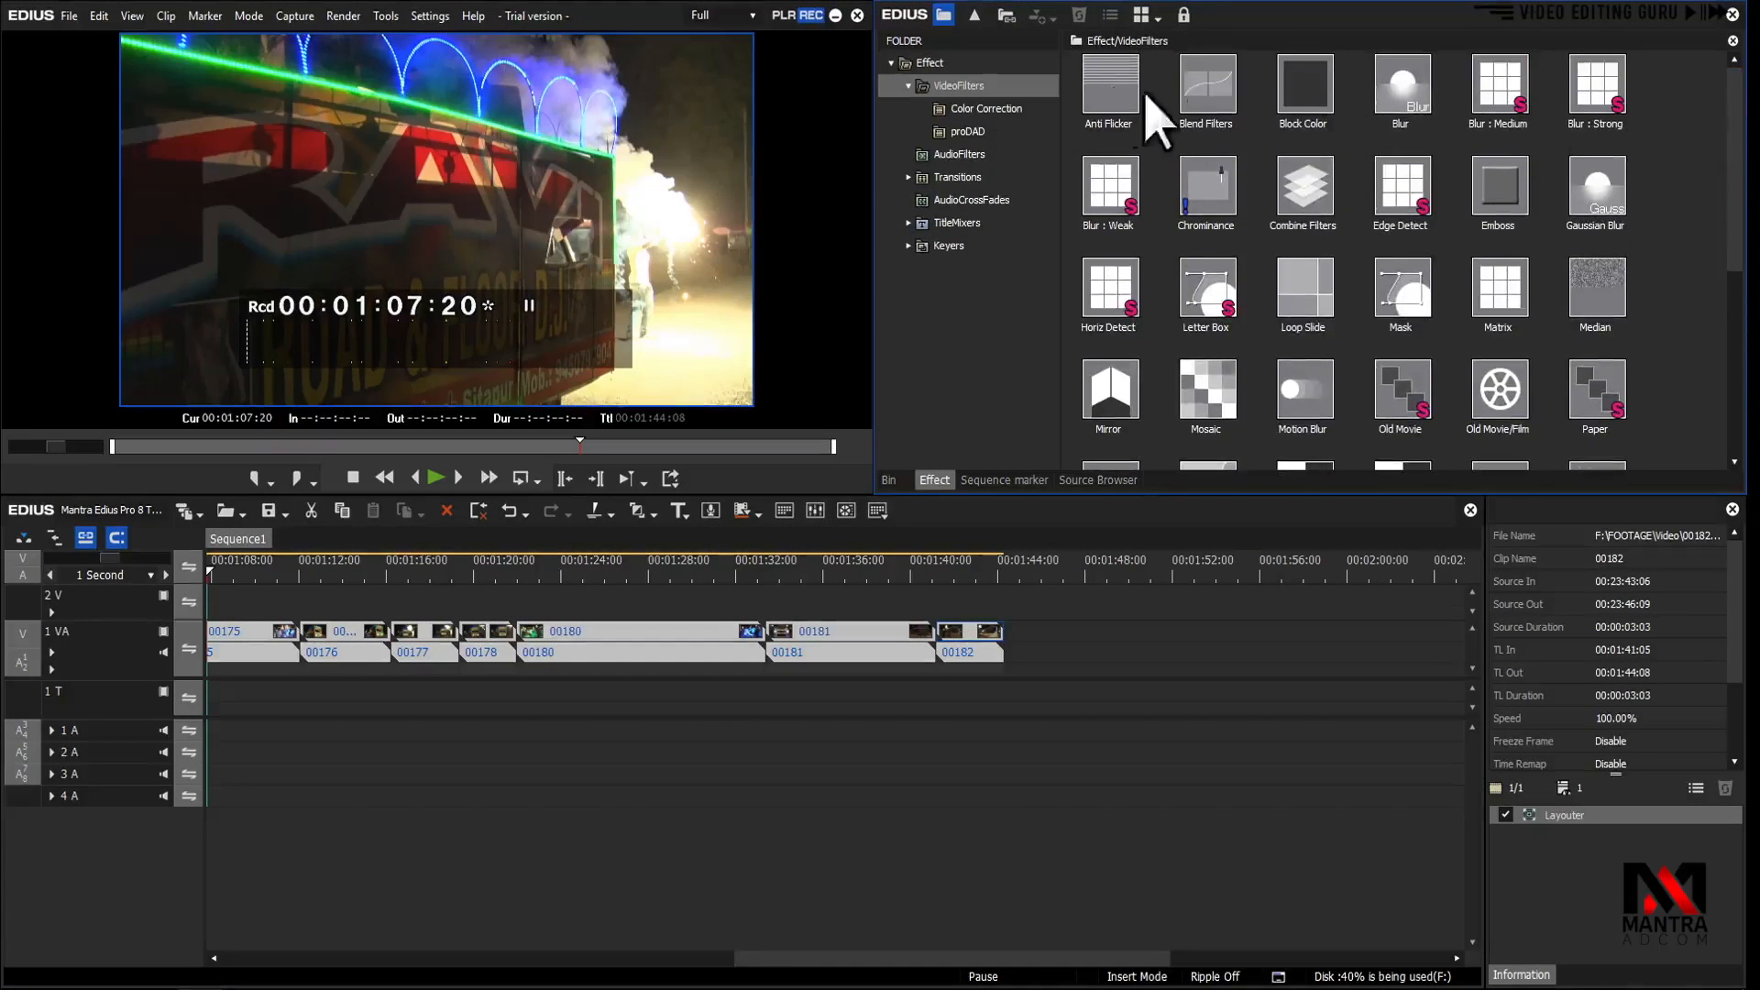
click(1005, 109)
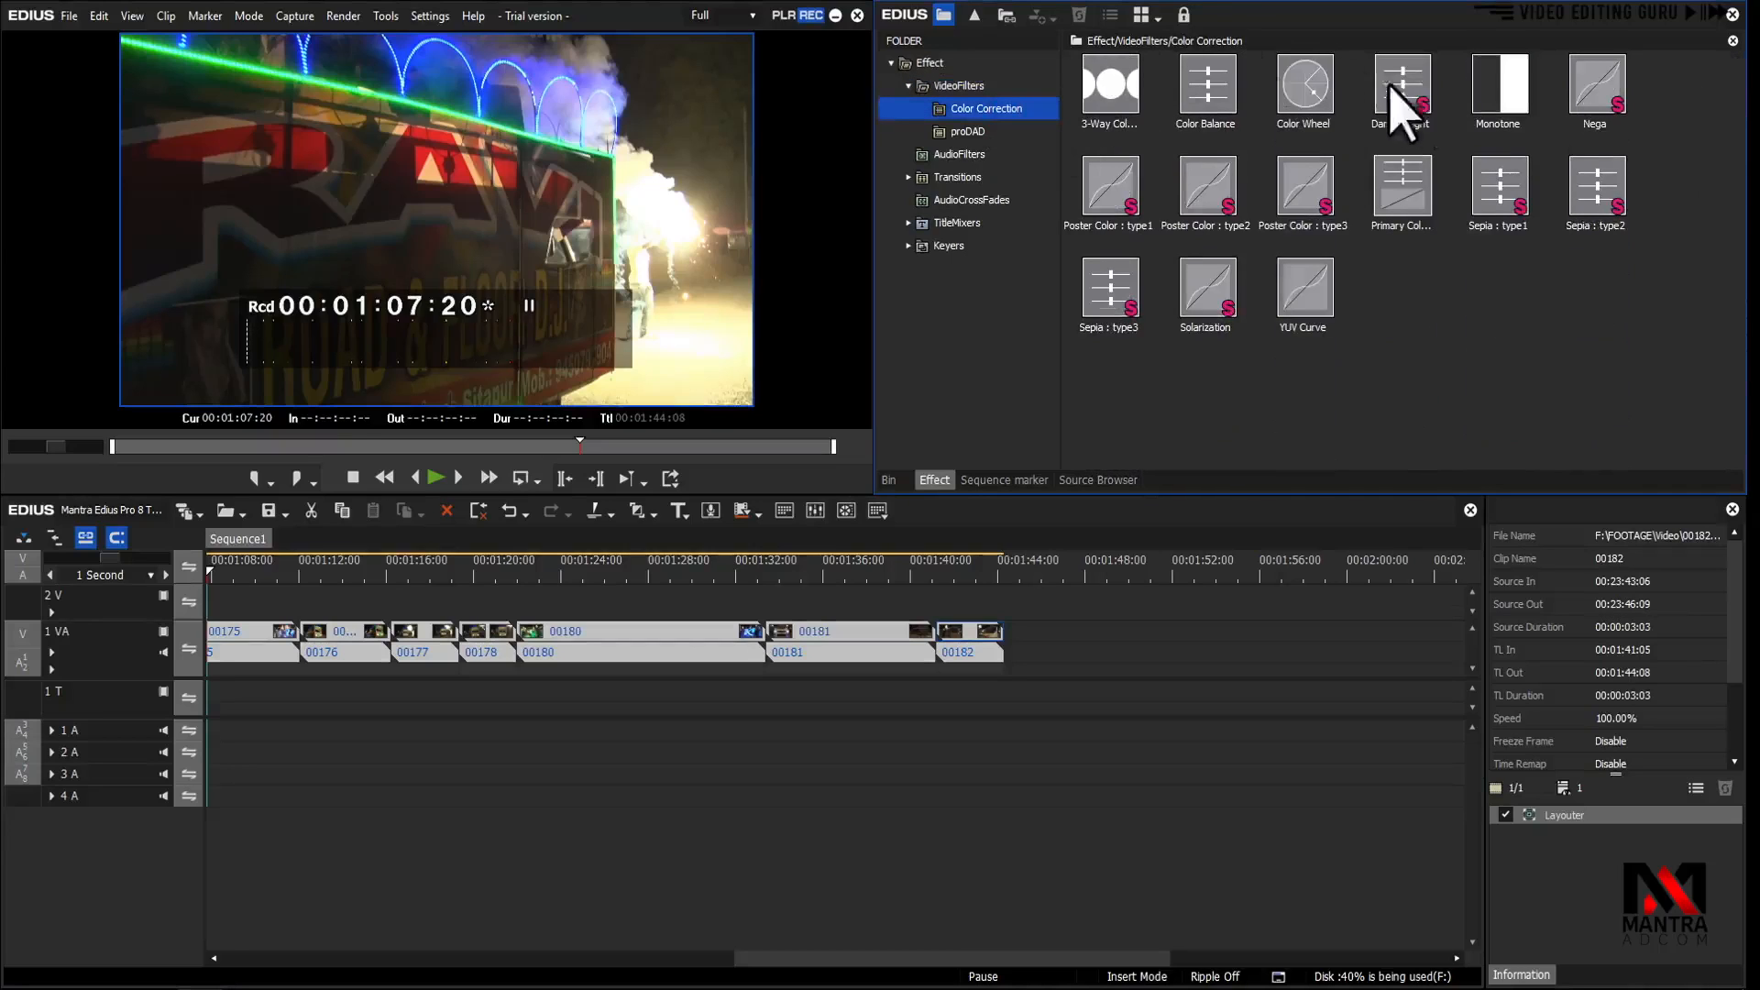
click(961, 152)
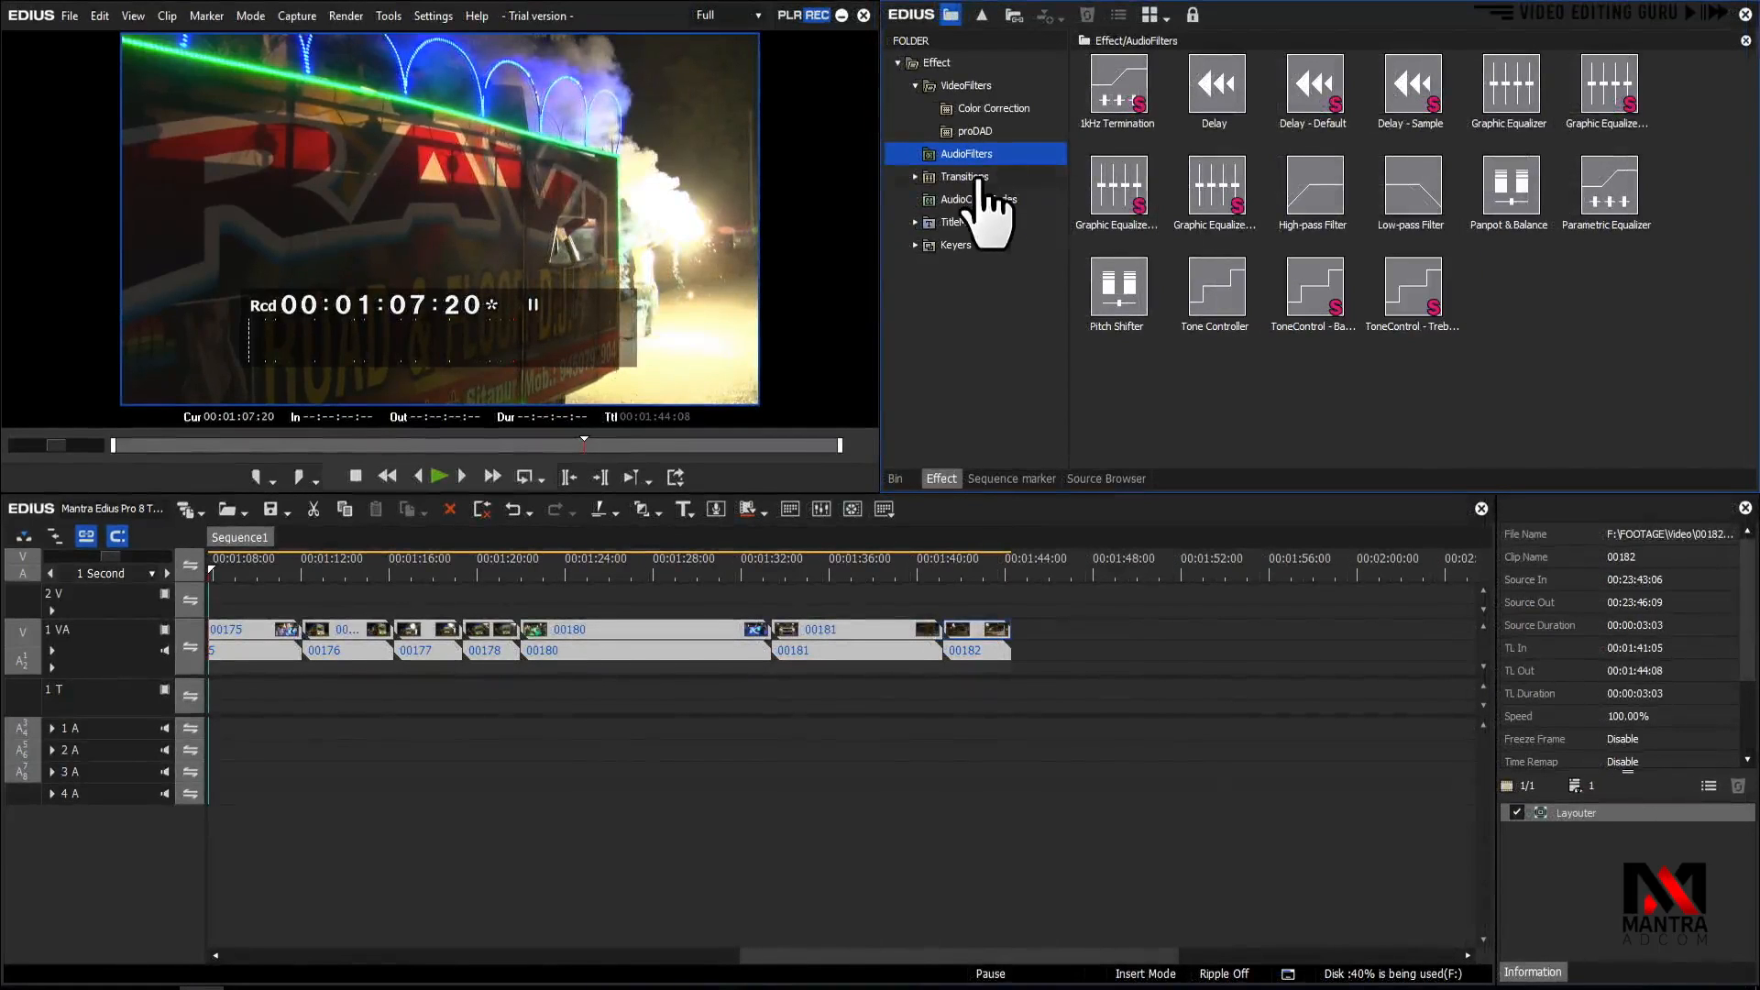
Examine the 2D, 3D, Alpha, GPU, SMPTE and proDAD transition folders, and collapse Transitions
click(949, 178)
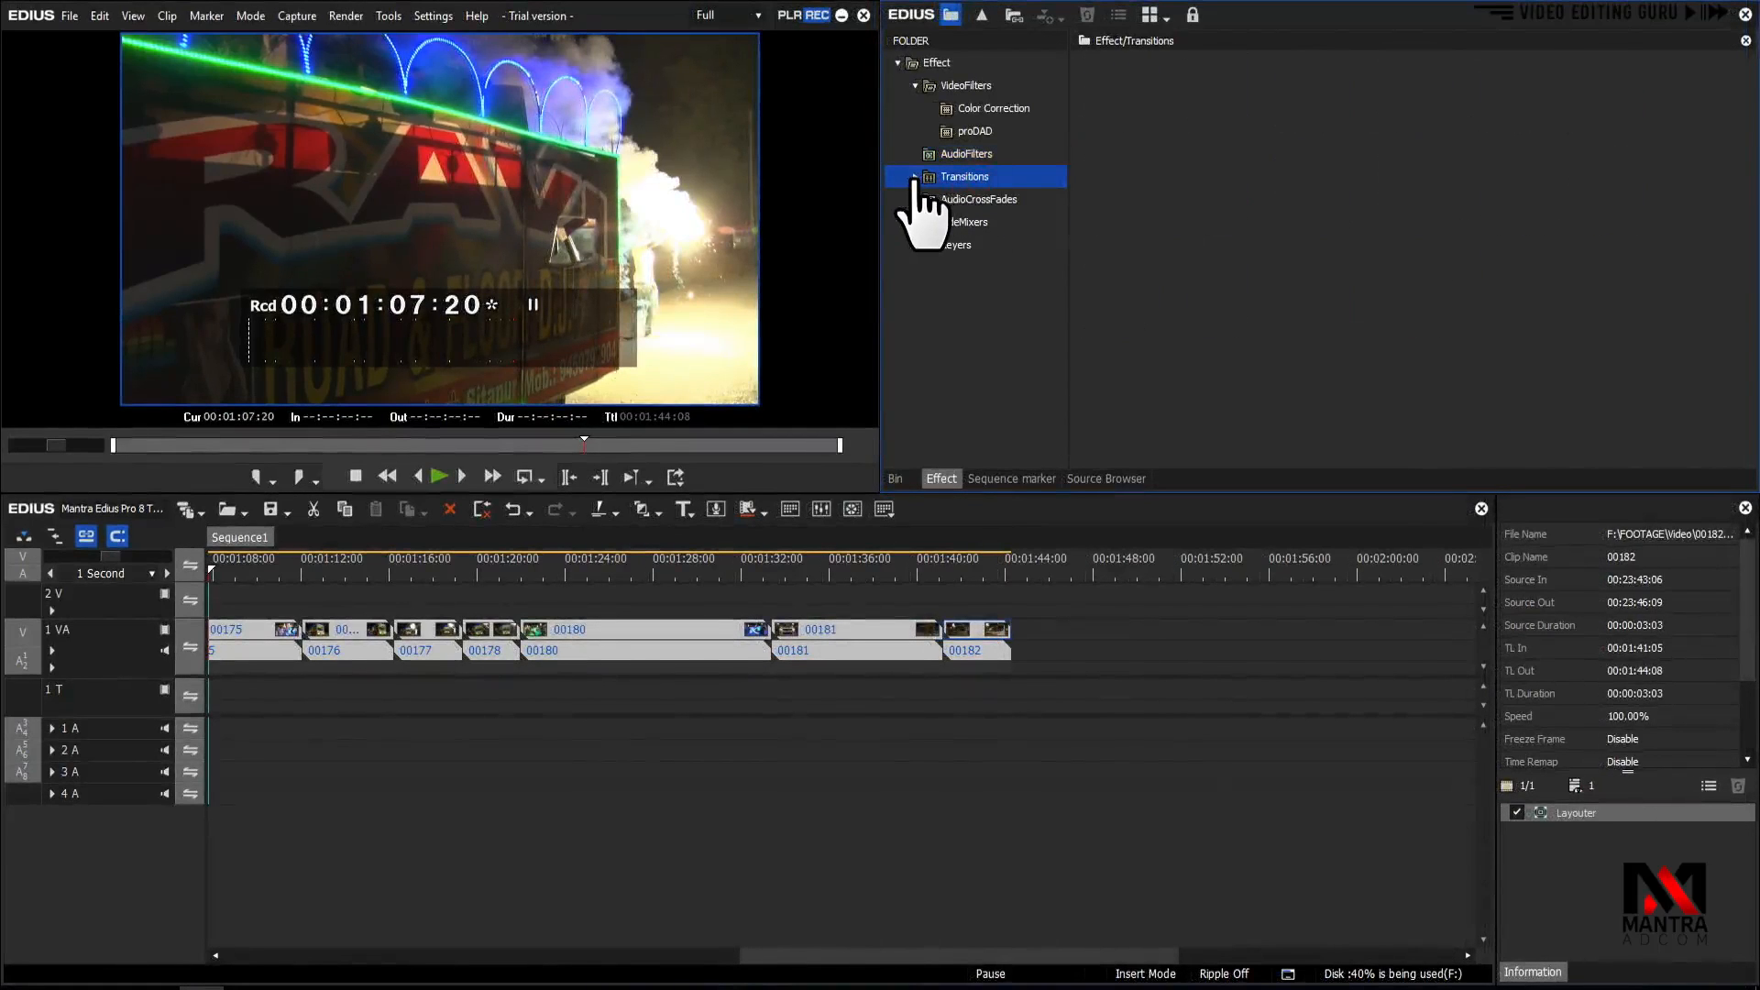
click(914, 177)
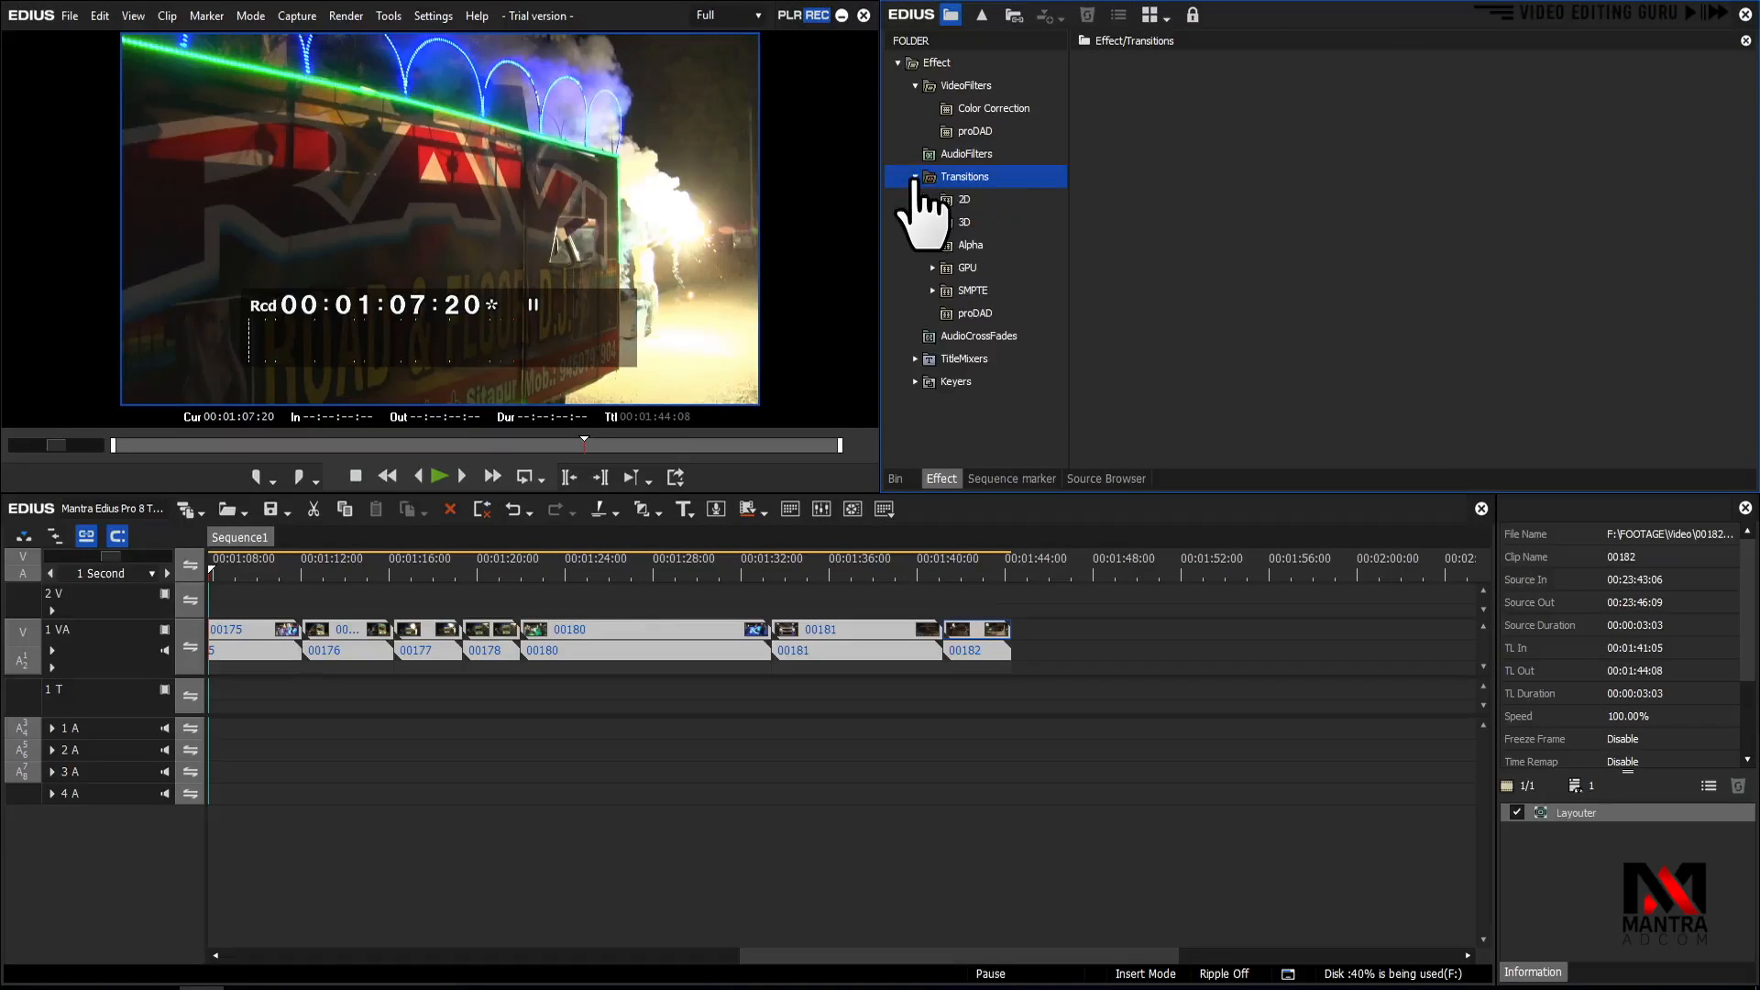
click(964, 202)
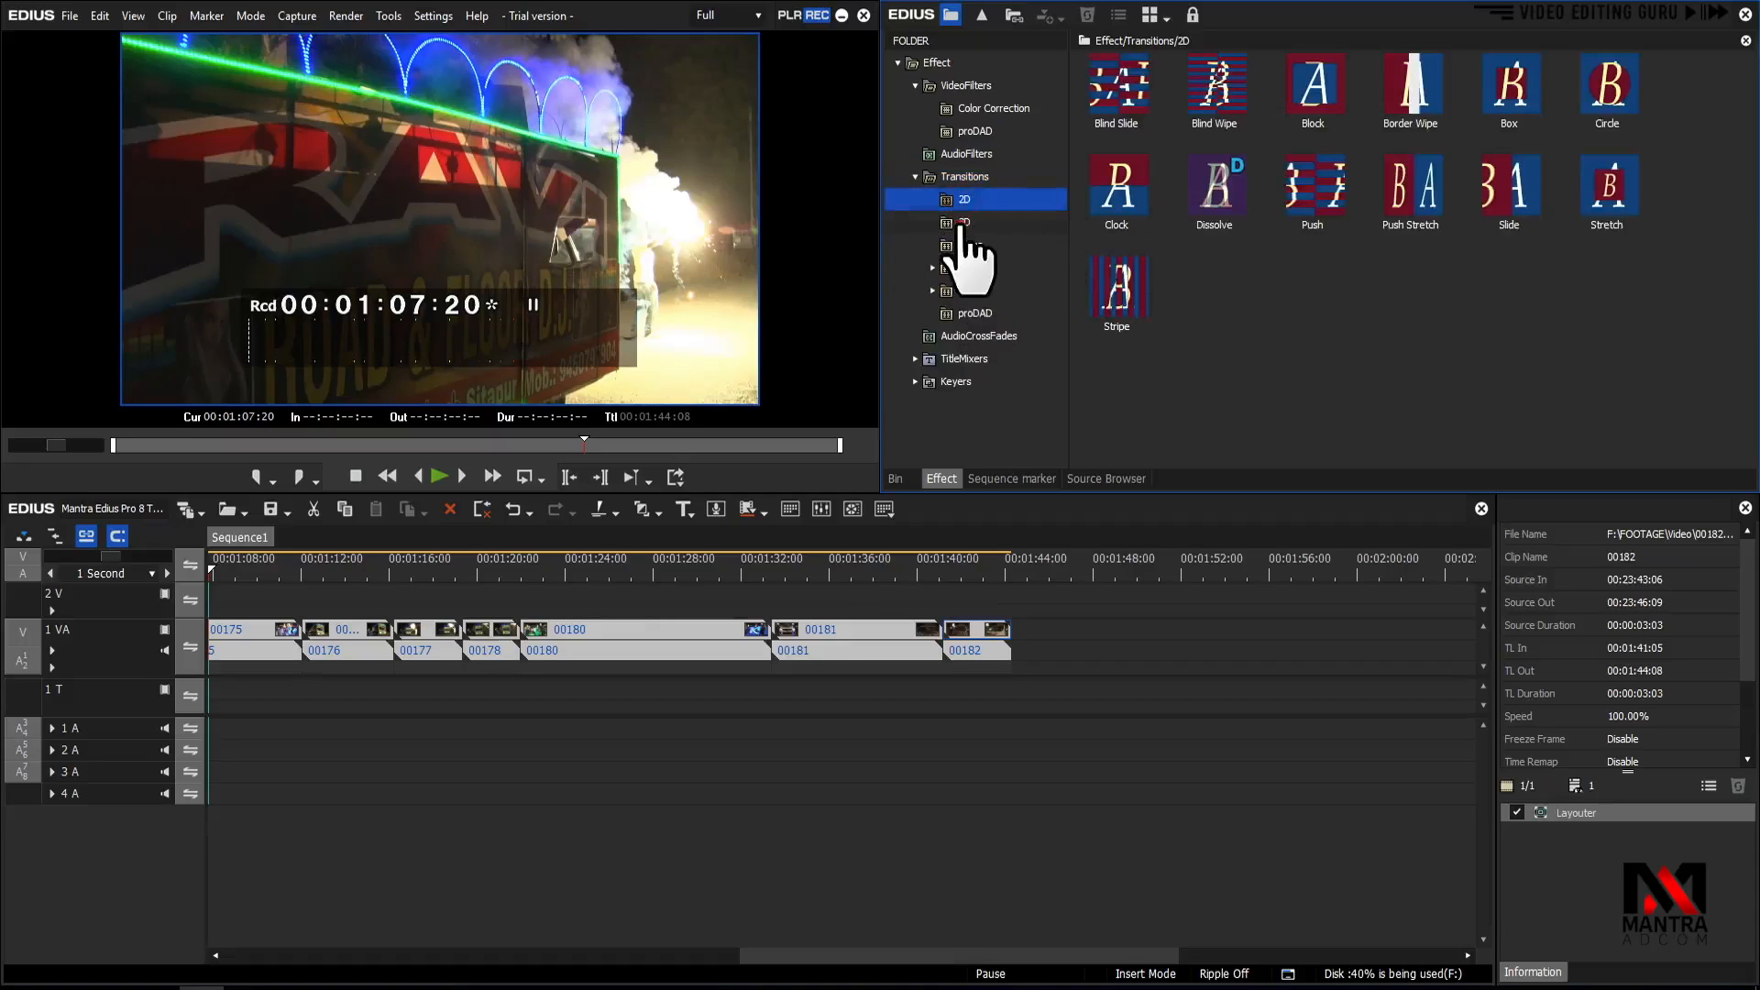
click(964, 224)
click(969, 246)
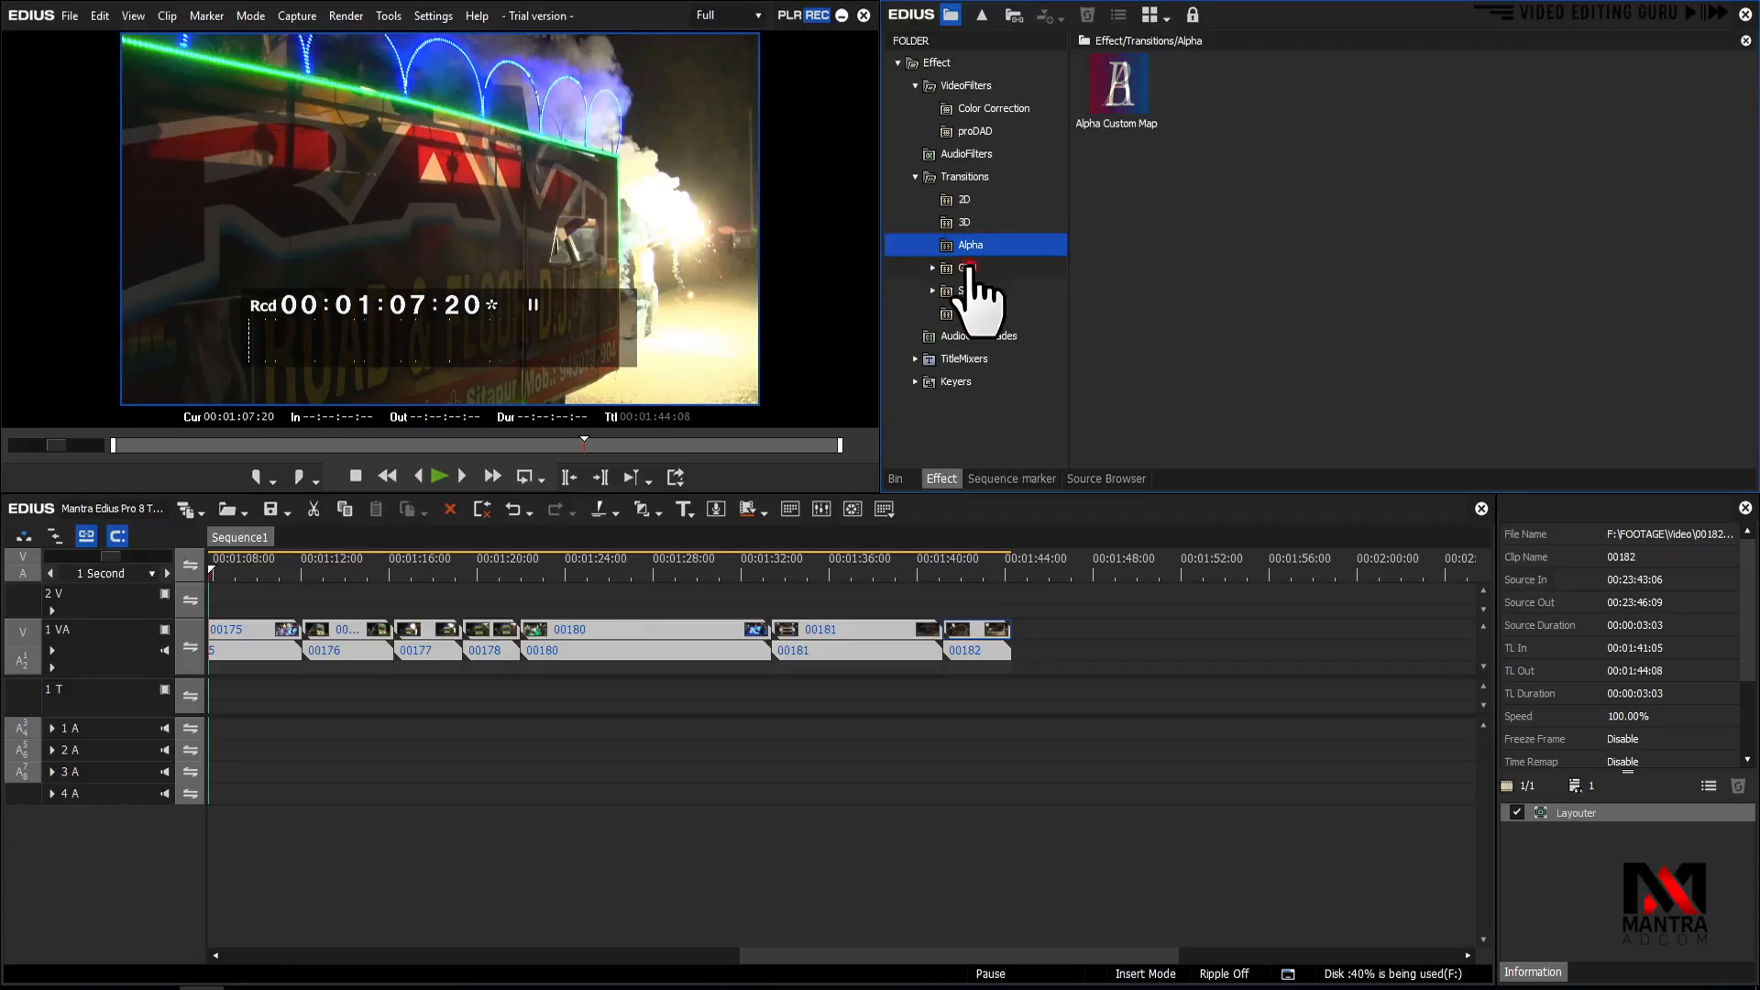
click(970, 268)
click(973, 291)
click(972, 314)
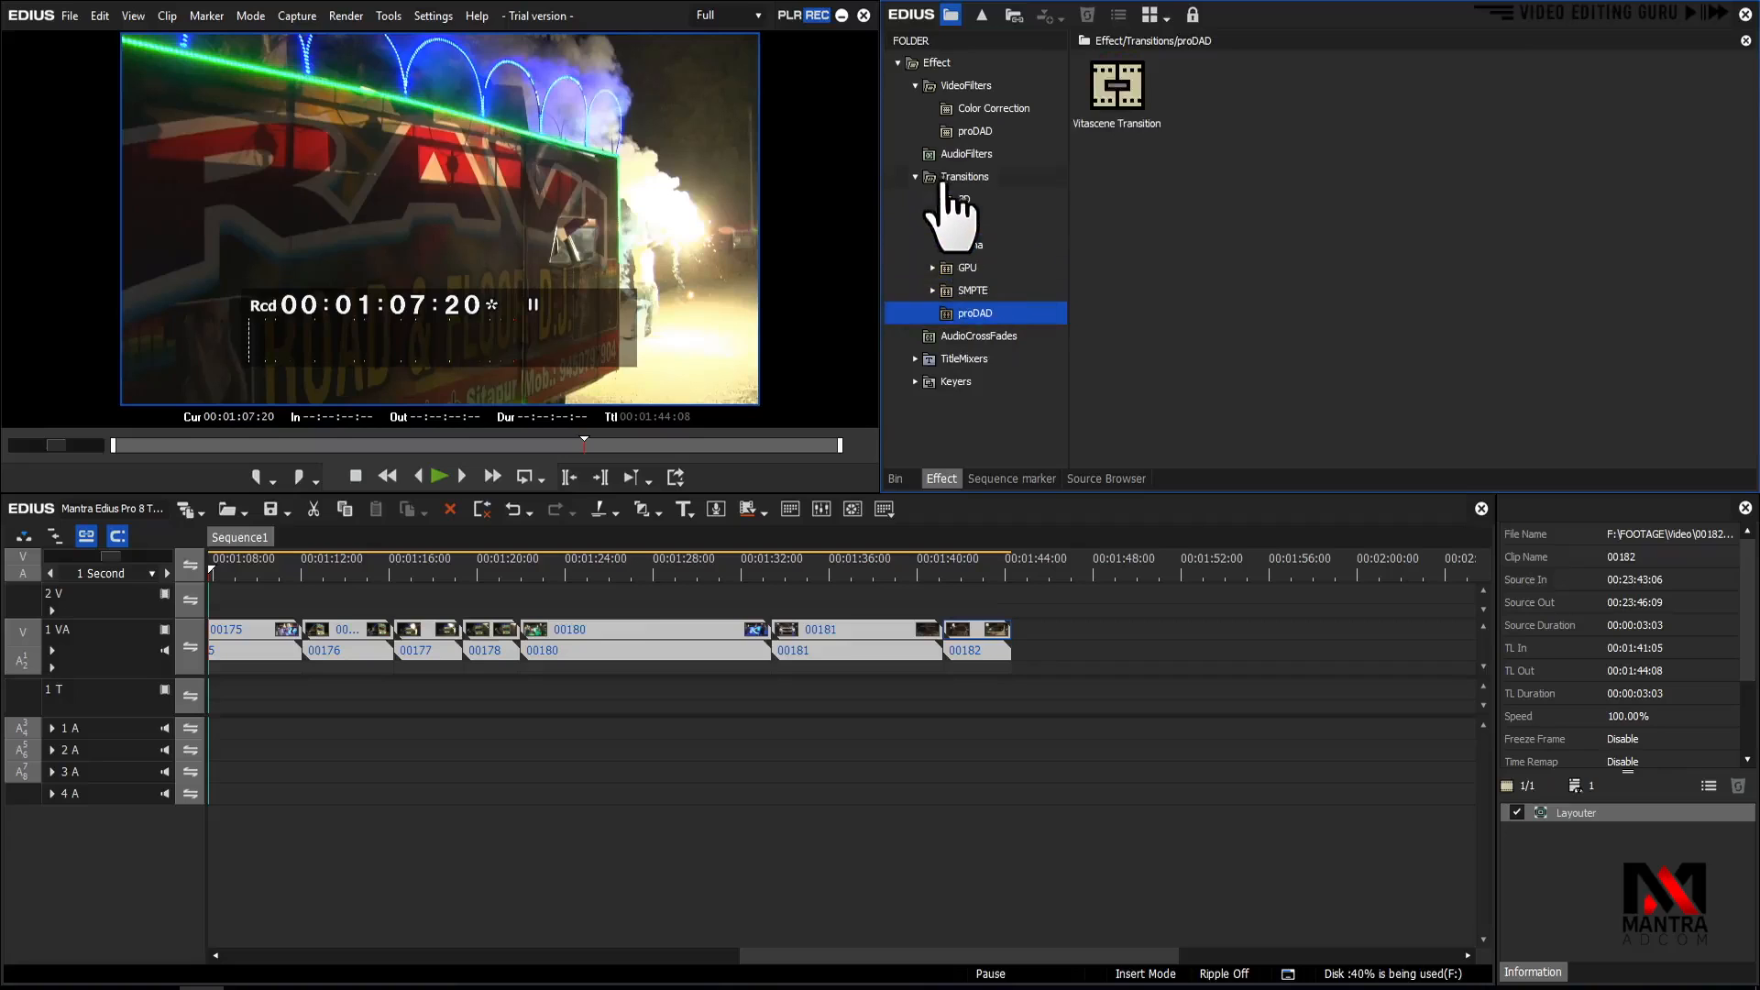
click(914, 177)
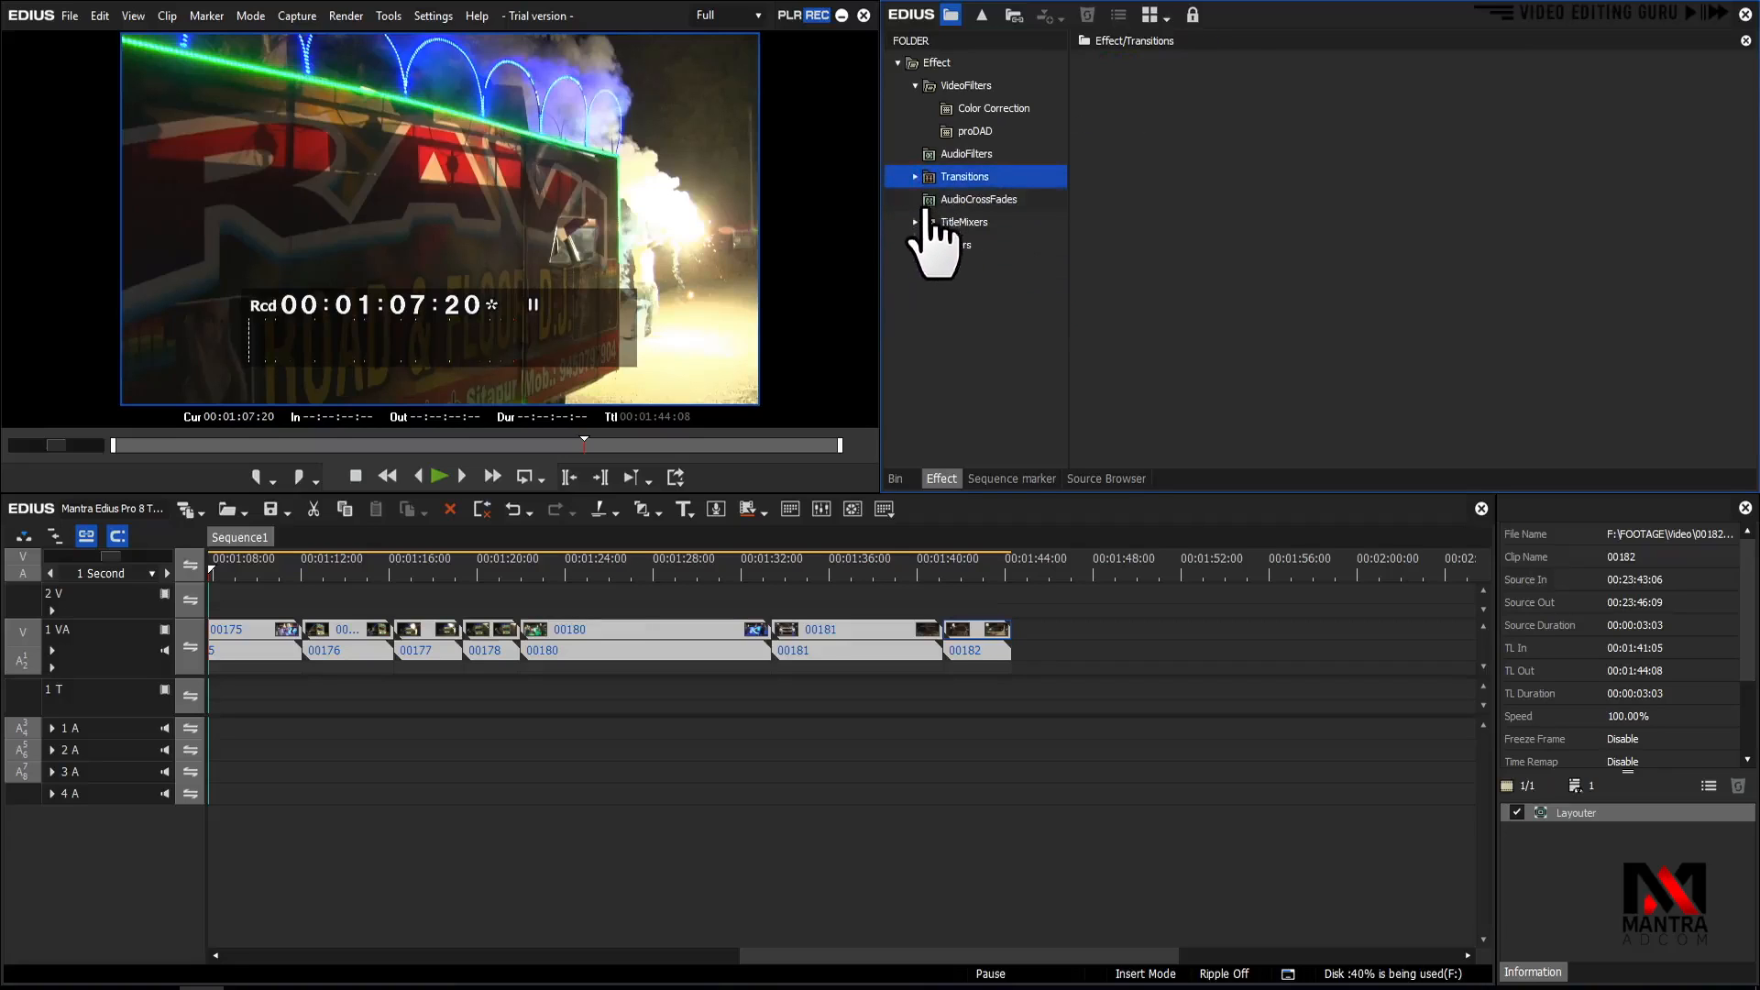
Examine the AudioCrossFades and the TitleMixers with their Fade Slide subfolders, and collapse TitleMixers
click(989, 198)
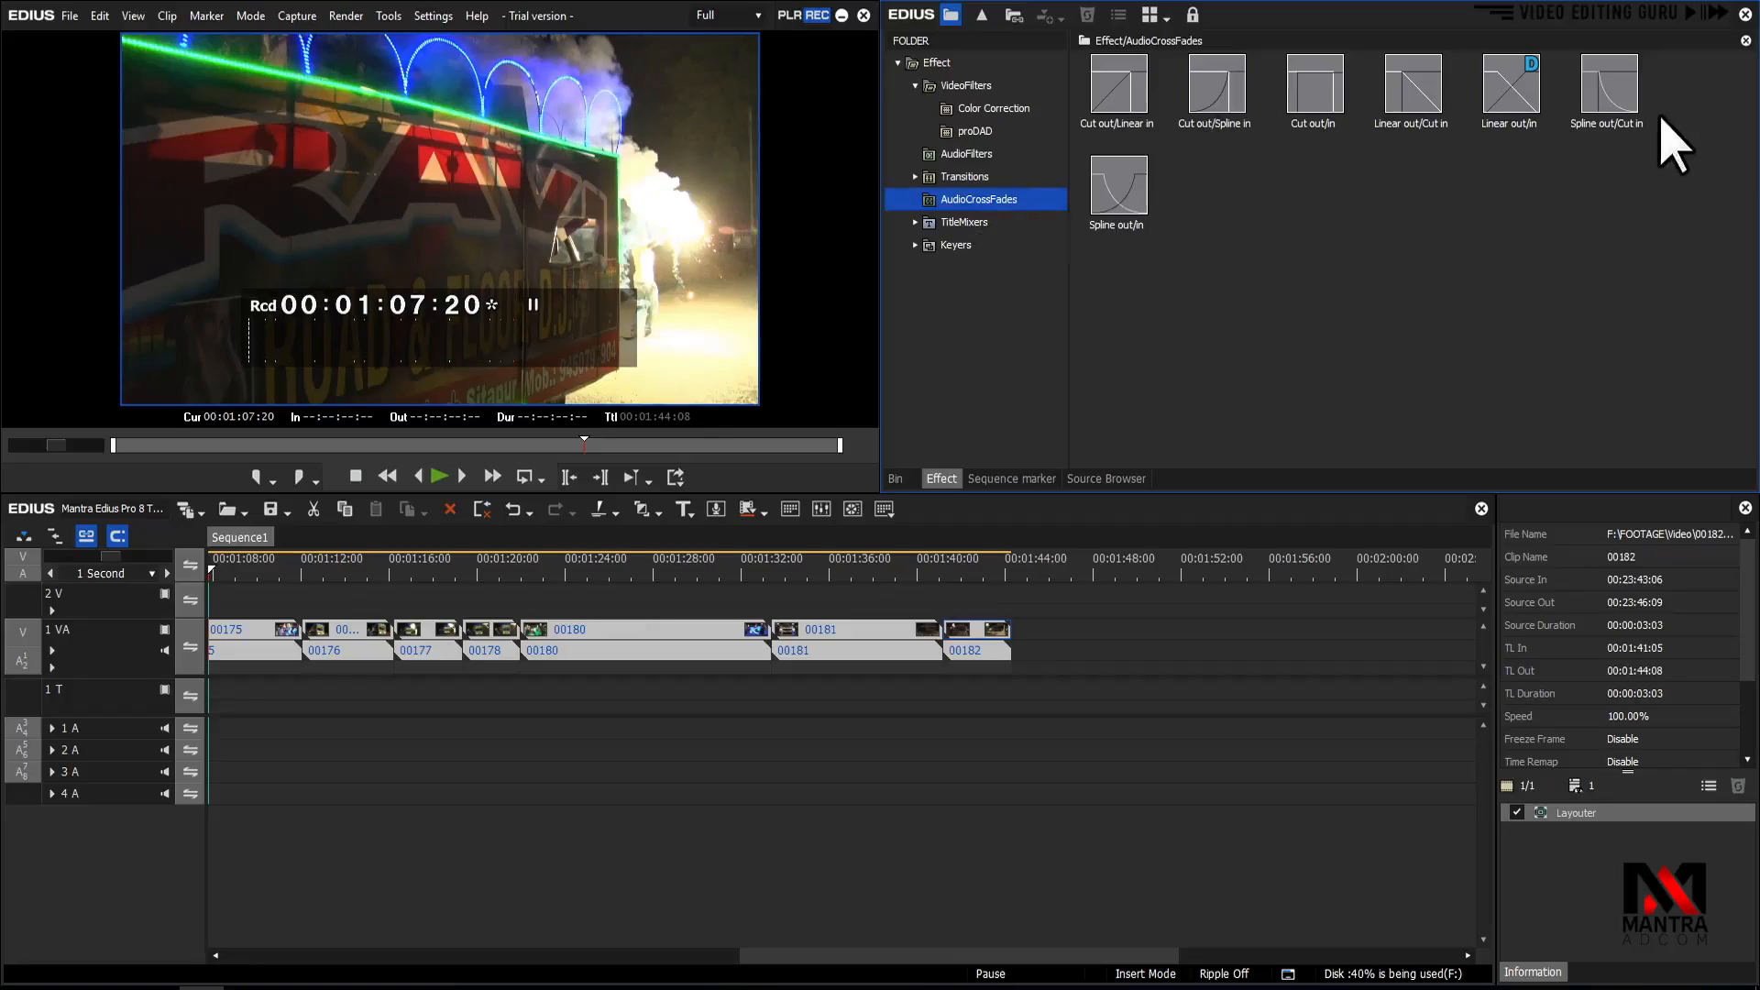
click(968, 223)
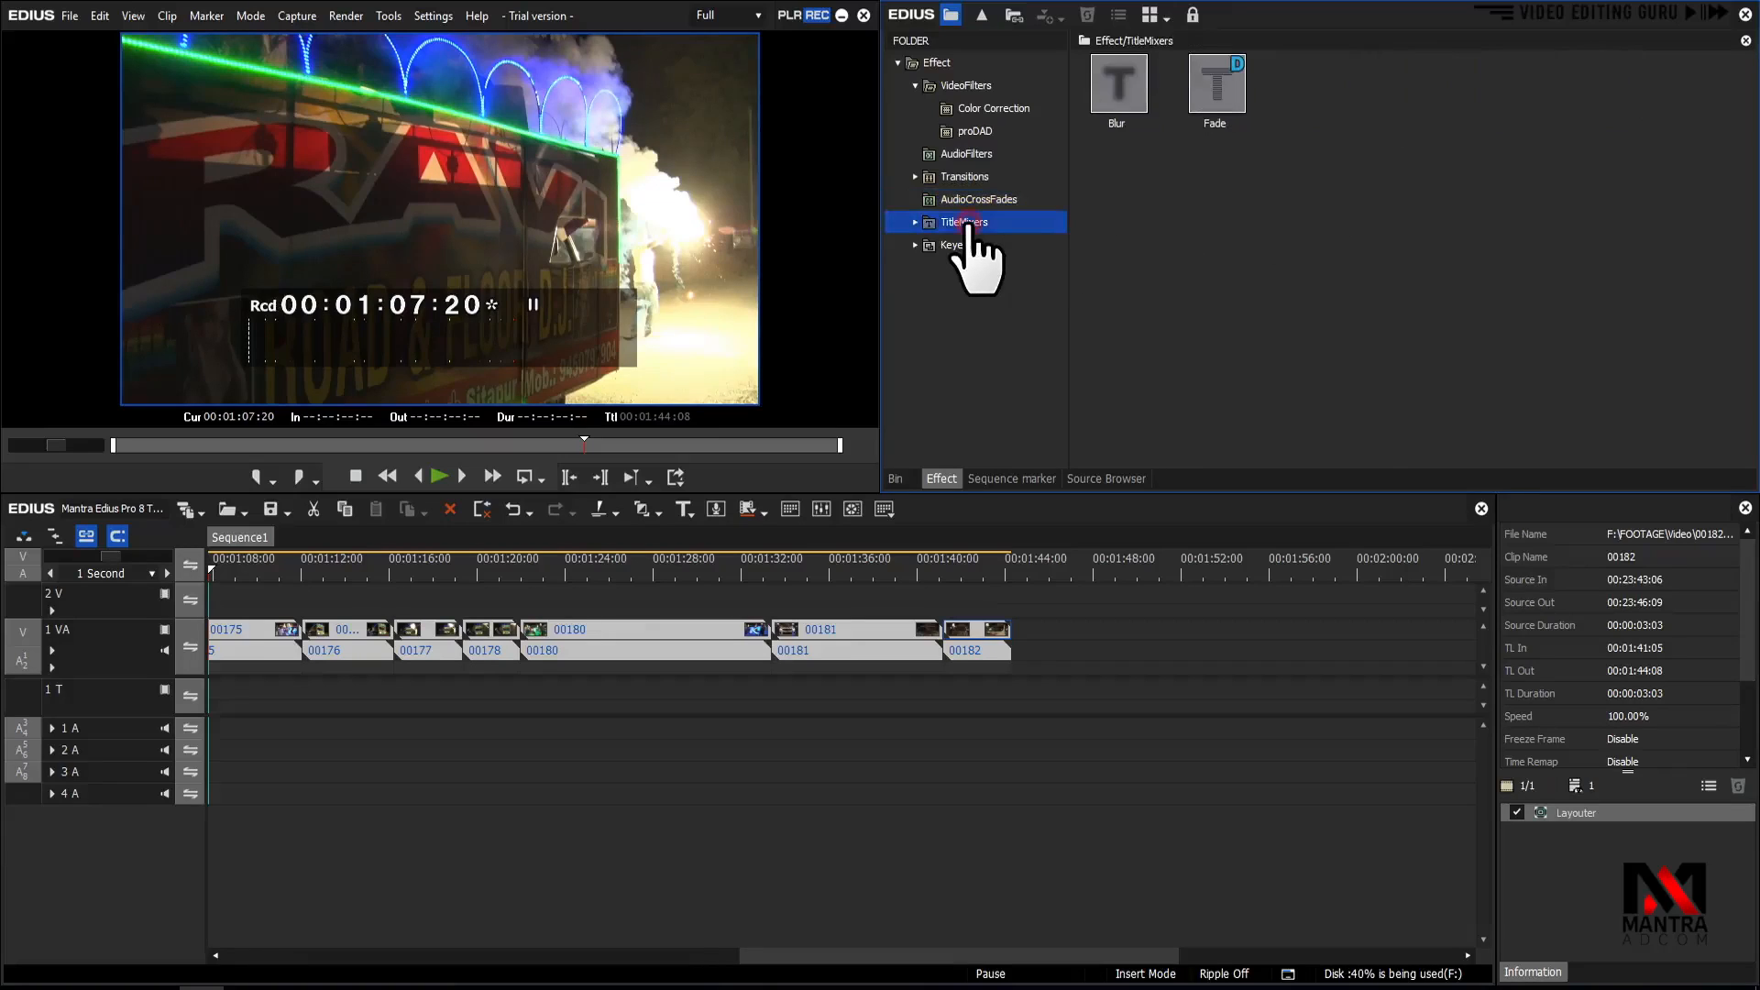
click(915, 223)
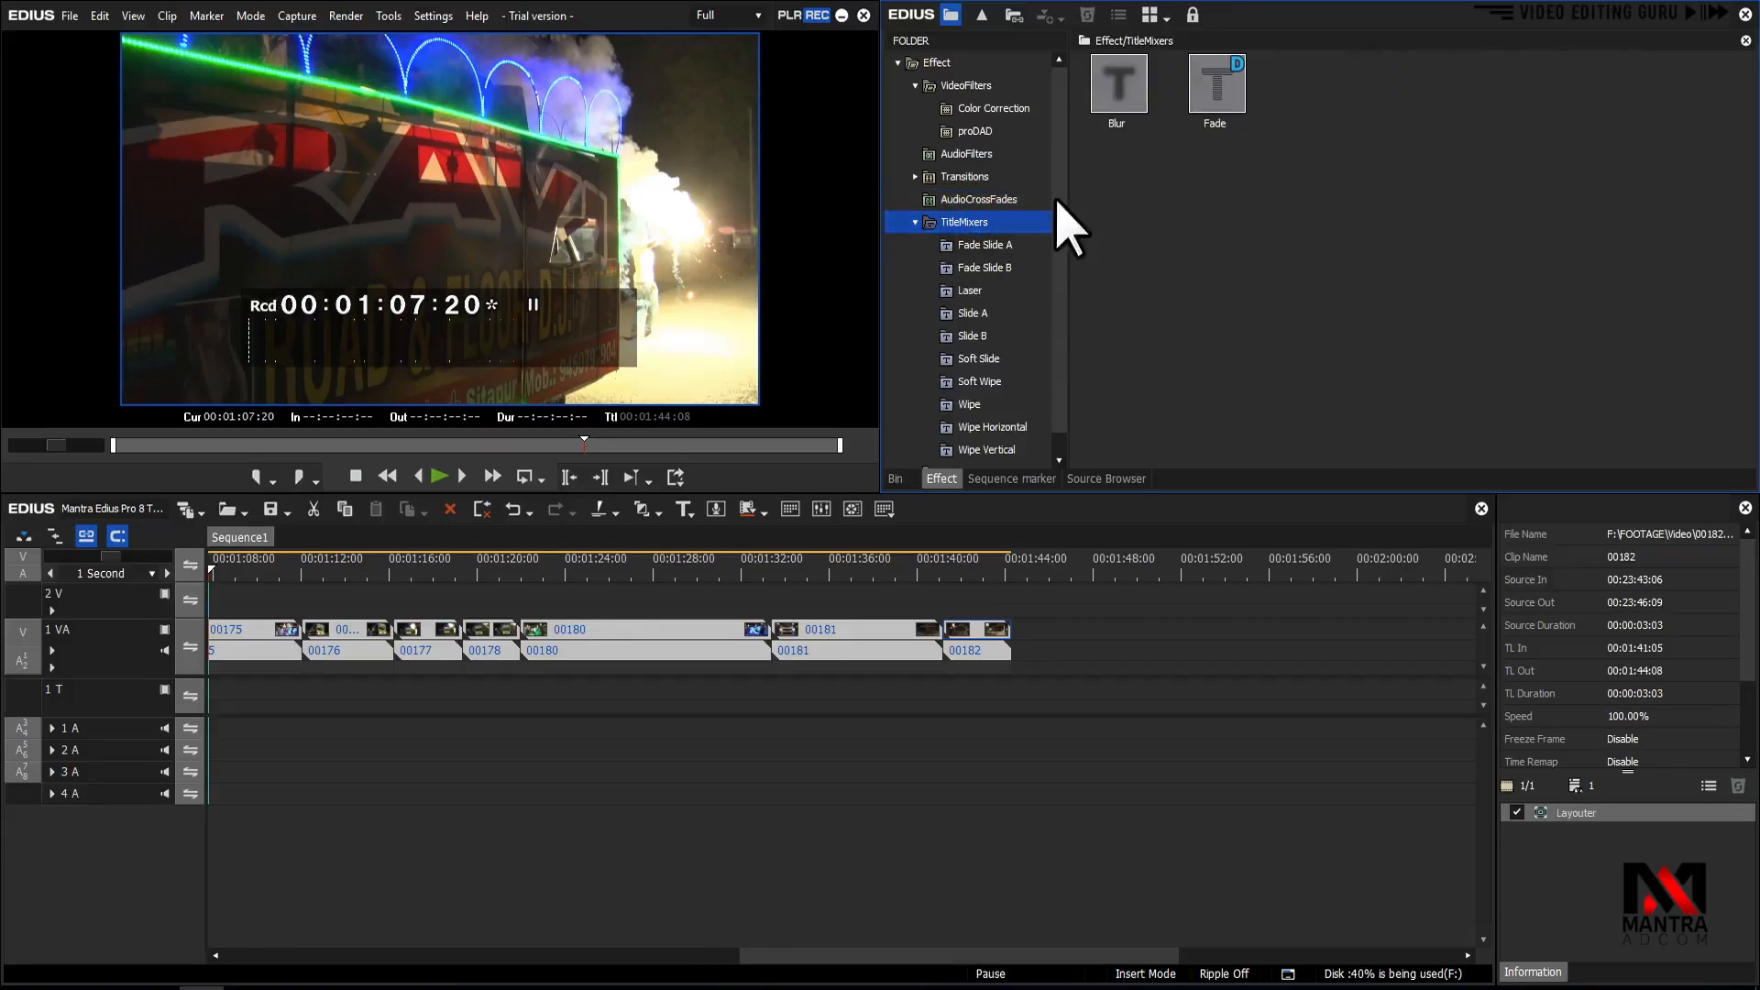
drag(1060, 196, 1054, 256)
click(988, 222)
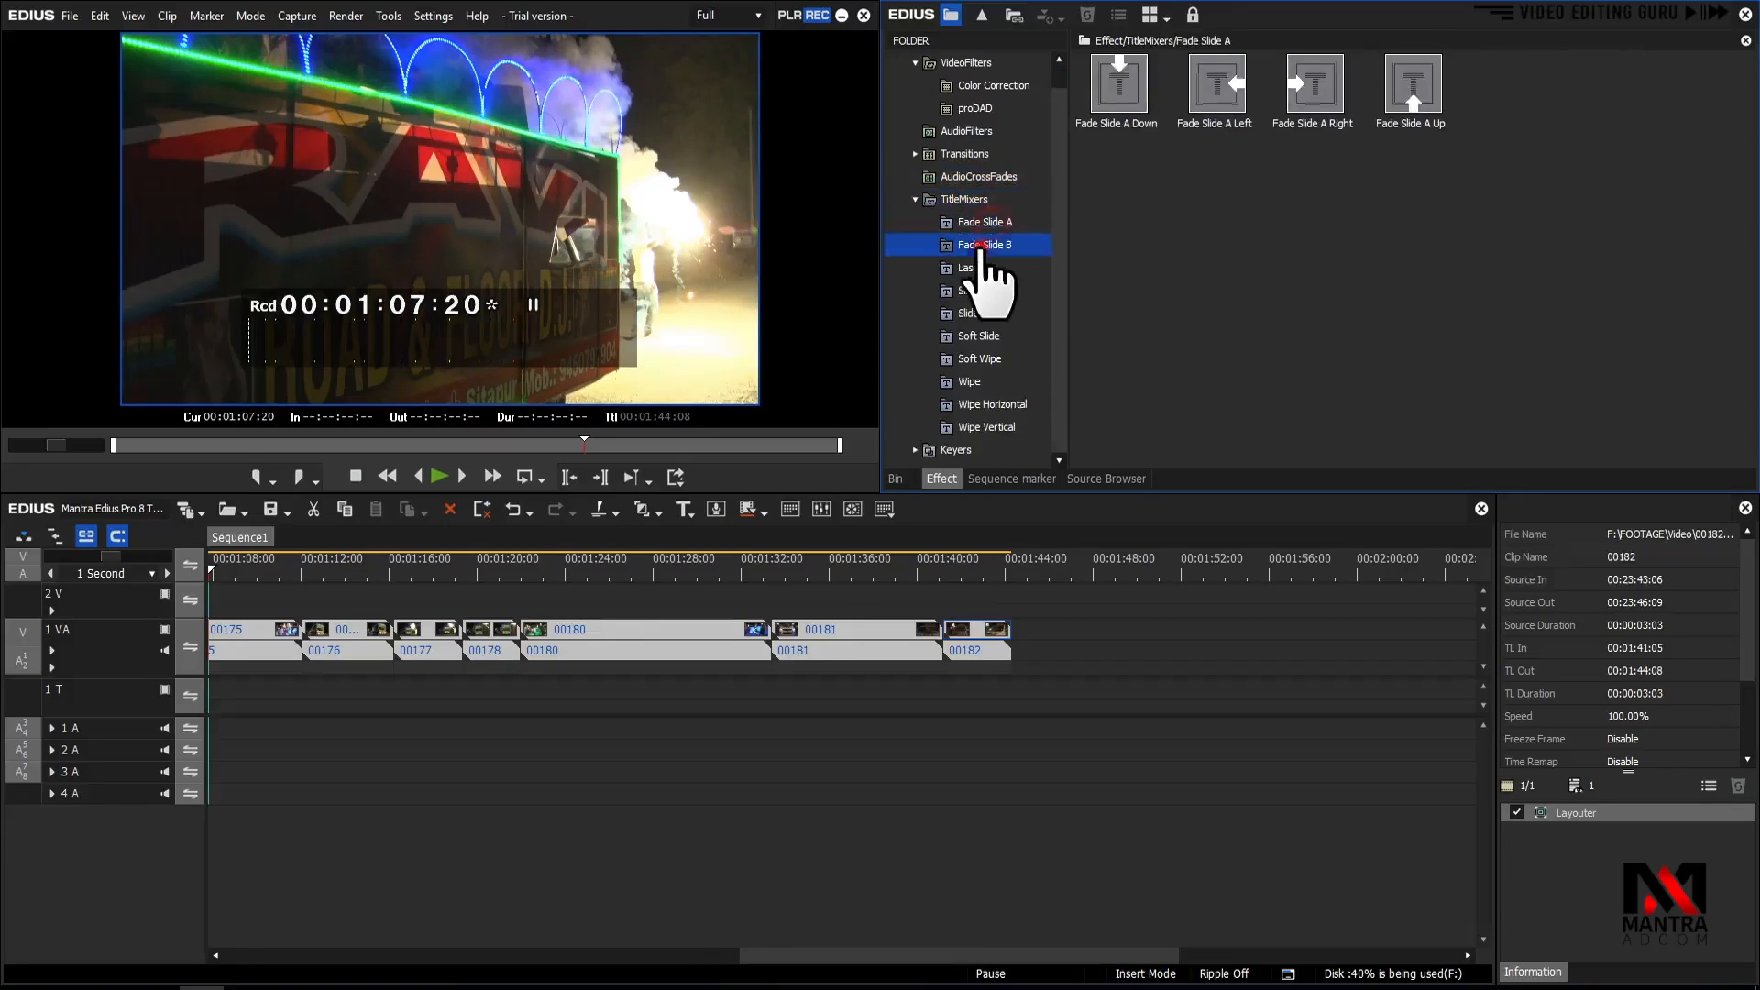
click(915, 199)
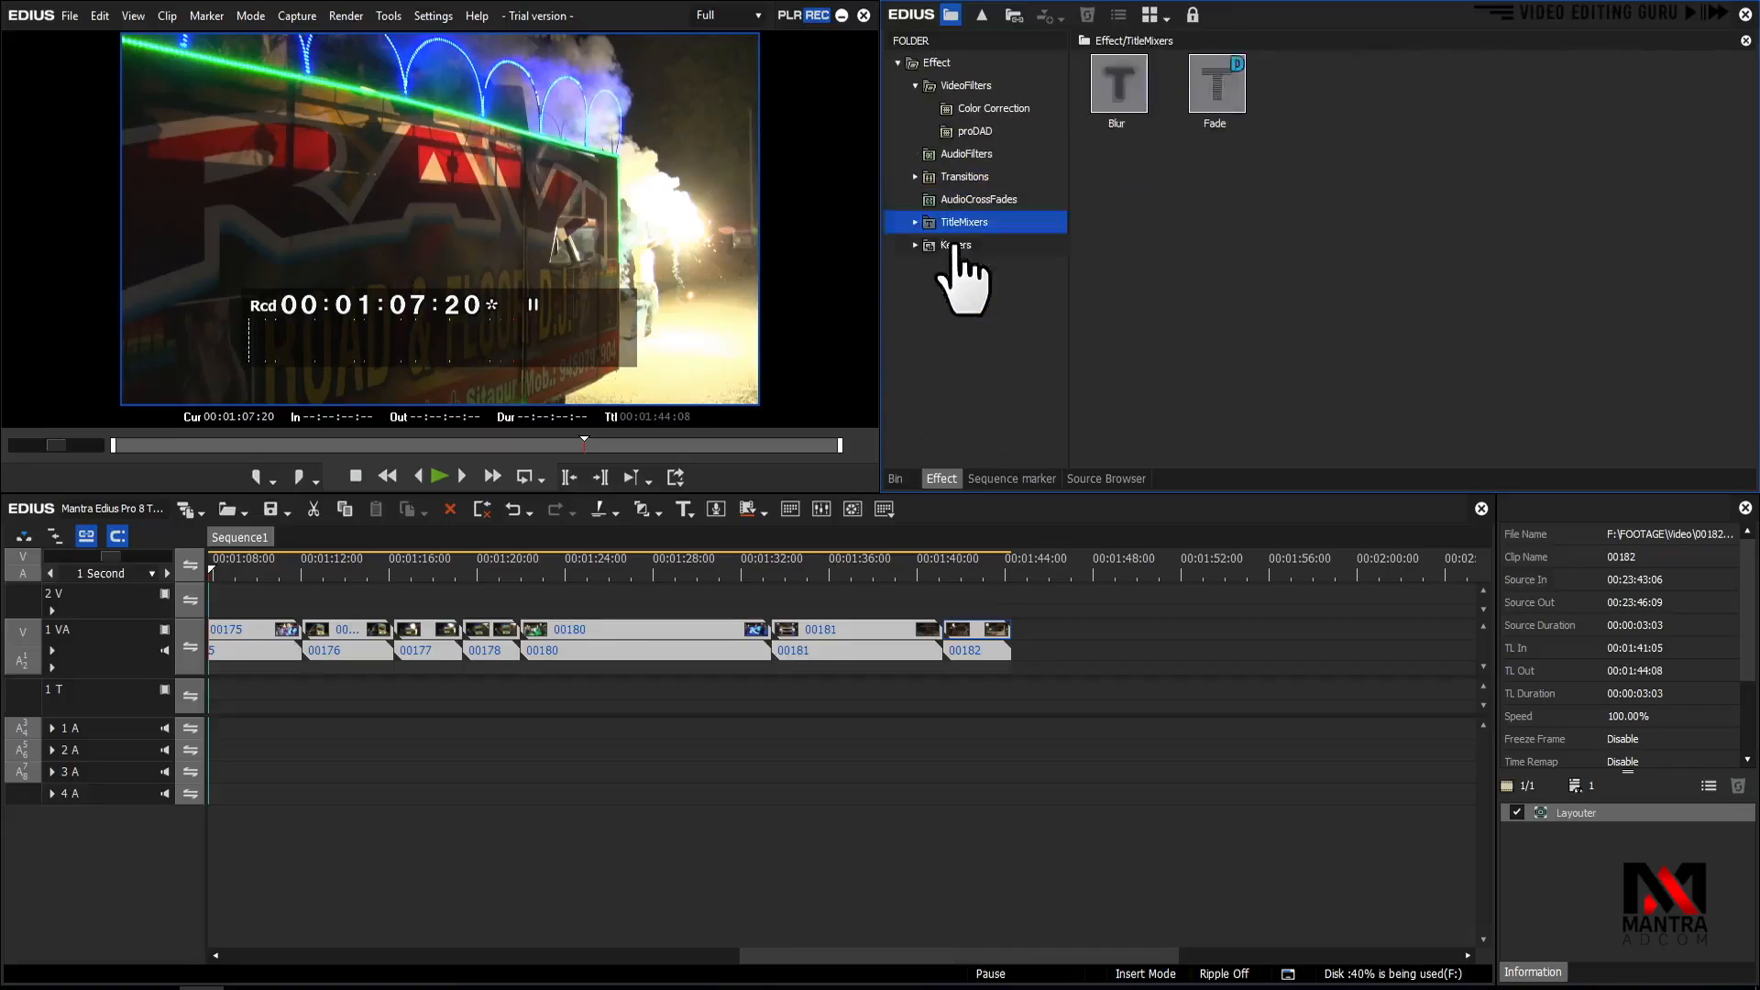
Examine the Keyers effects and the blend modes in the Blend subfolder
double_click(957, 245)
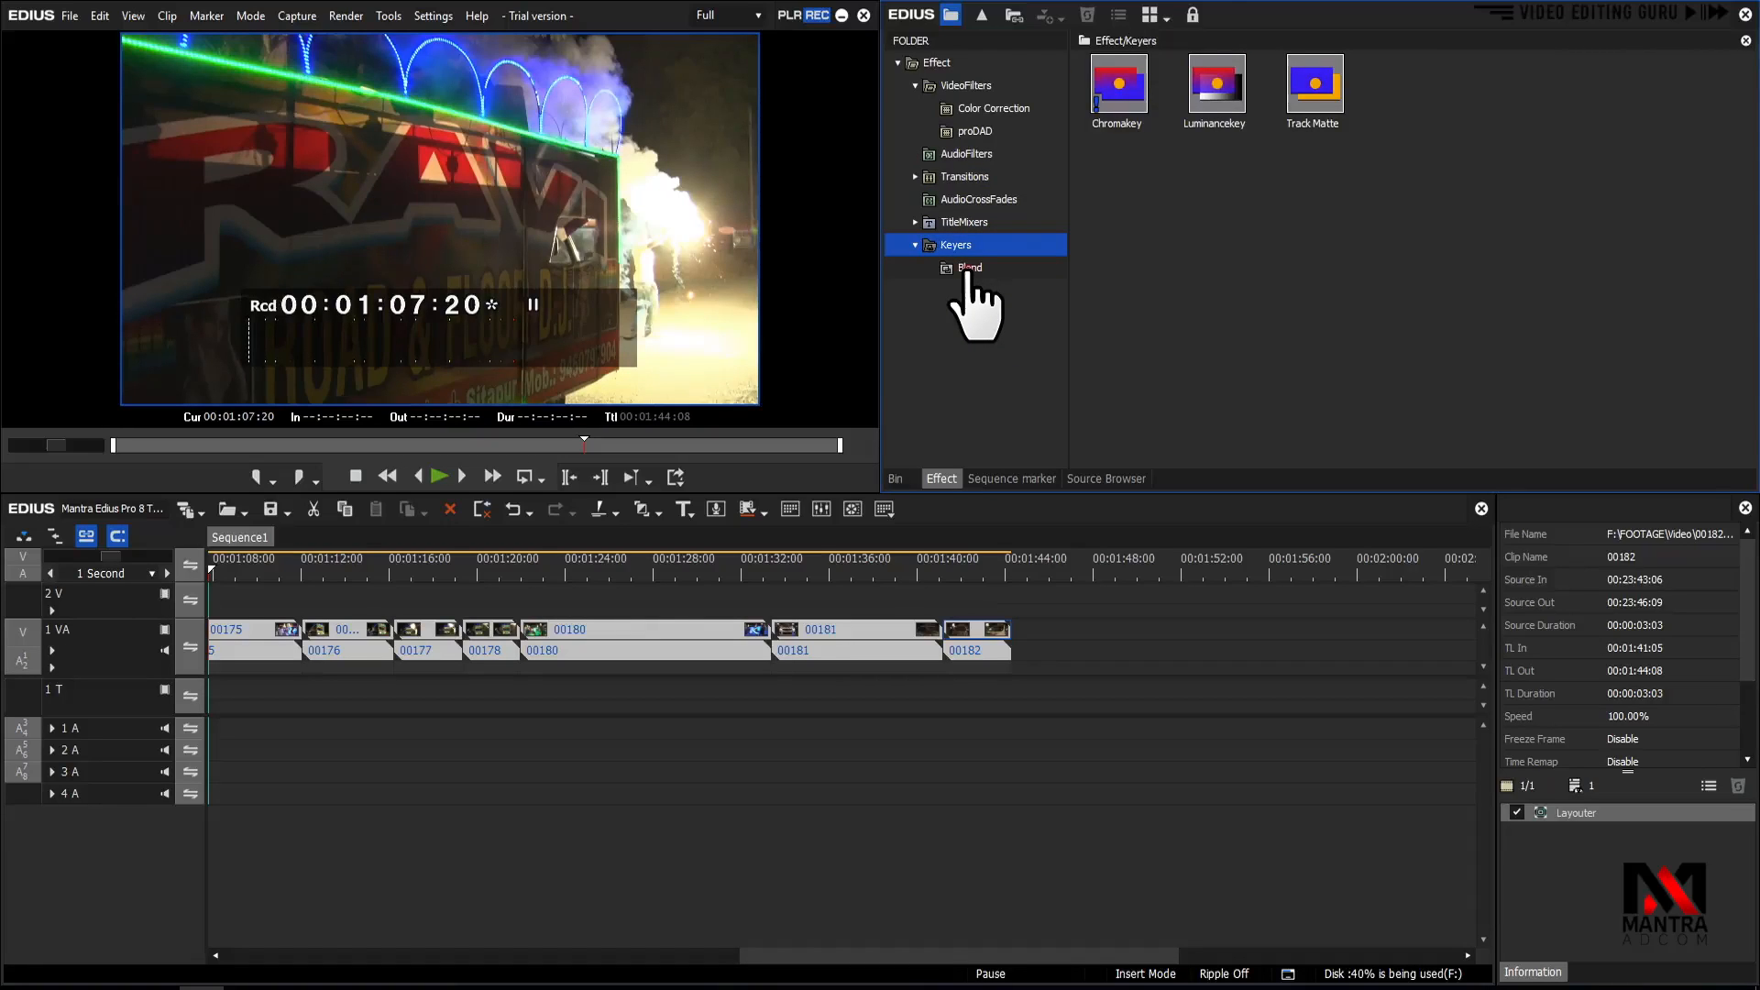
click(969, 272)
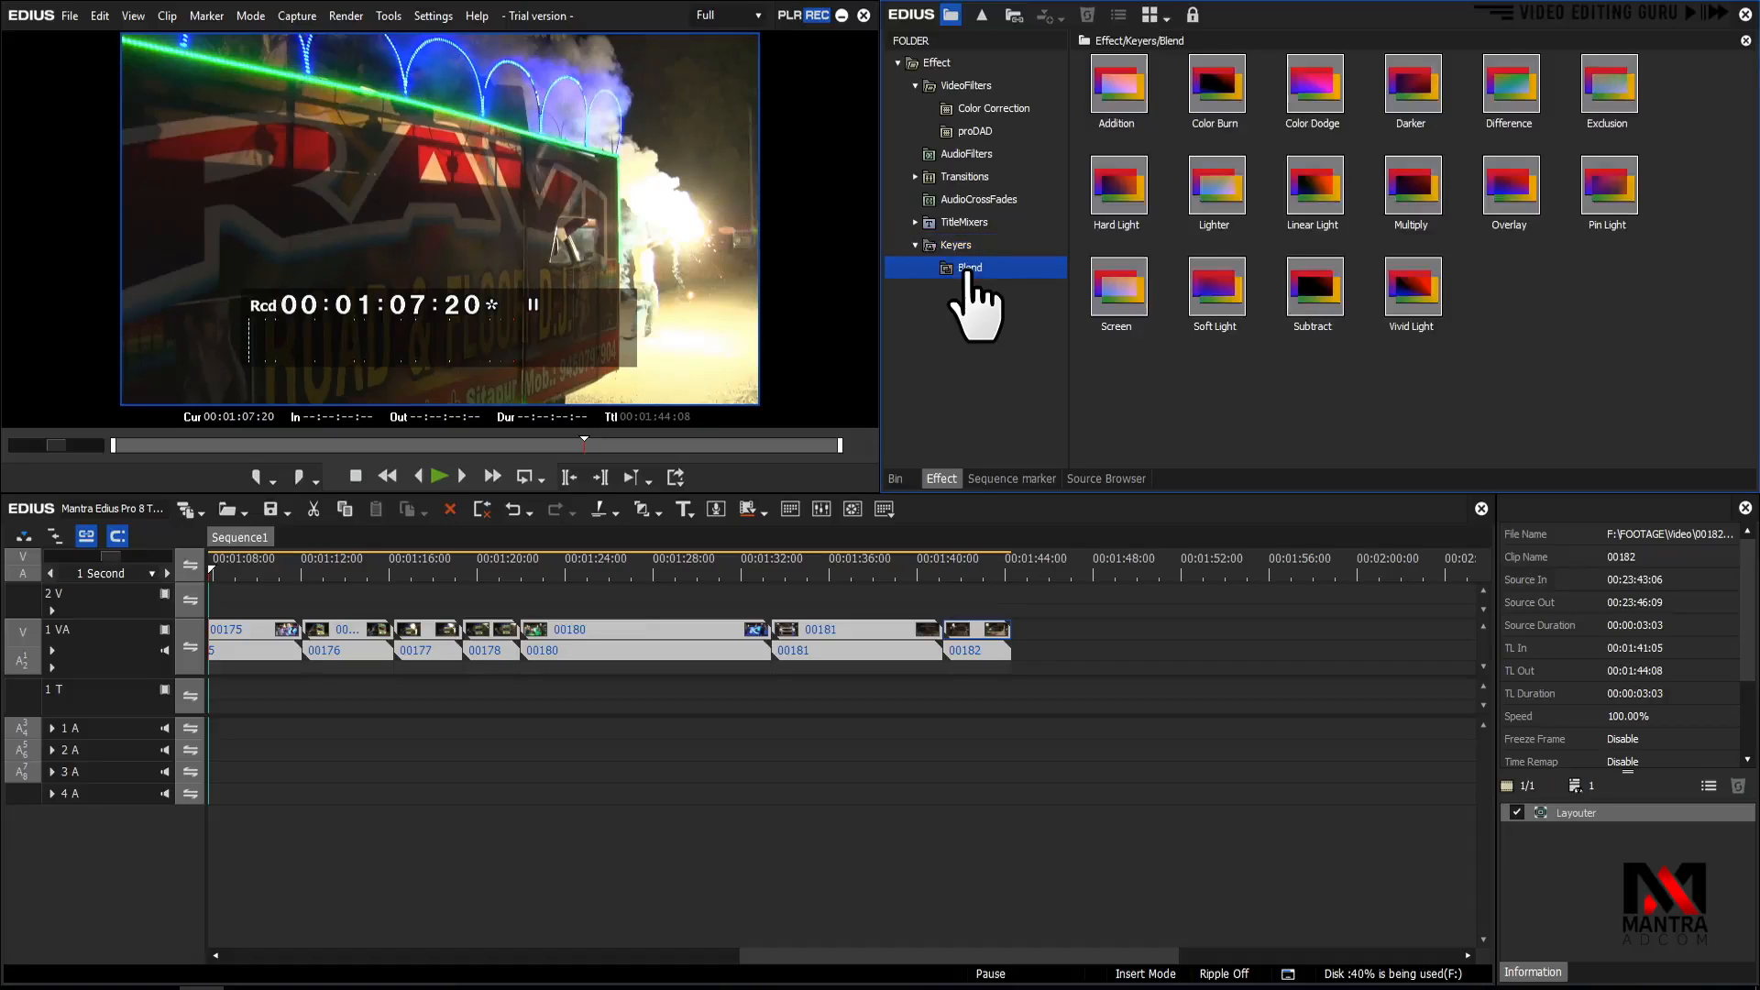
click(969, 249)
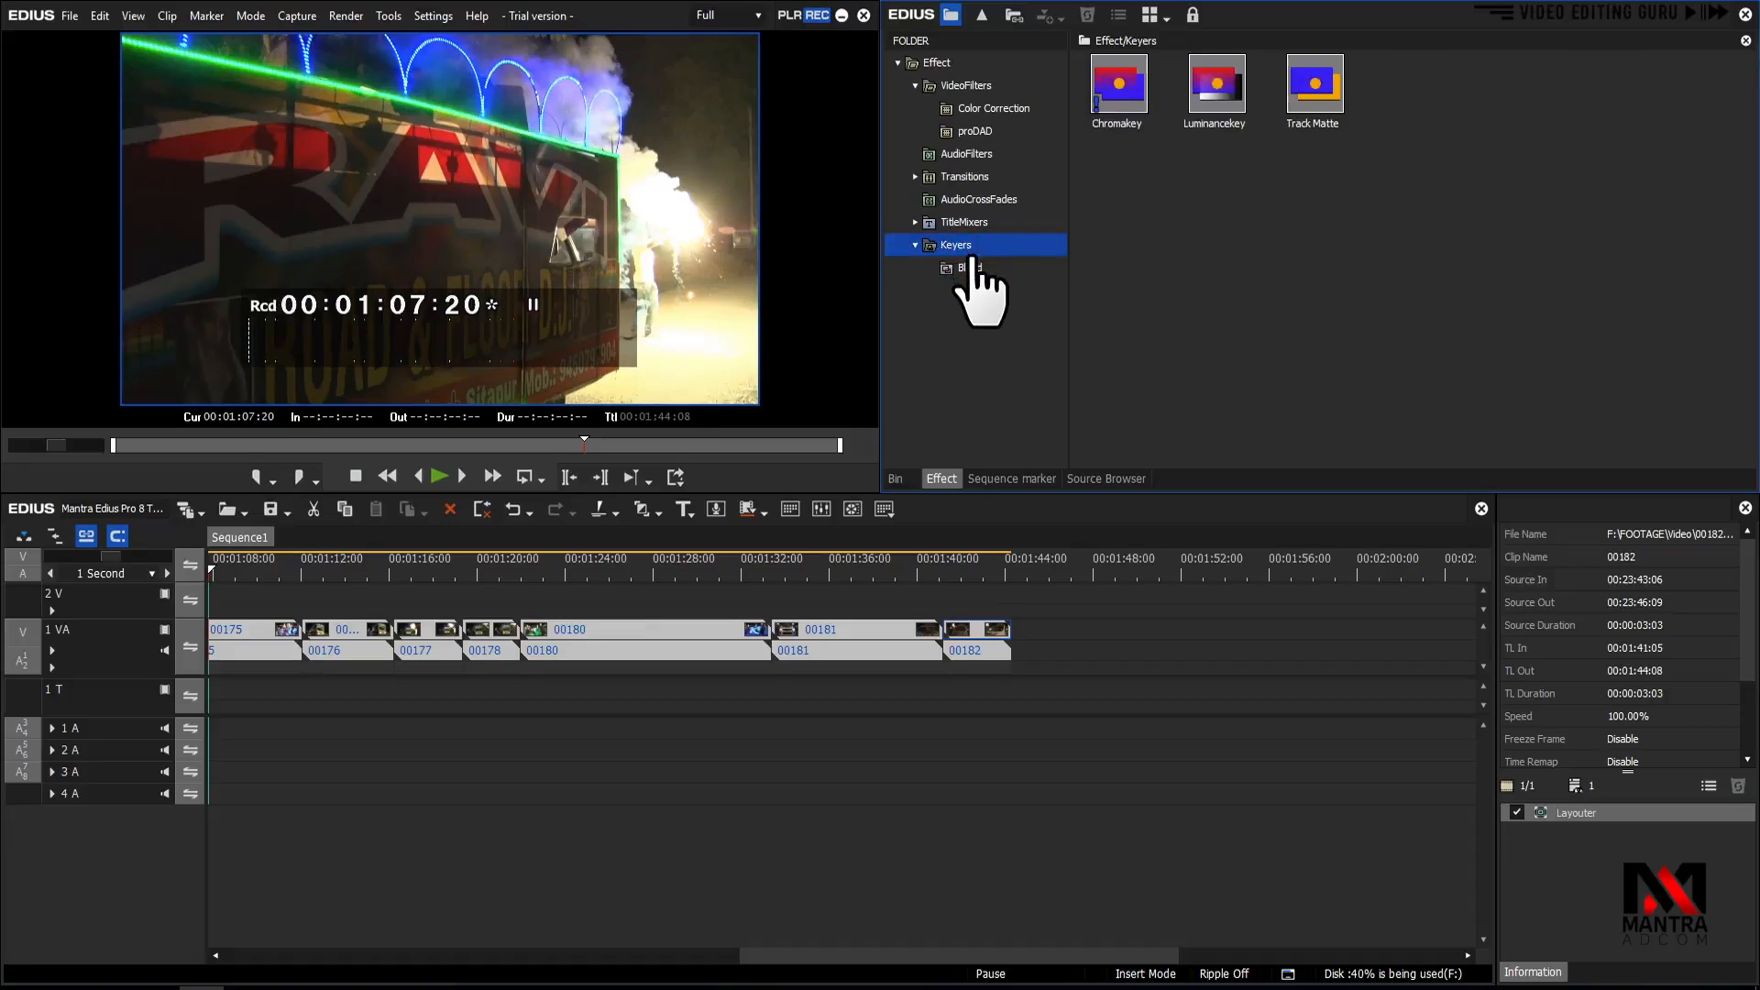
click(974, 268)
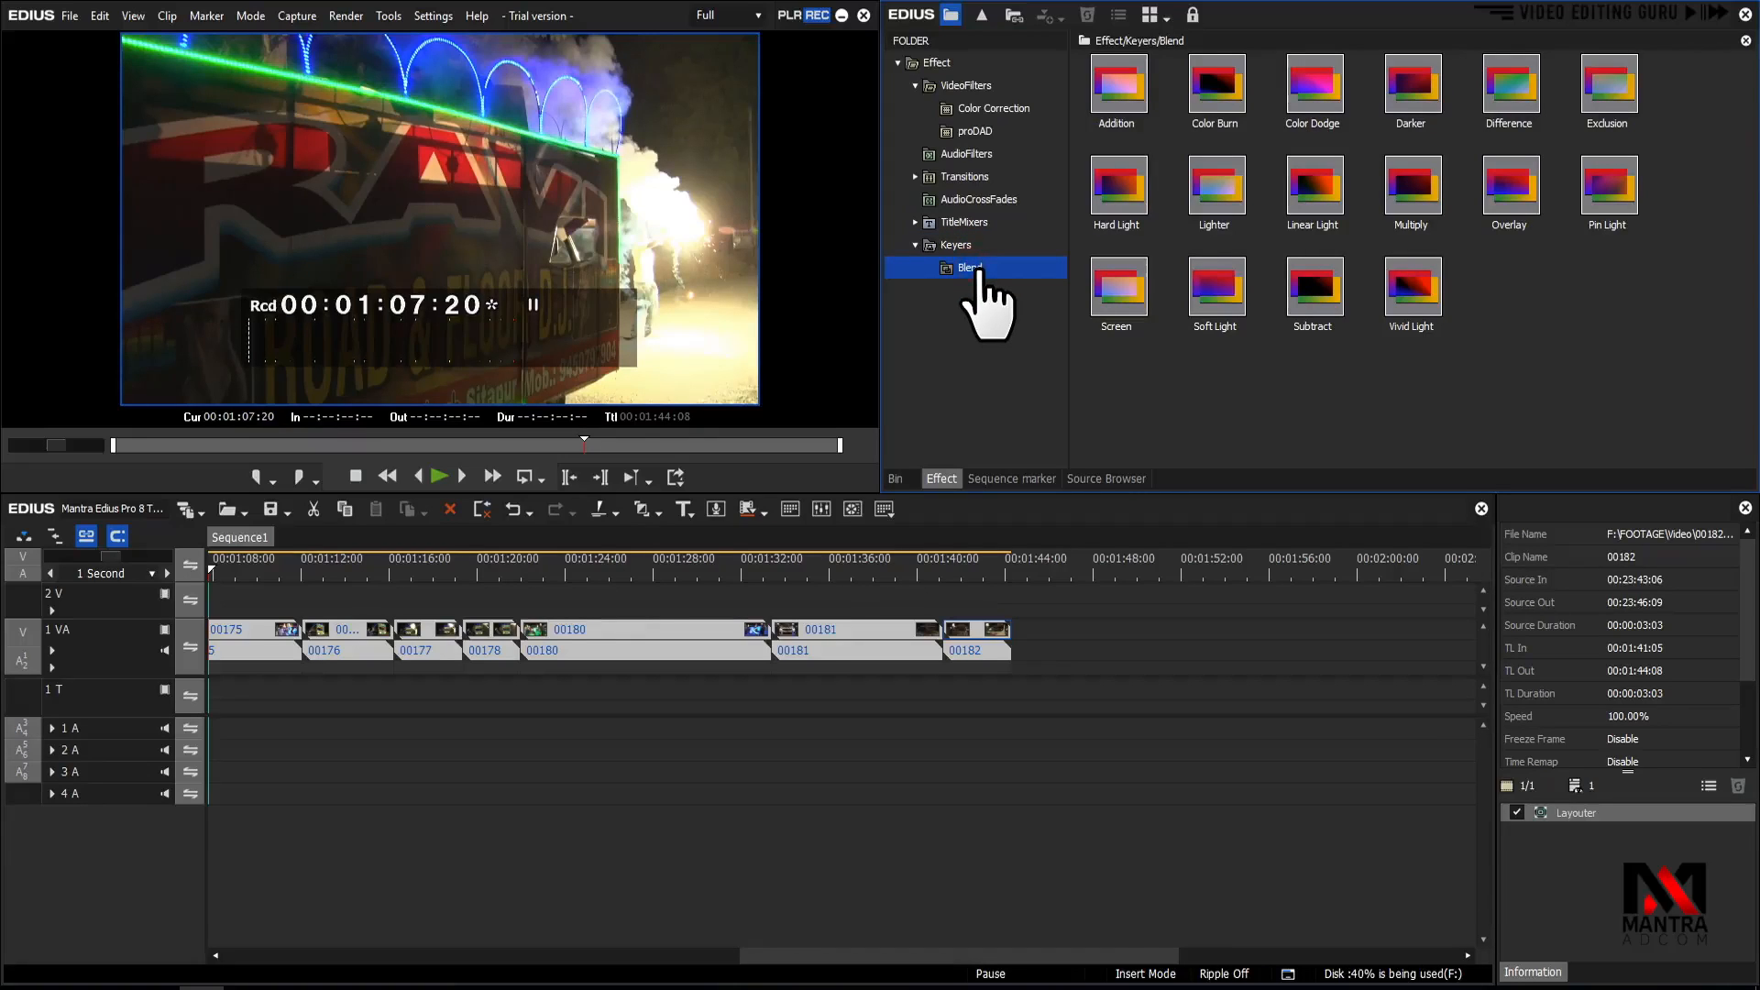
Collapse the VideoFilters and Keyers subfolders in the effect tree, keeping the Effect root expanded
click(896, 62)
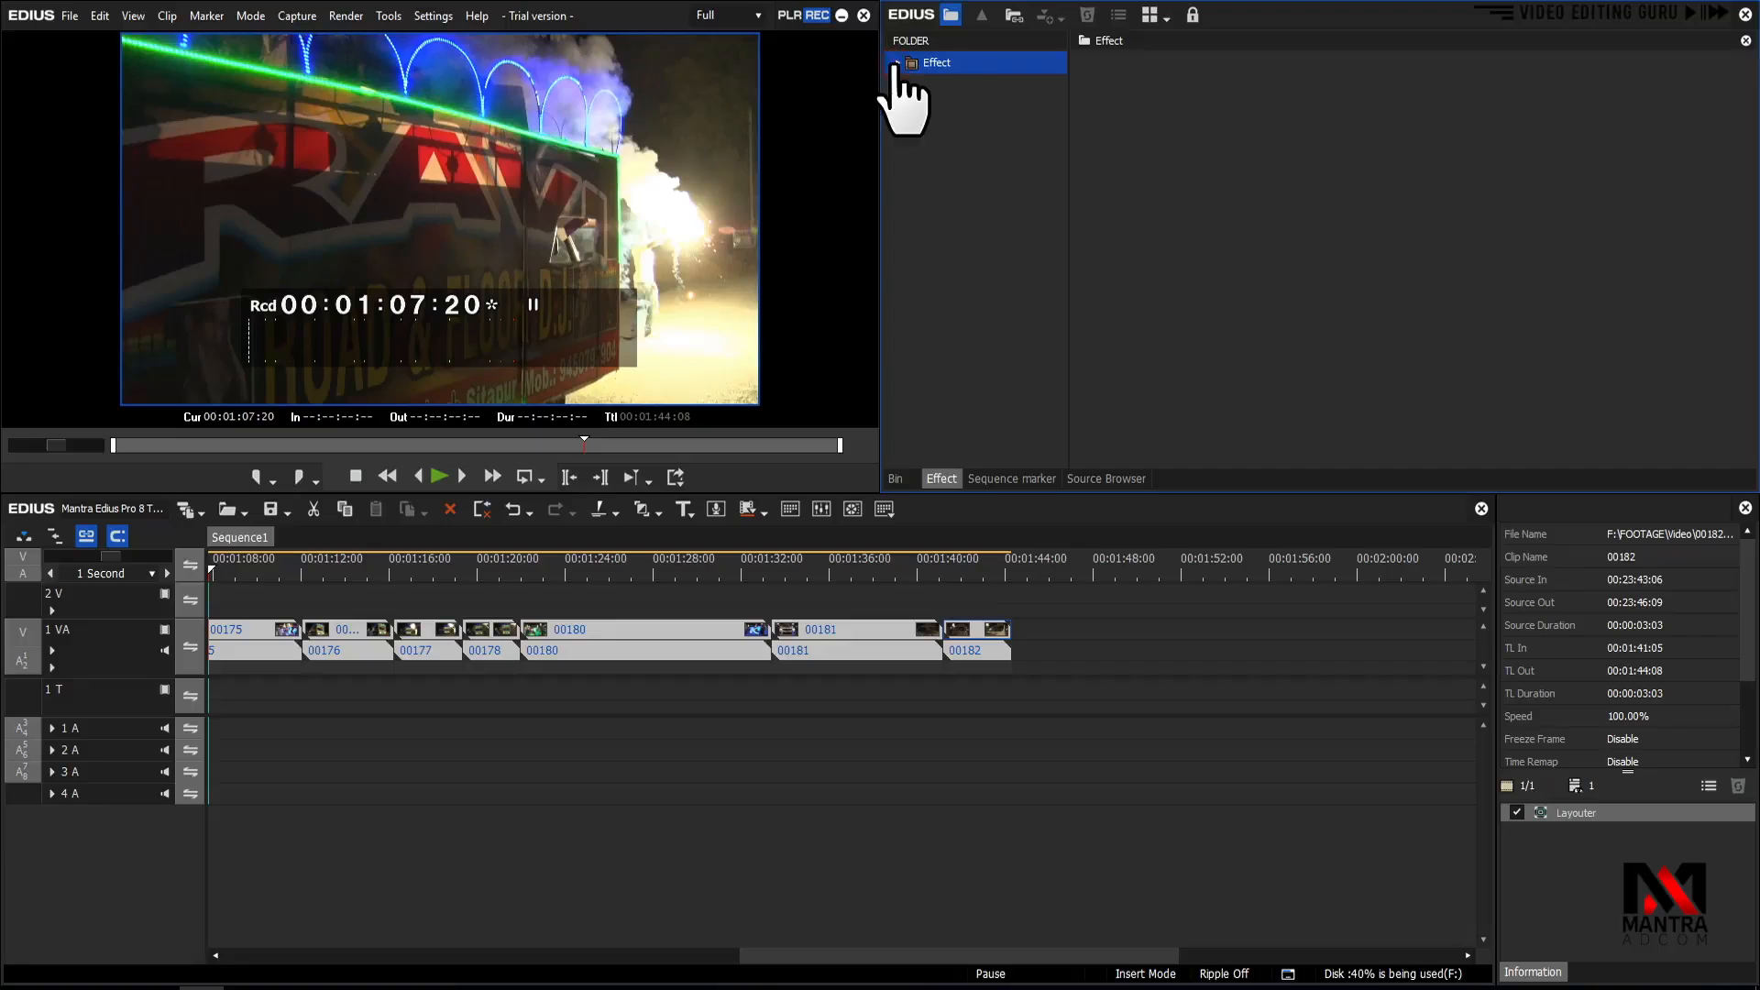
click(896, 63)
click(915, 85)
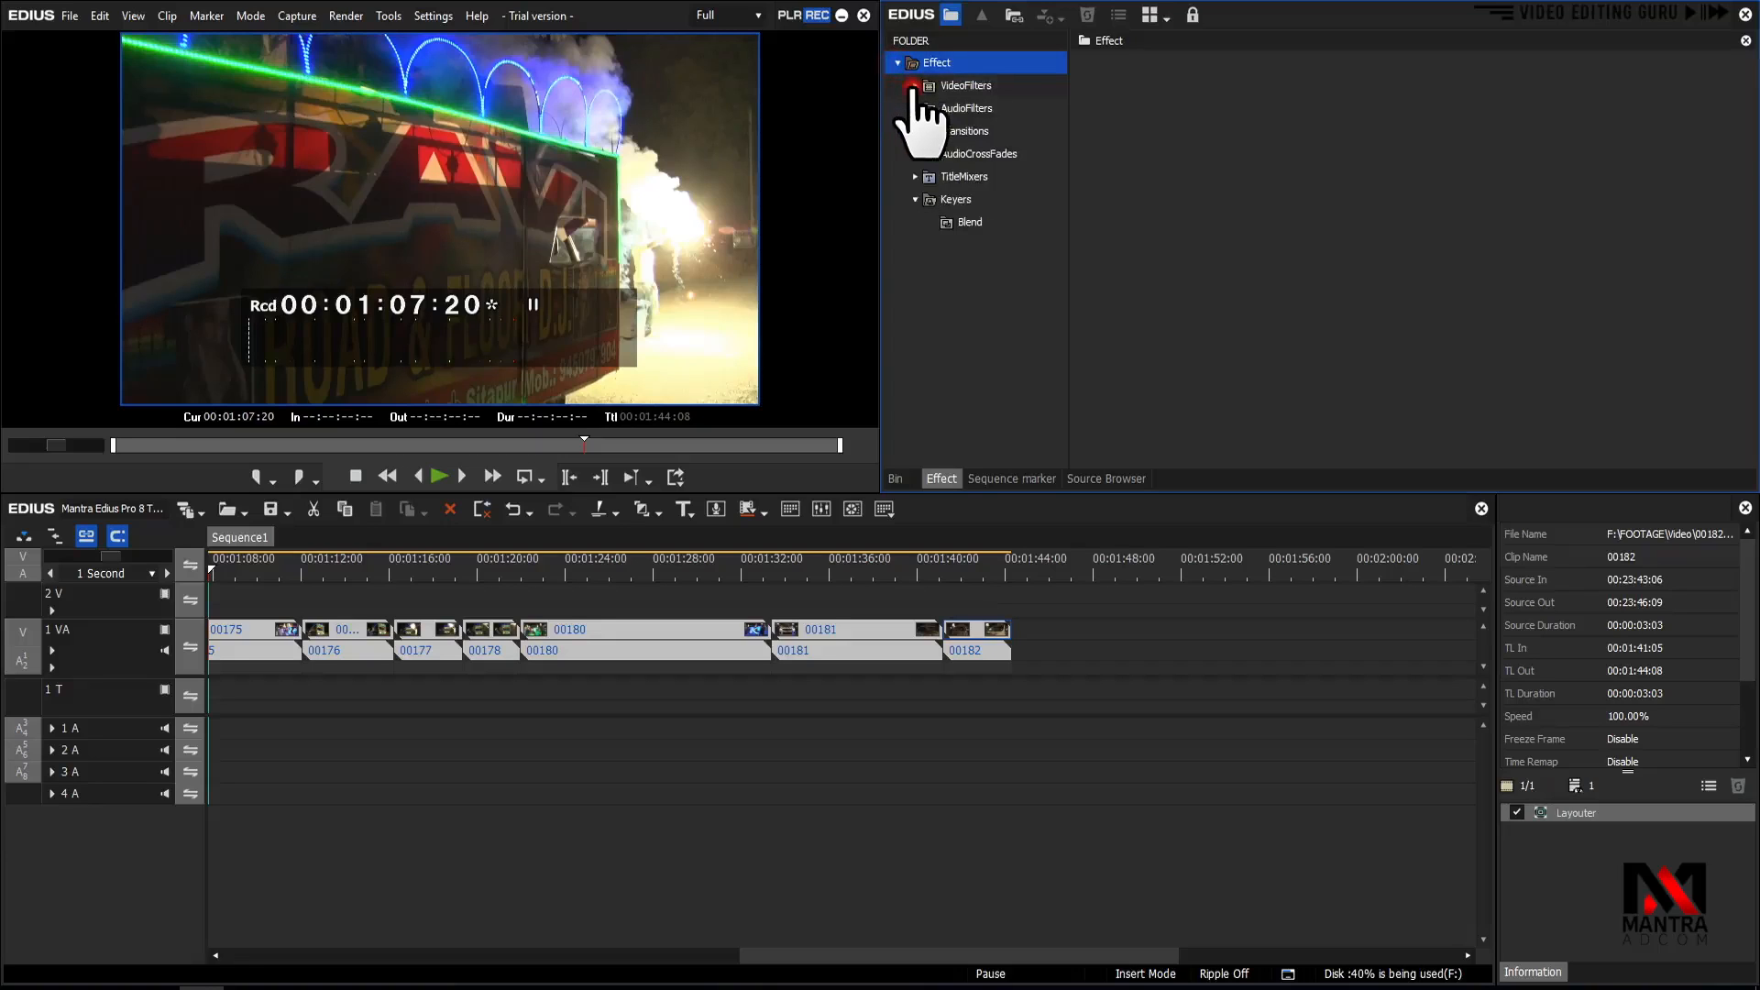
click(915, 199)
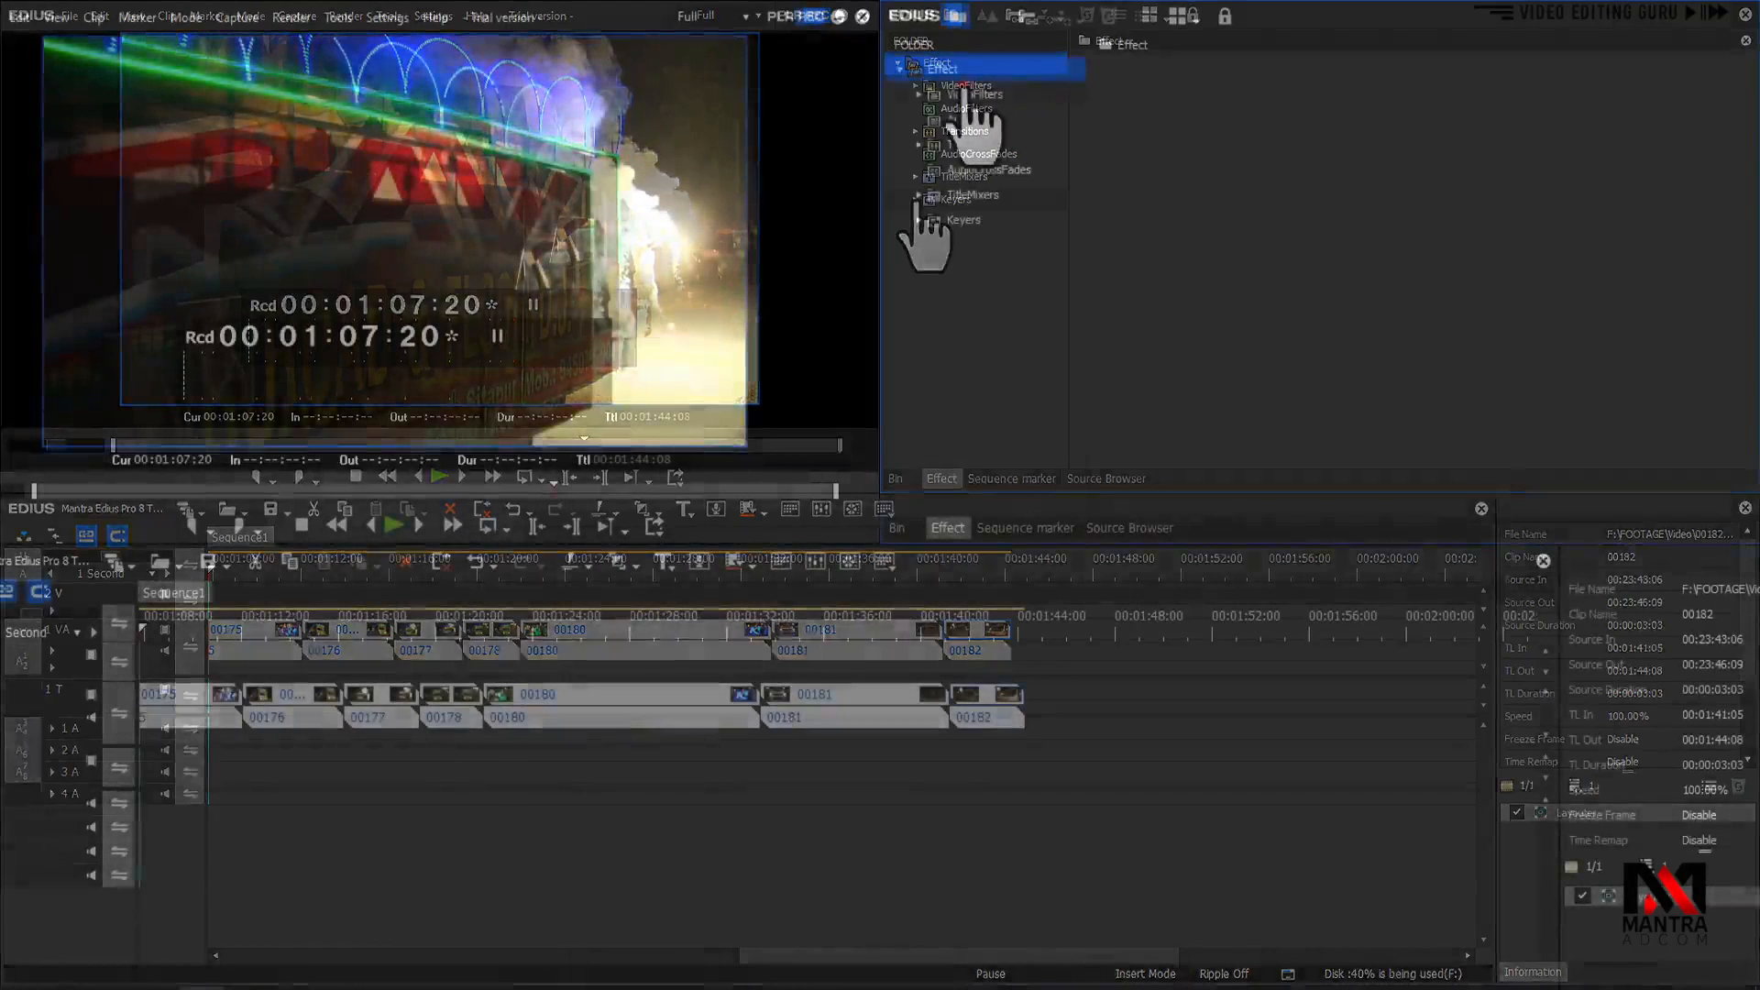
click(899, 64)
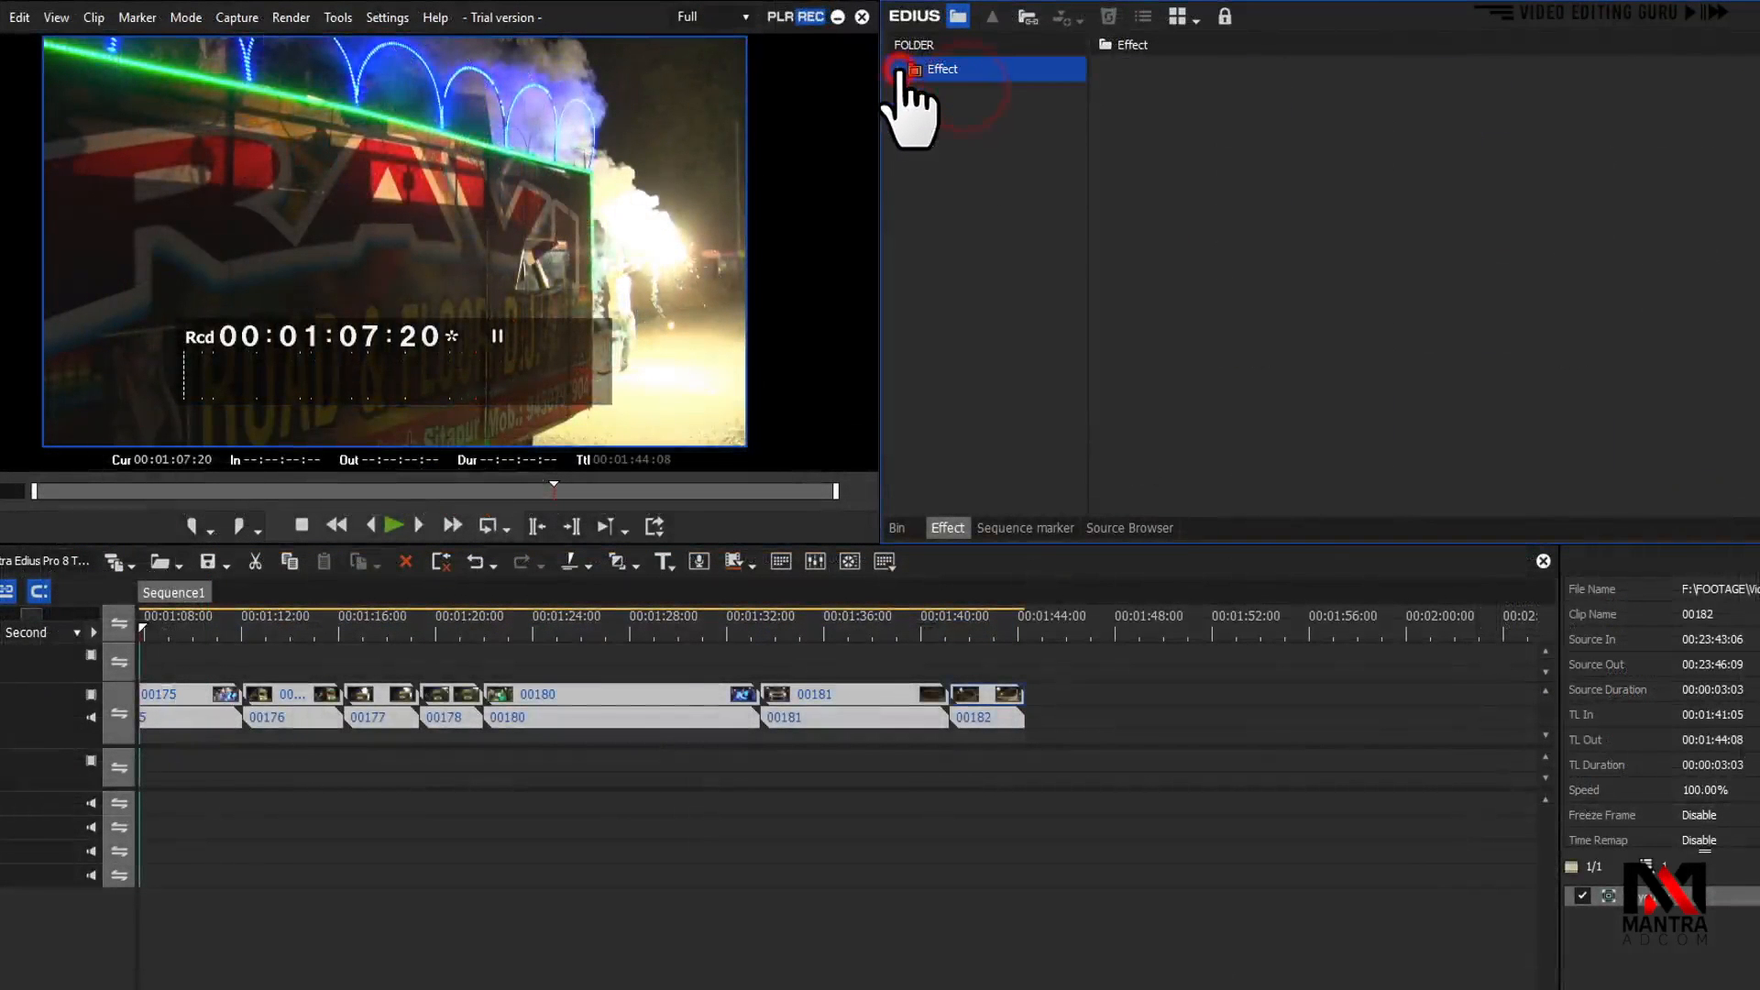
click(899, 69)
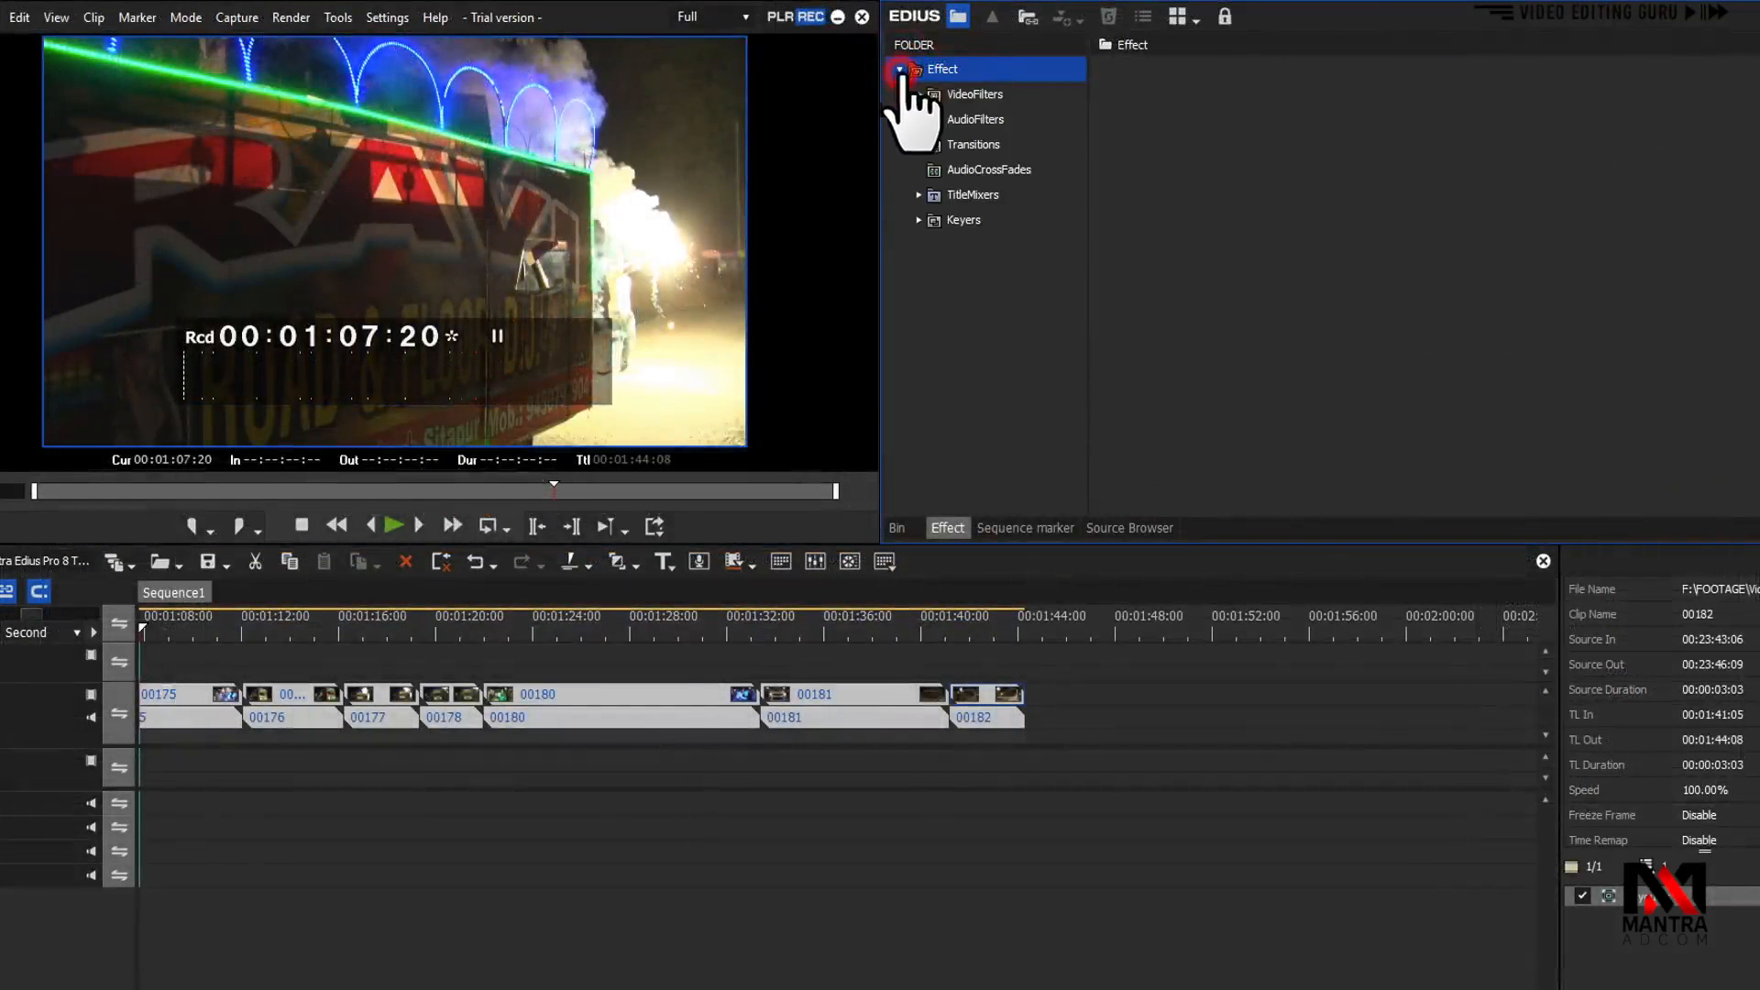
View the sequence marker list and switch to the clips in the bin
click(1024, 529)
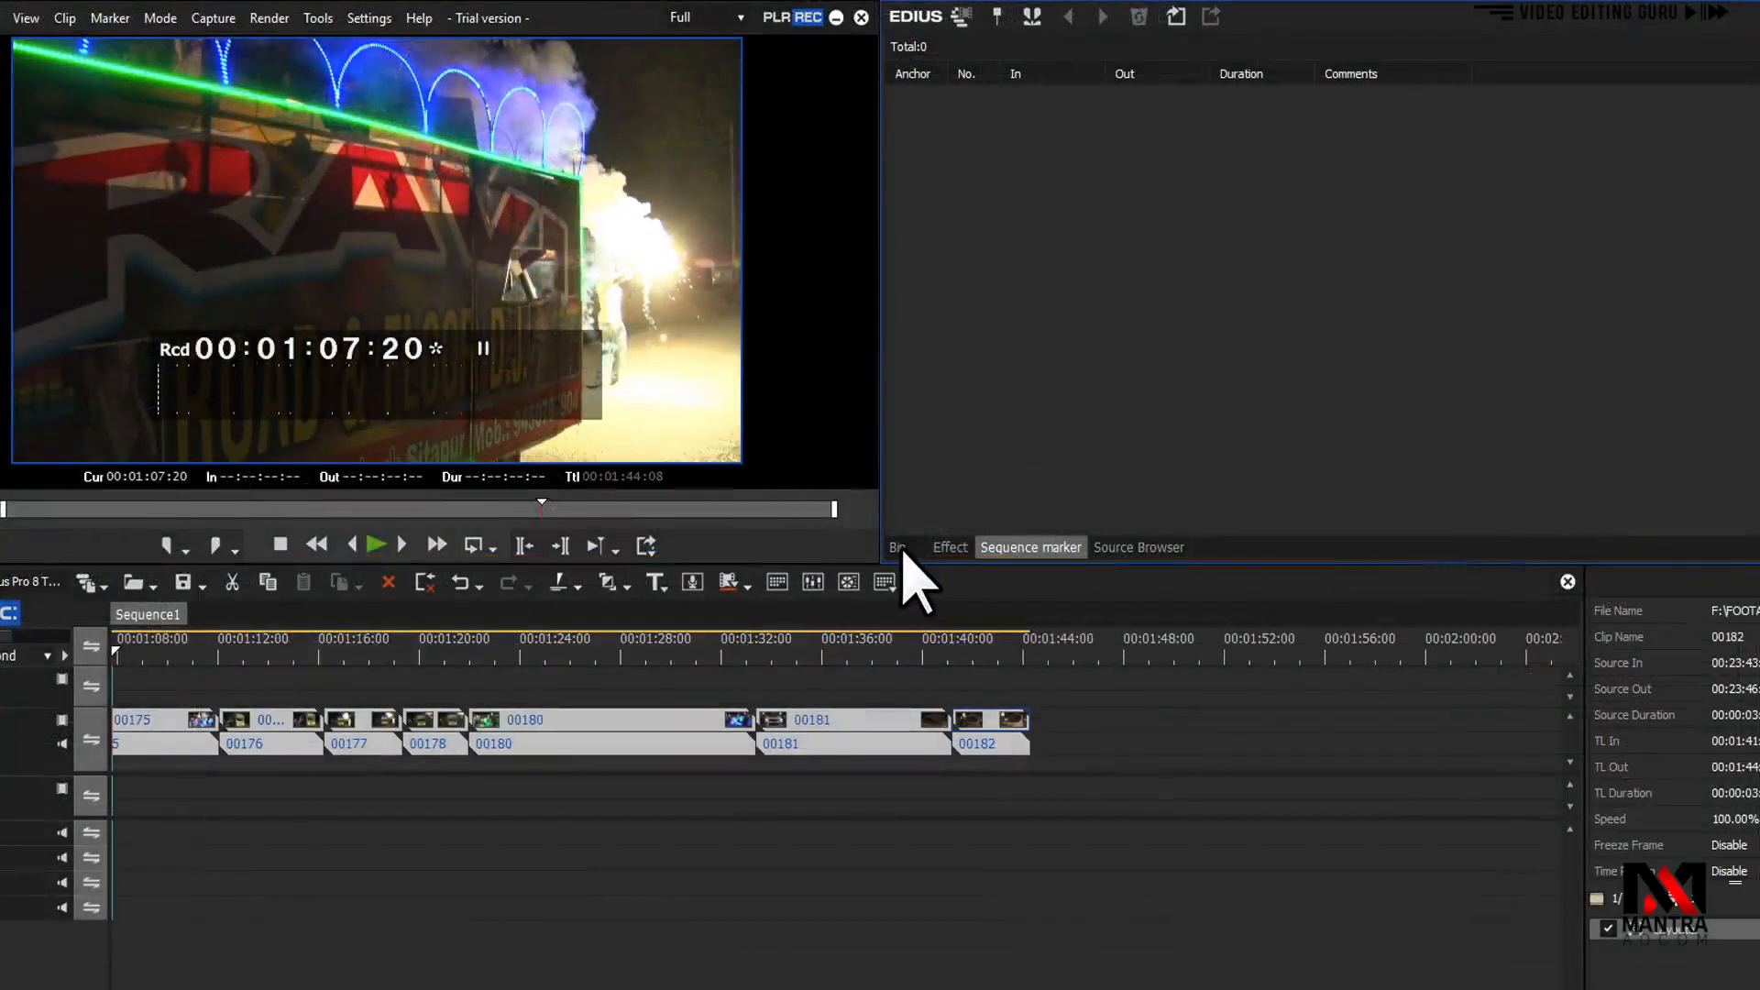
click(898, 548)
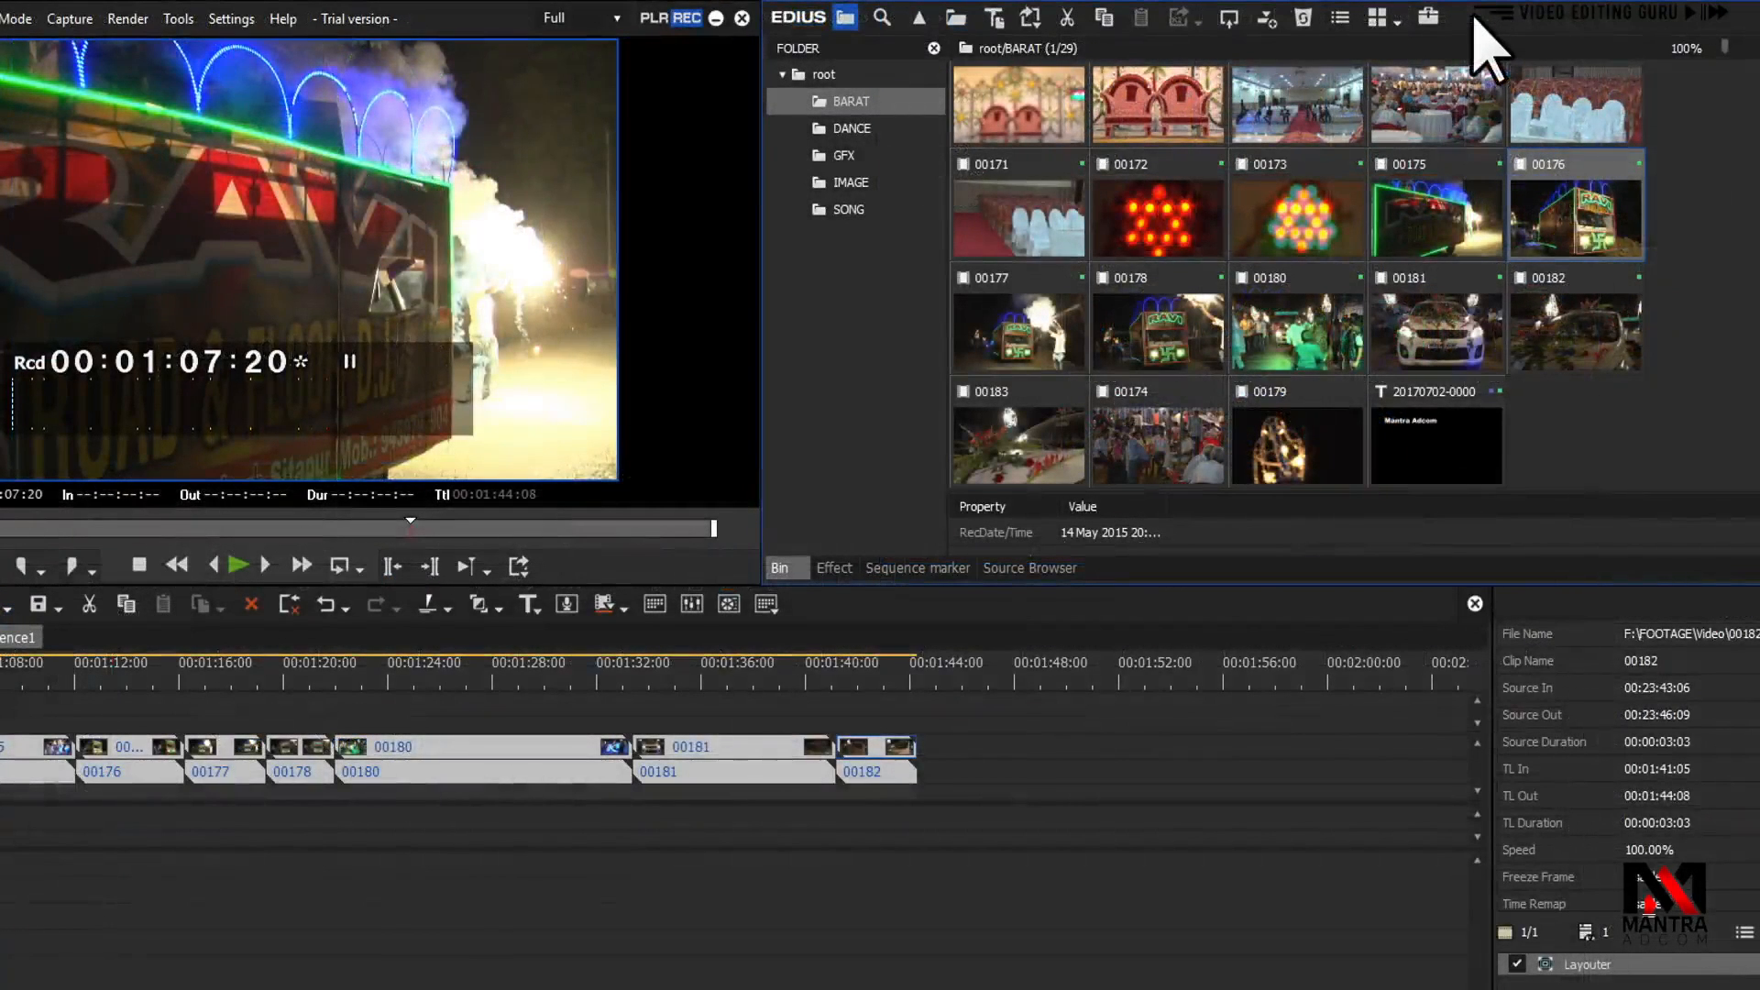
Hide and redisplay the bin's folder tree to compare the two clip layouts
click(845, 18)
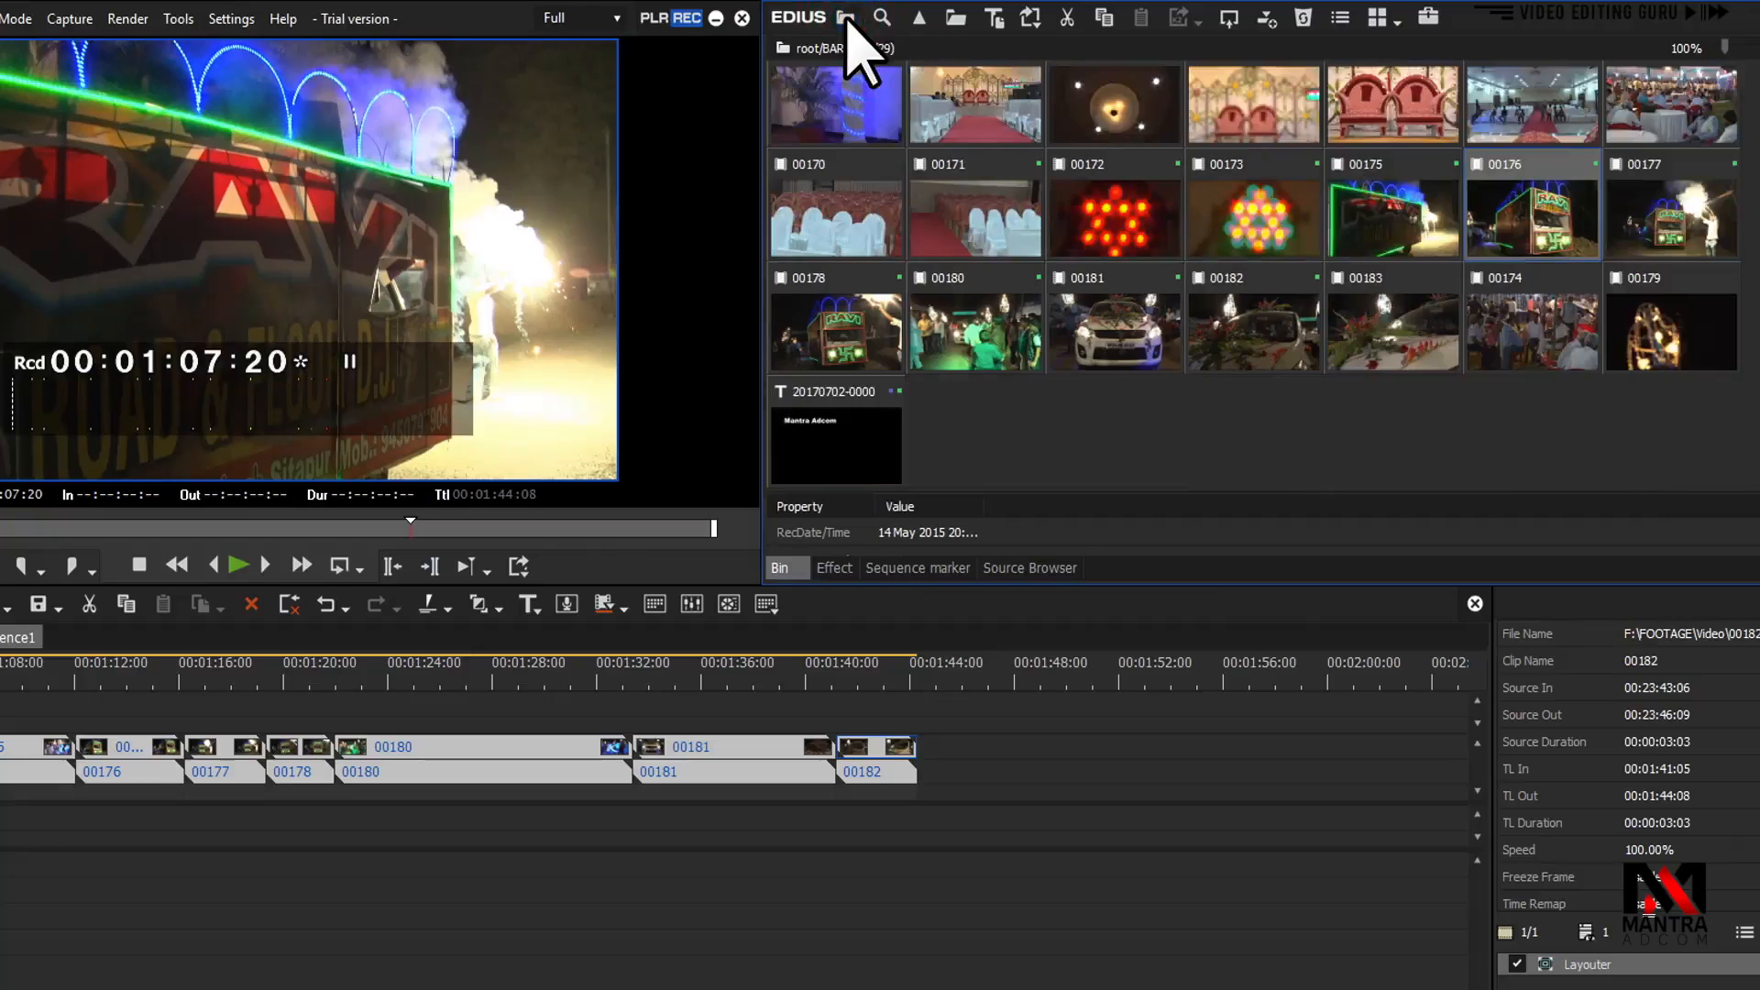
click(845, 18)
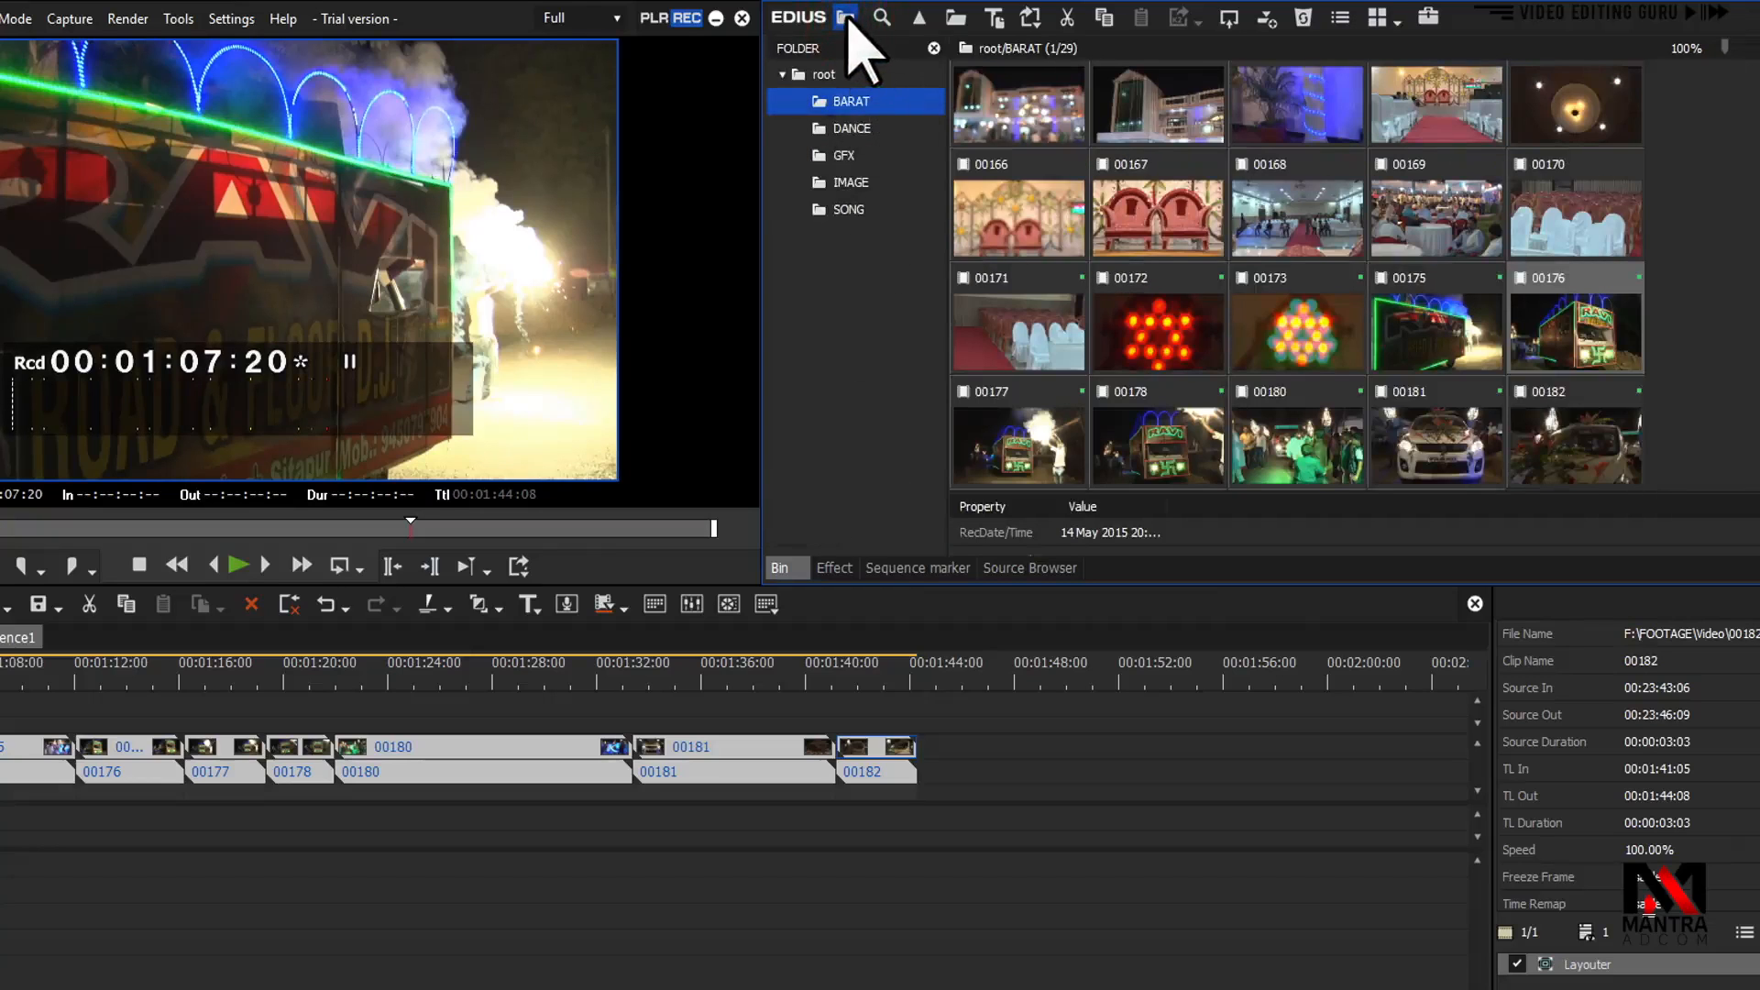
click(845, 18)
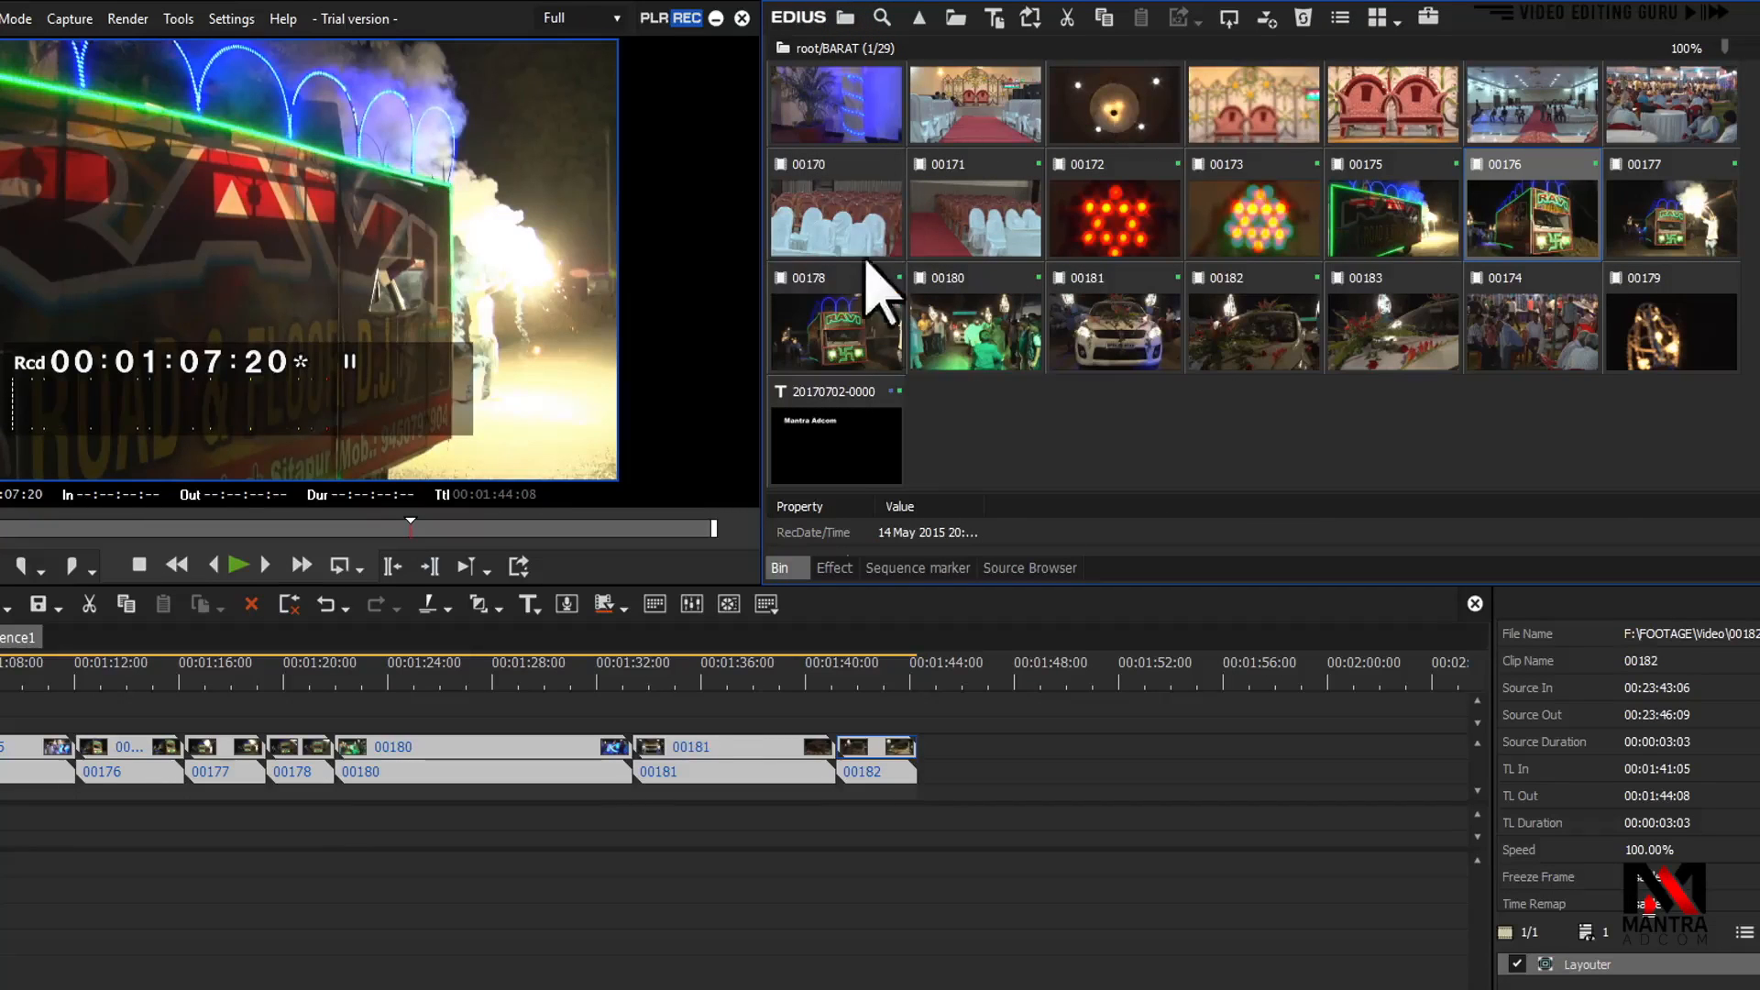
click(846, 18)
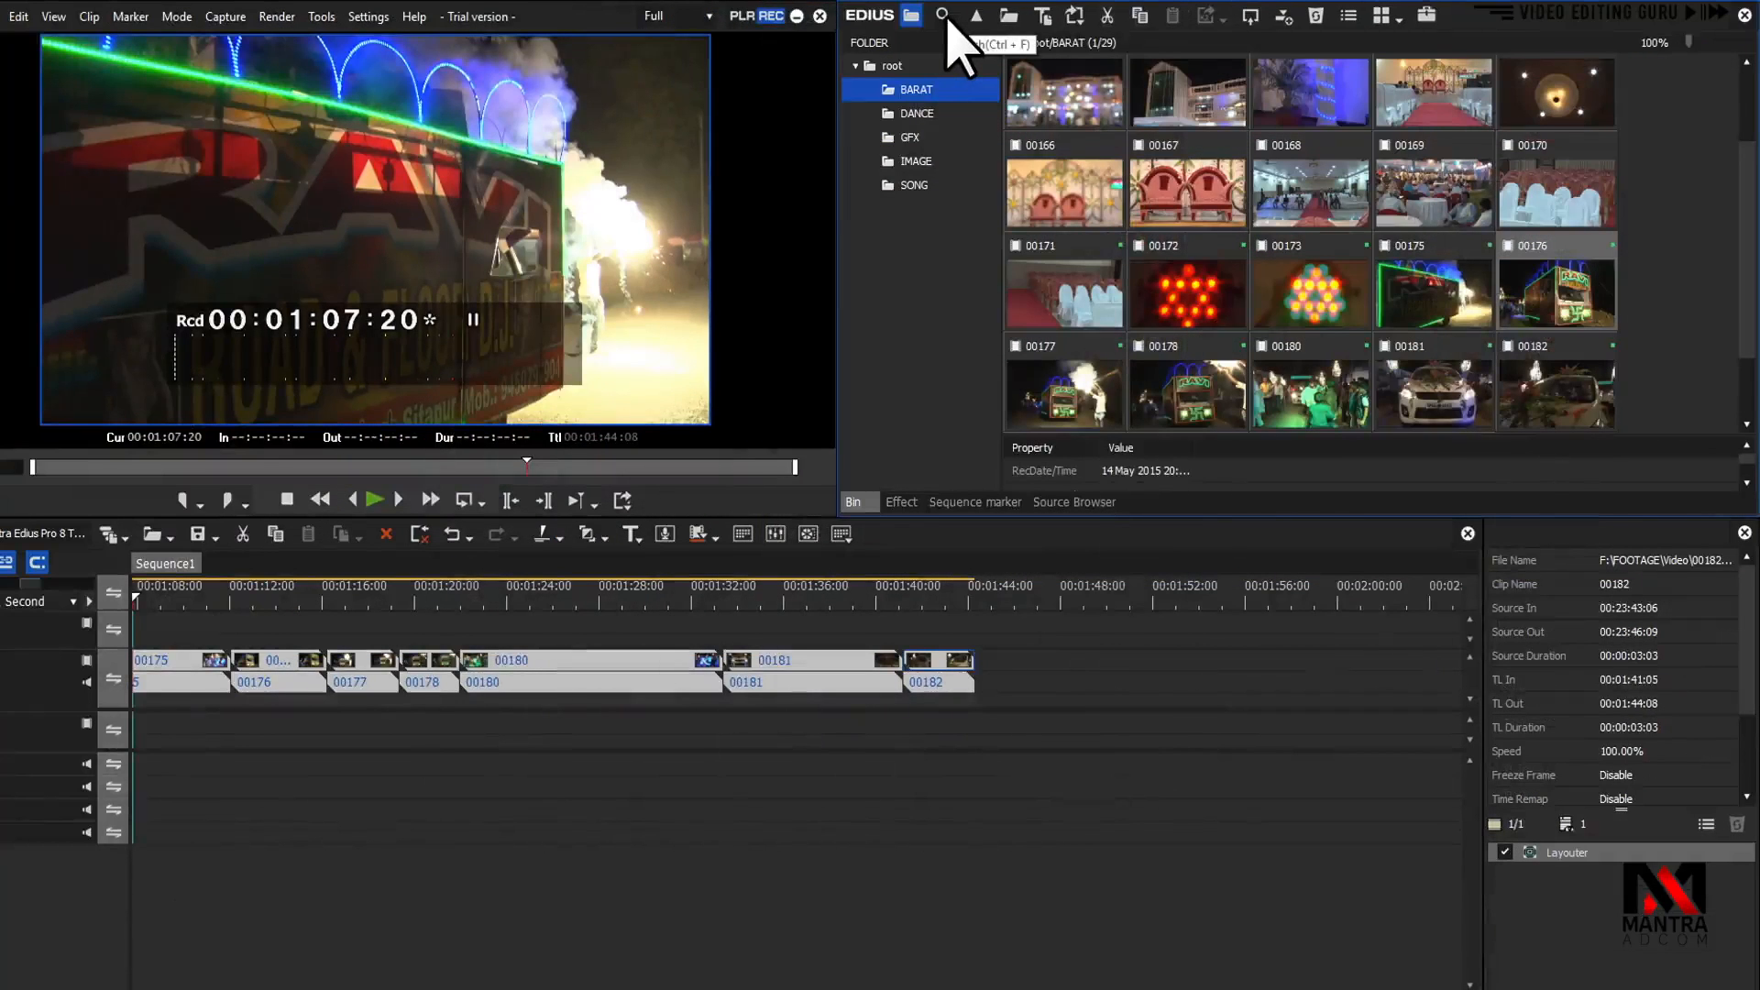
Open the bin search dialog for finding clips in the bin
click(947, 18)
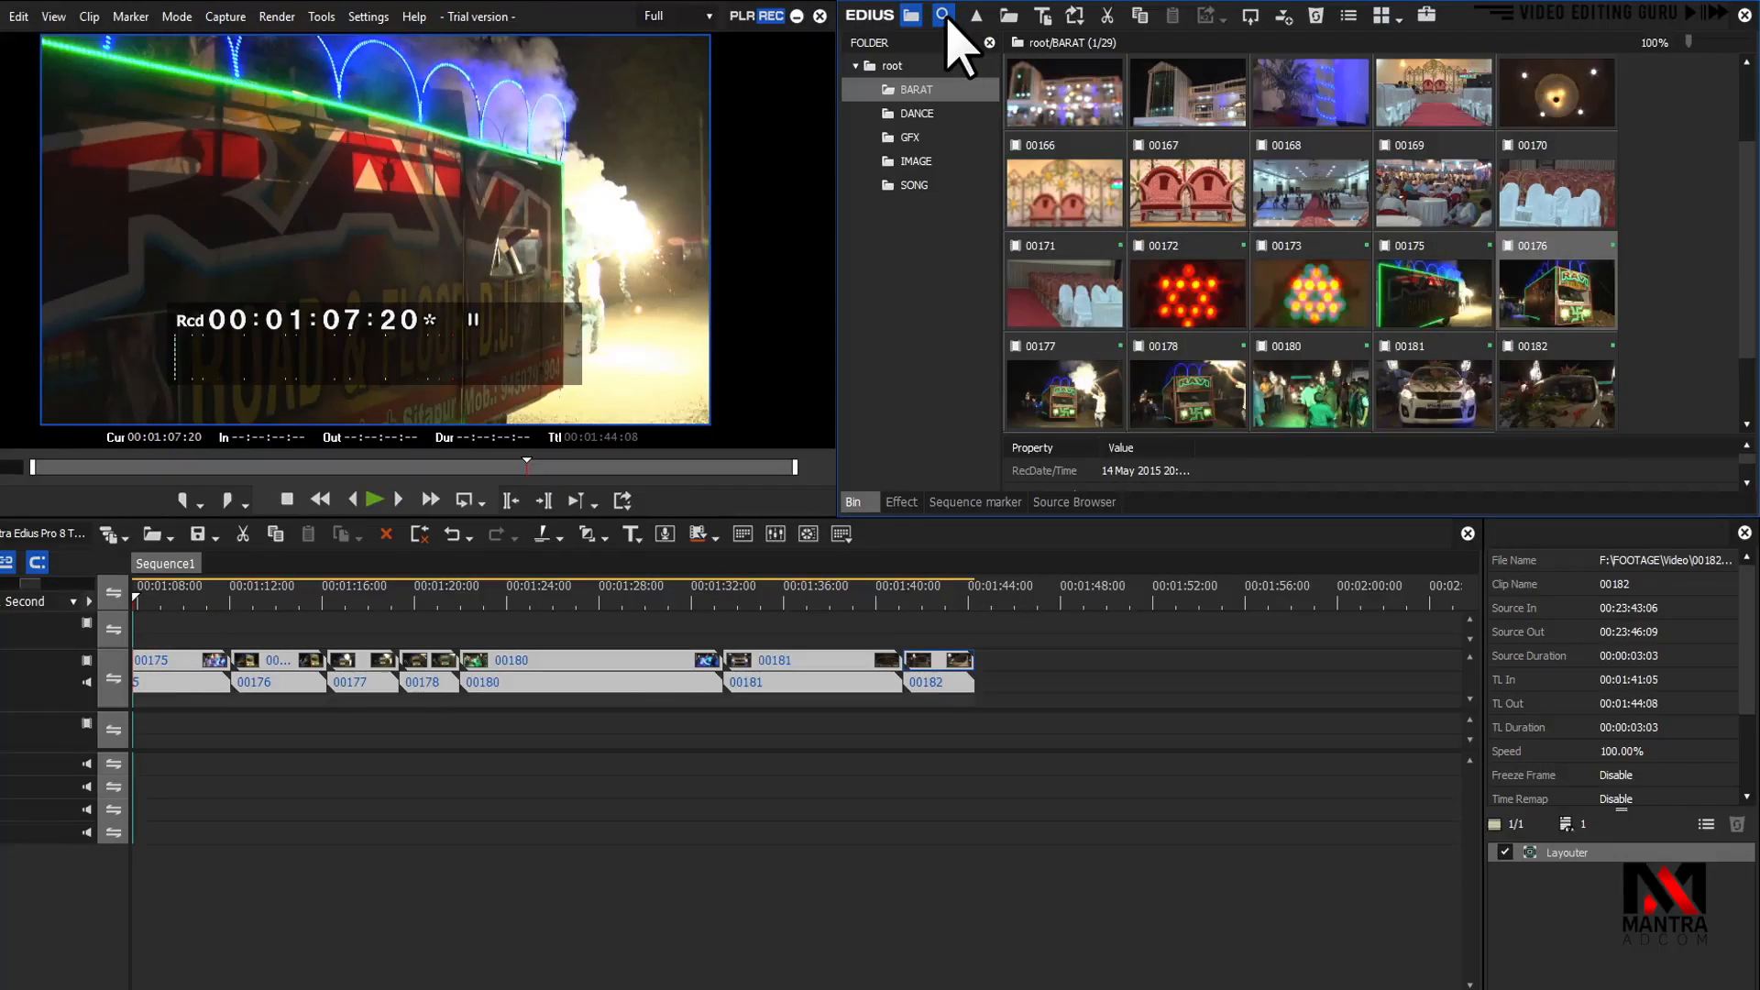
click(944, 17)
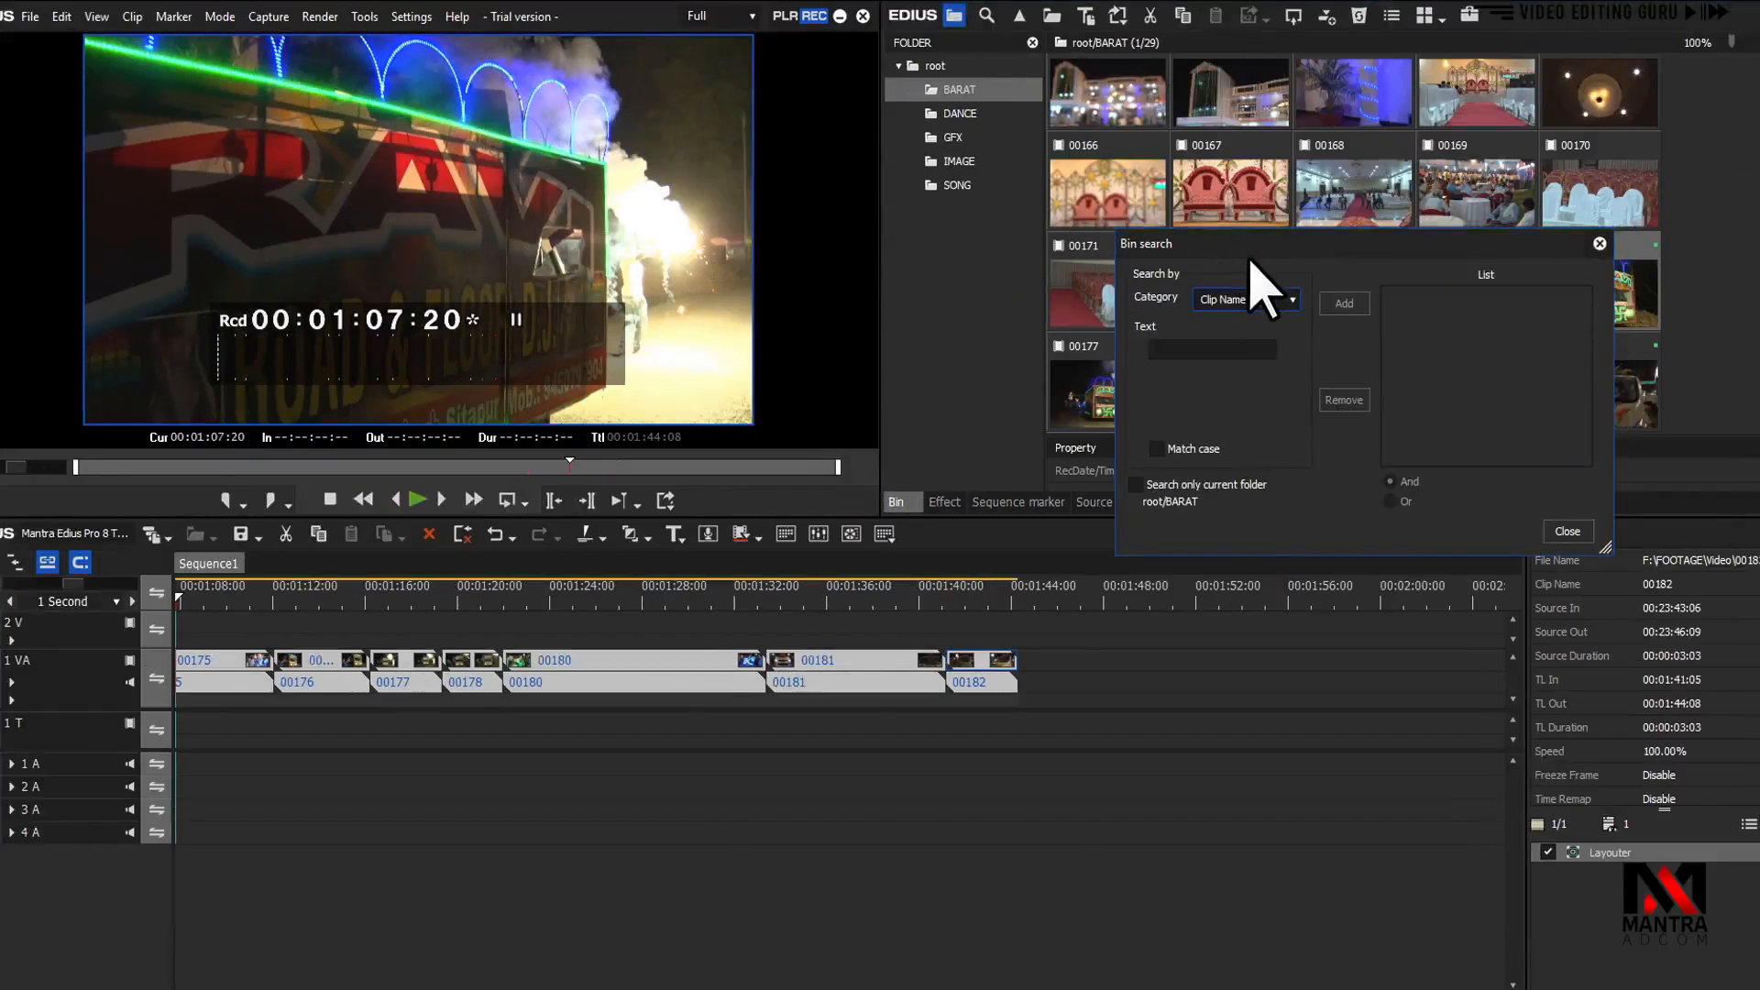
Review the available bin search categories and keep Clip Name as the search category
click(1281, 302)
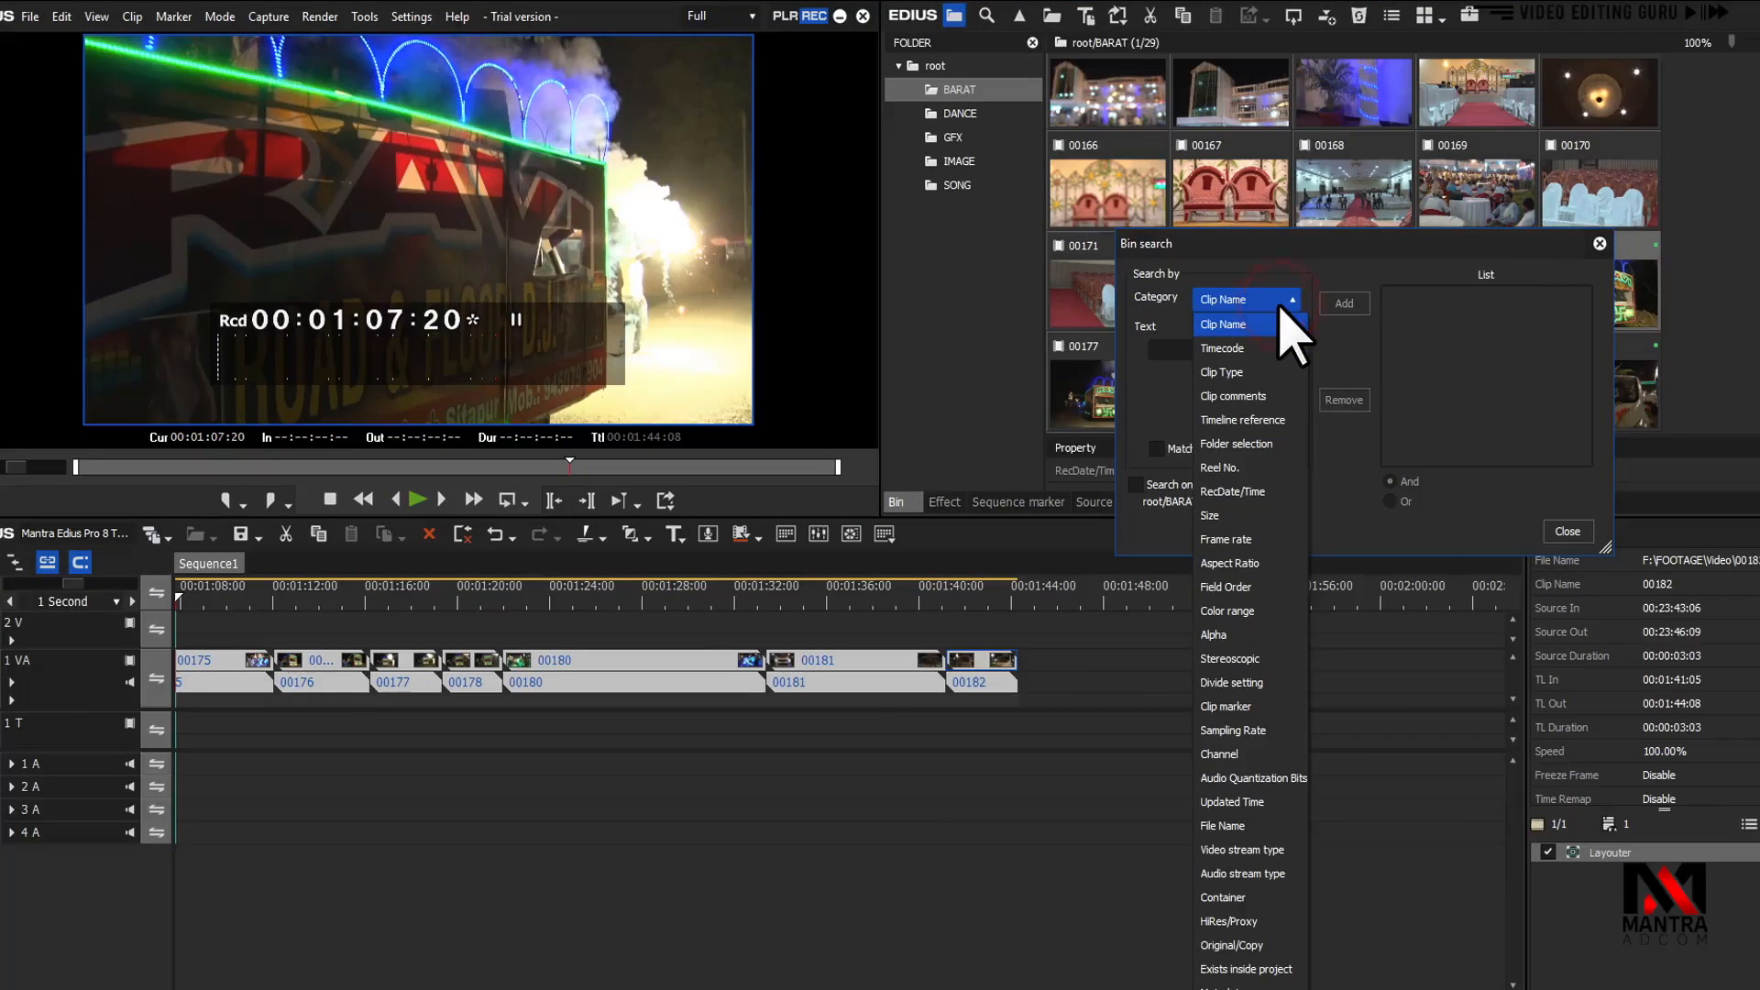
click(1247, 299)
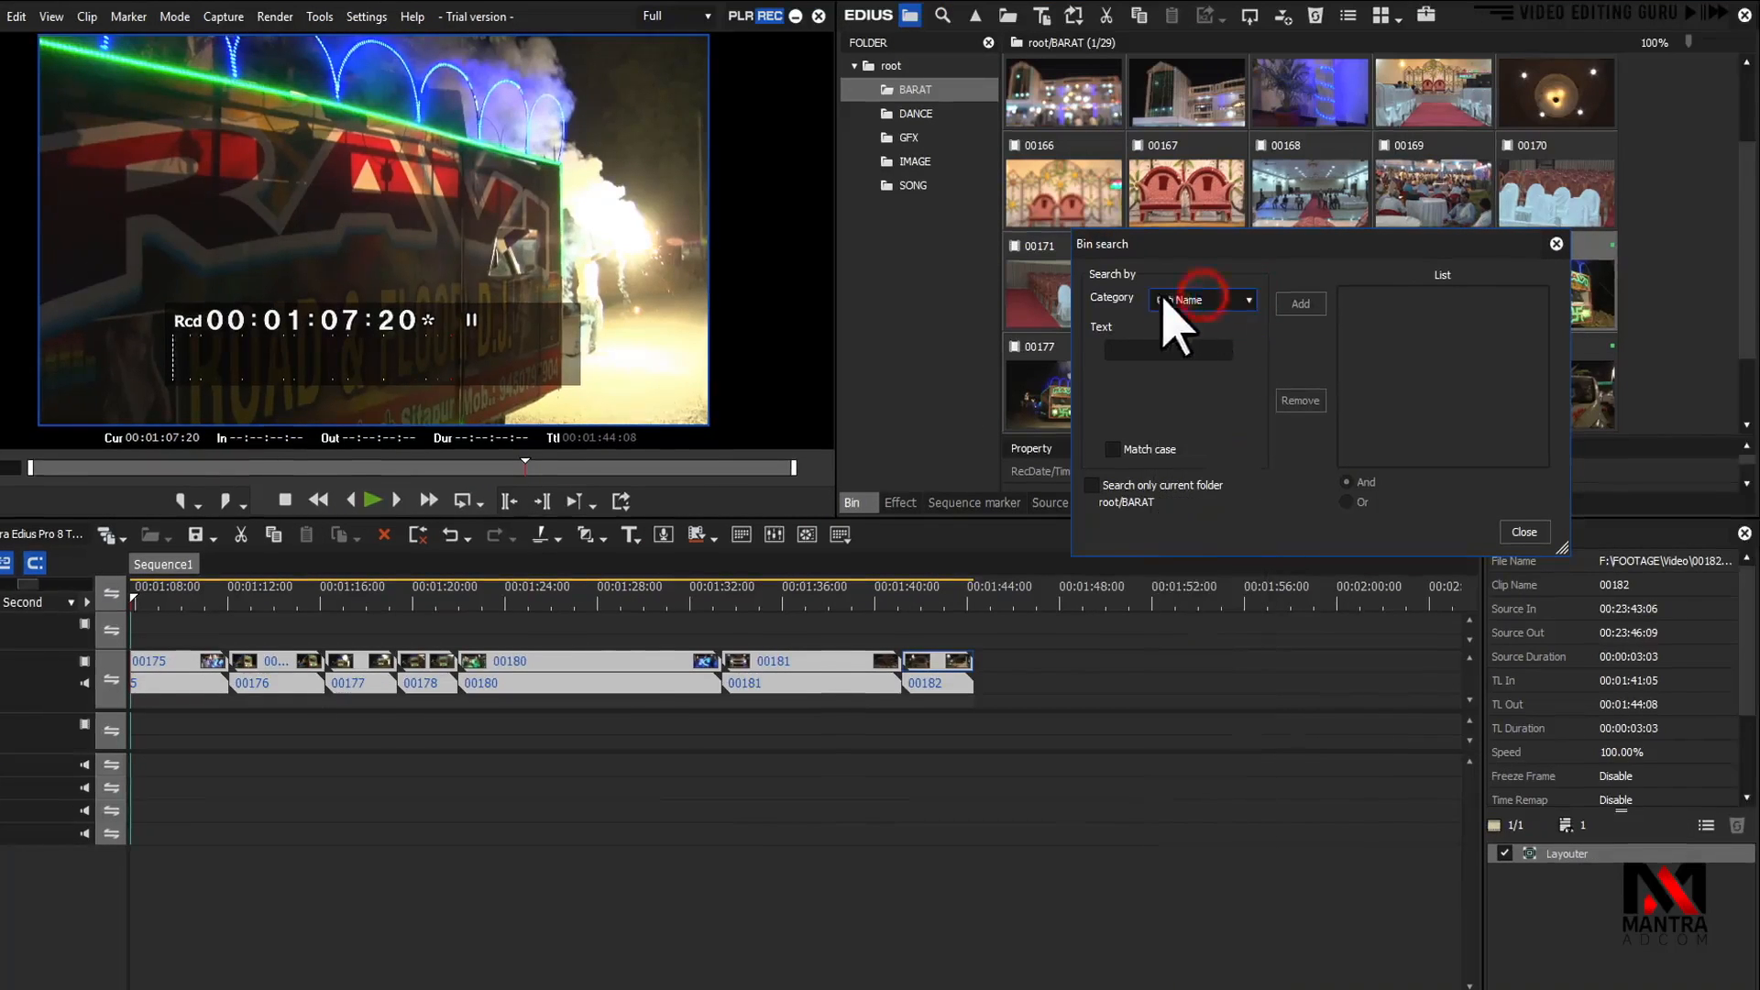
click(1250, 306)
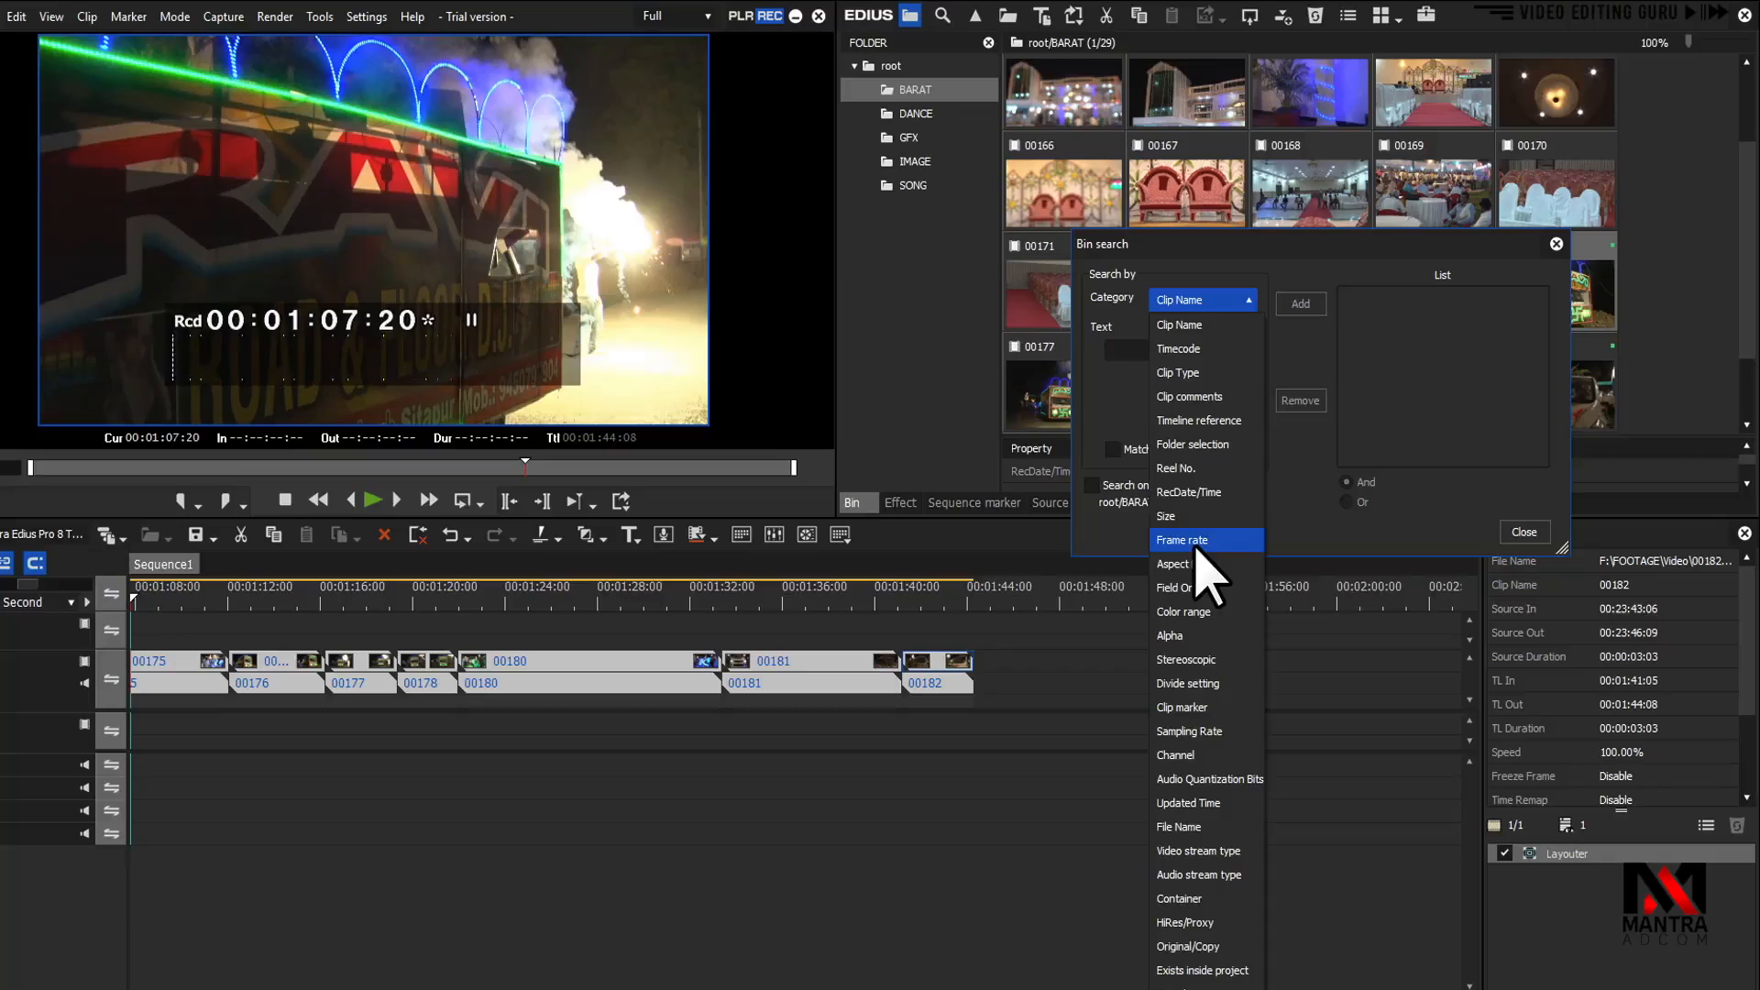
click(1216, 300)
Search the bin for the clip name 00171 and remove that search condition from the list
click(1177, 349)
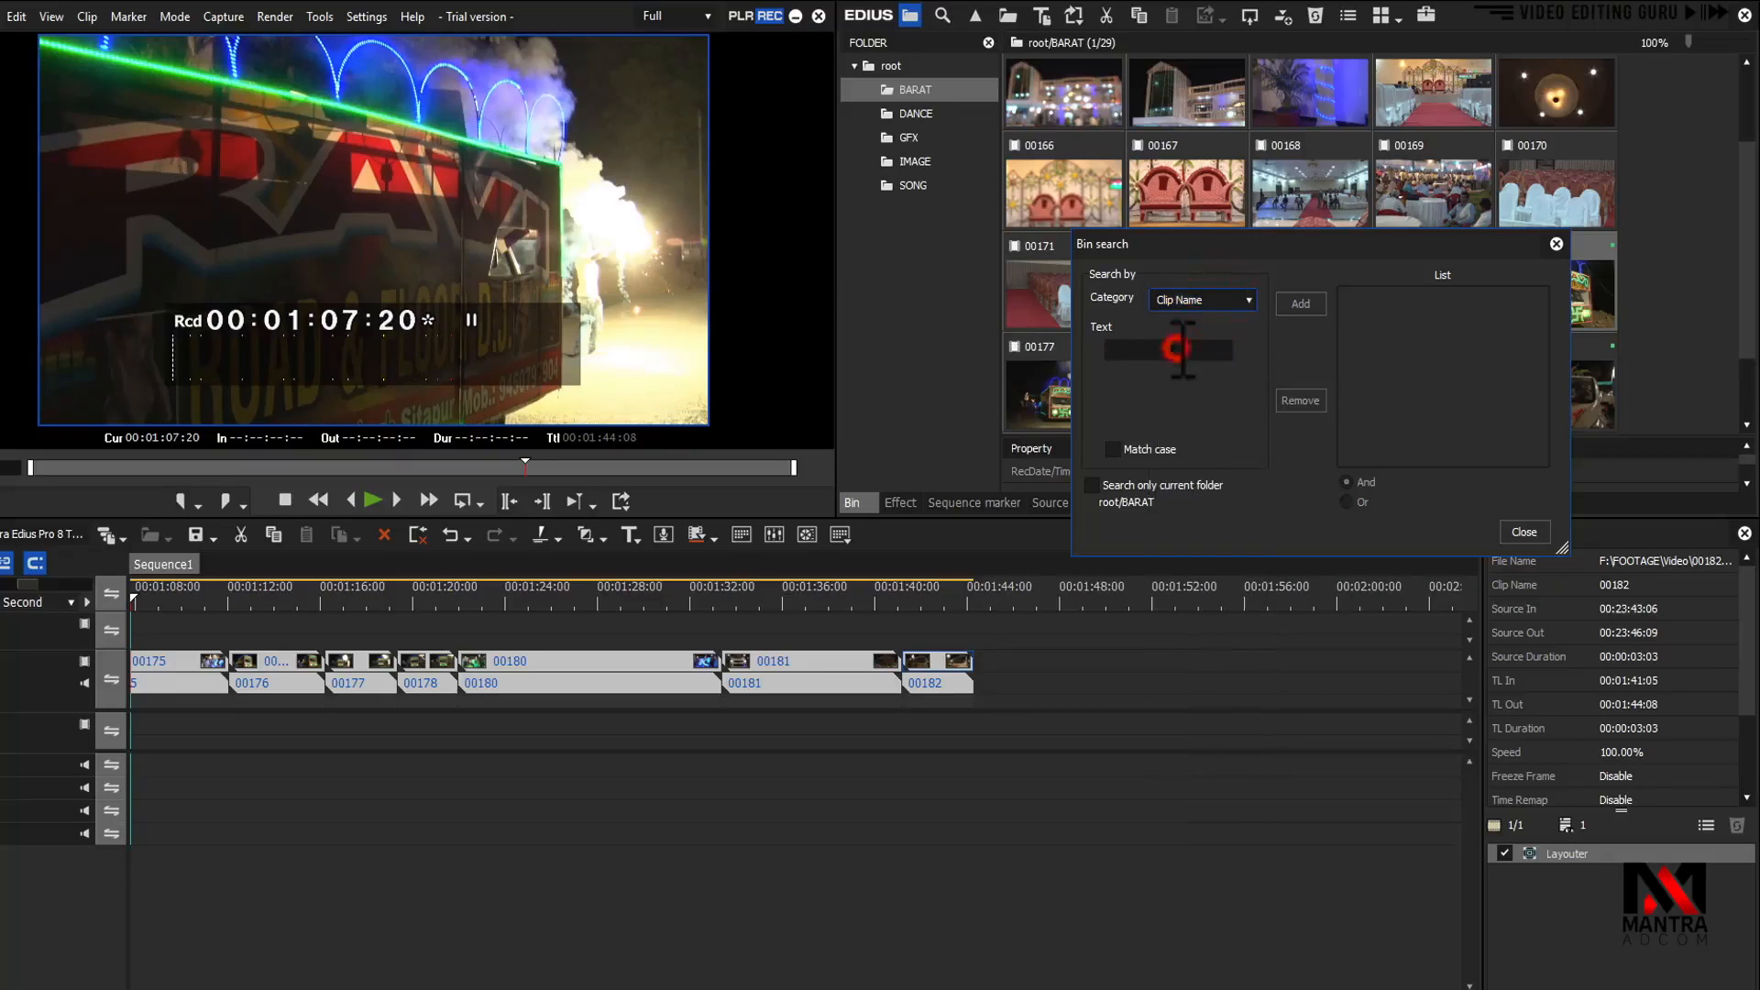
text(0)
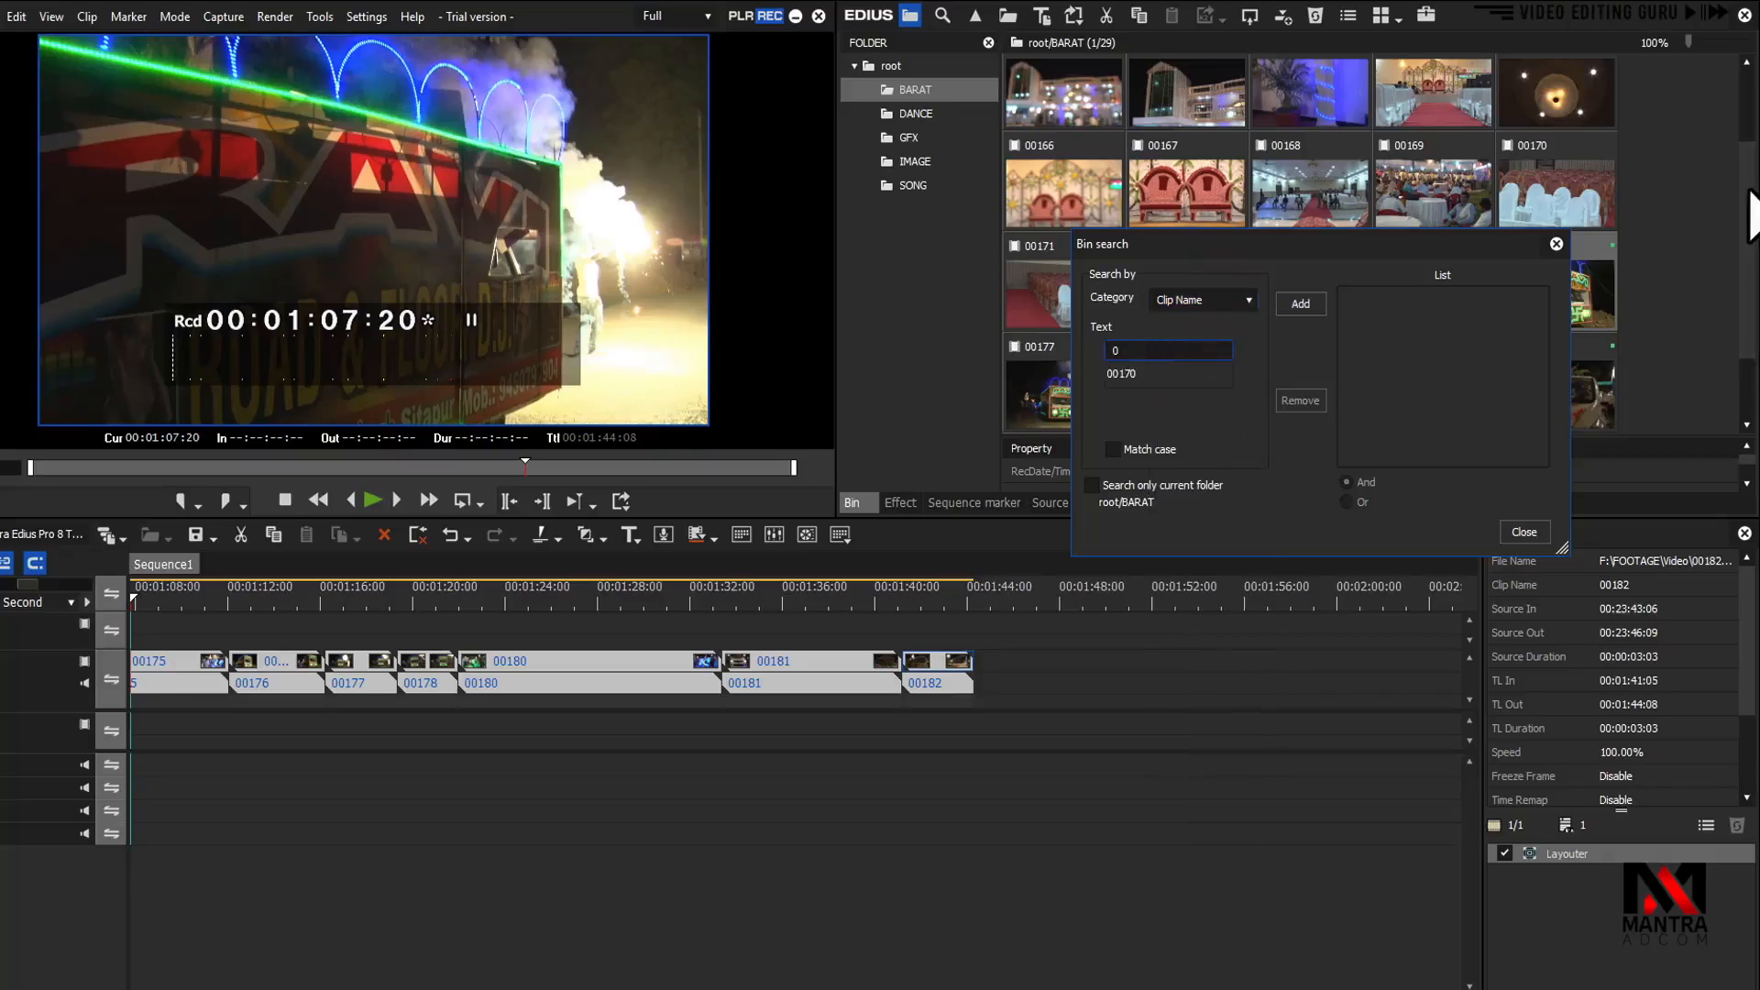
text(0171)
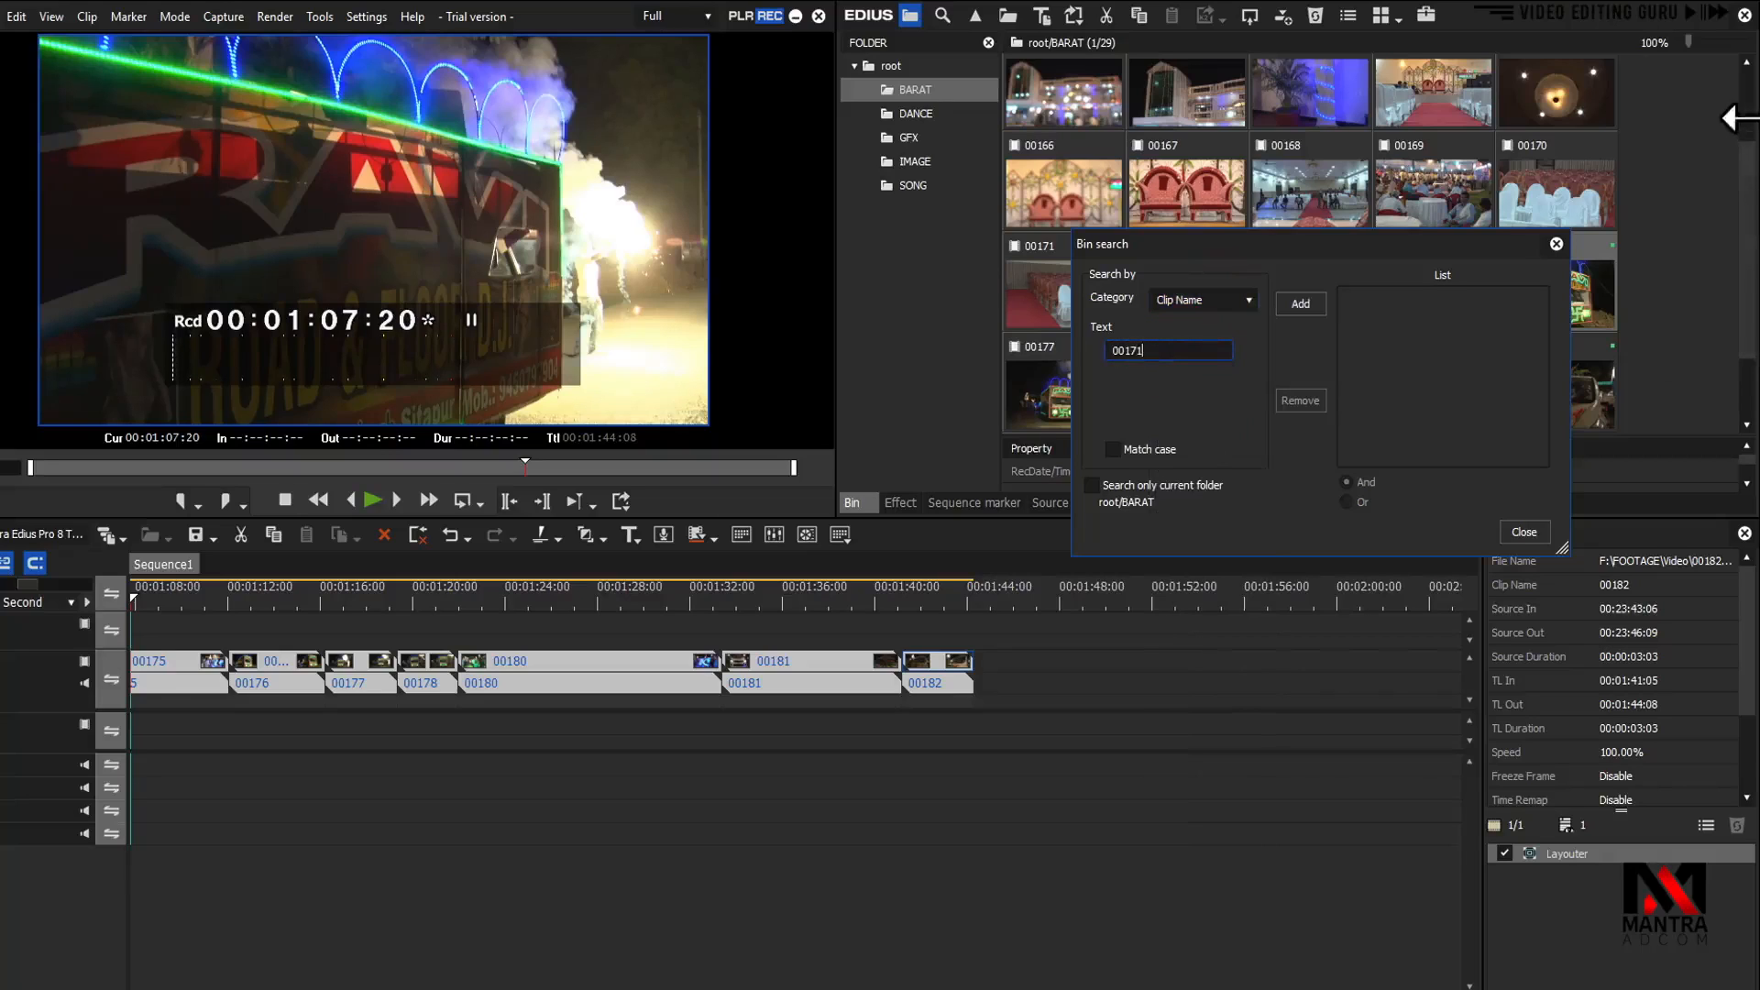
click(1302, 303)
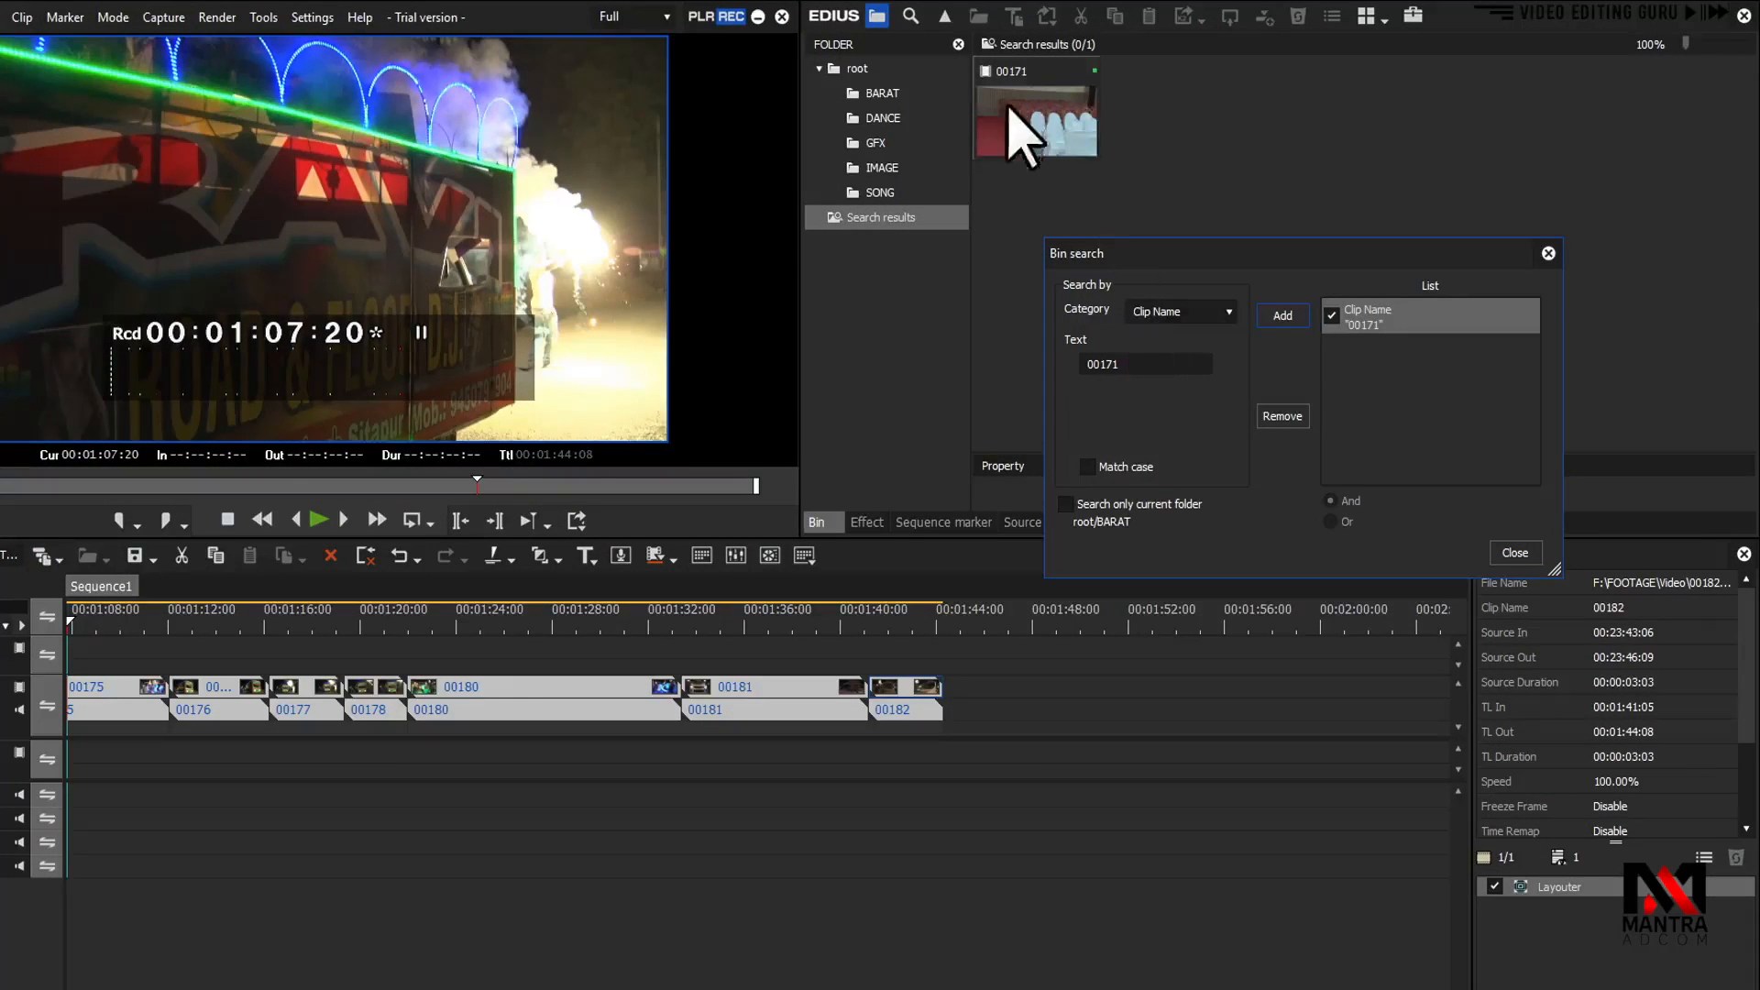
mouse_move(1035, 112)
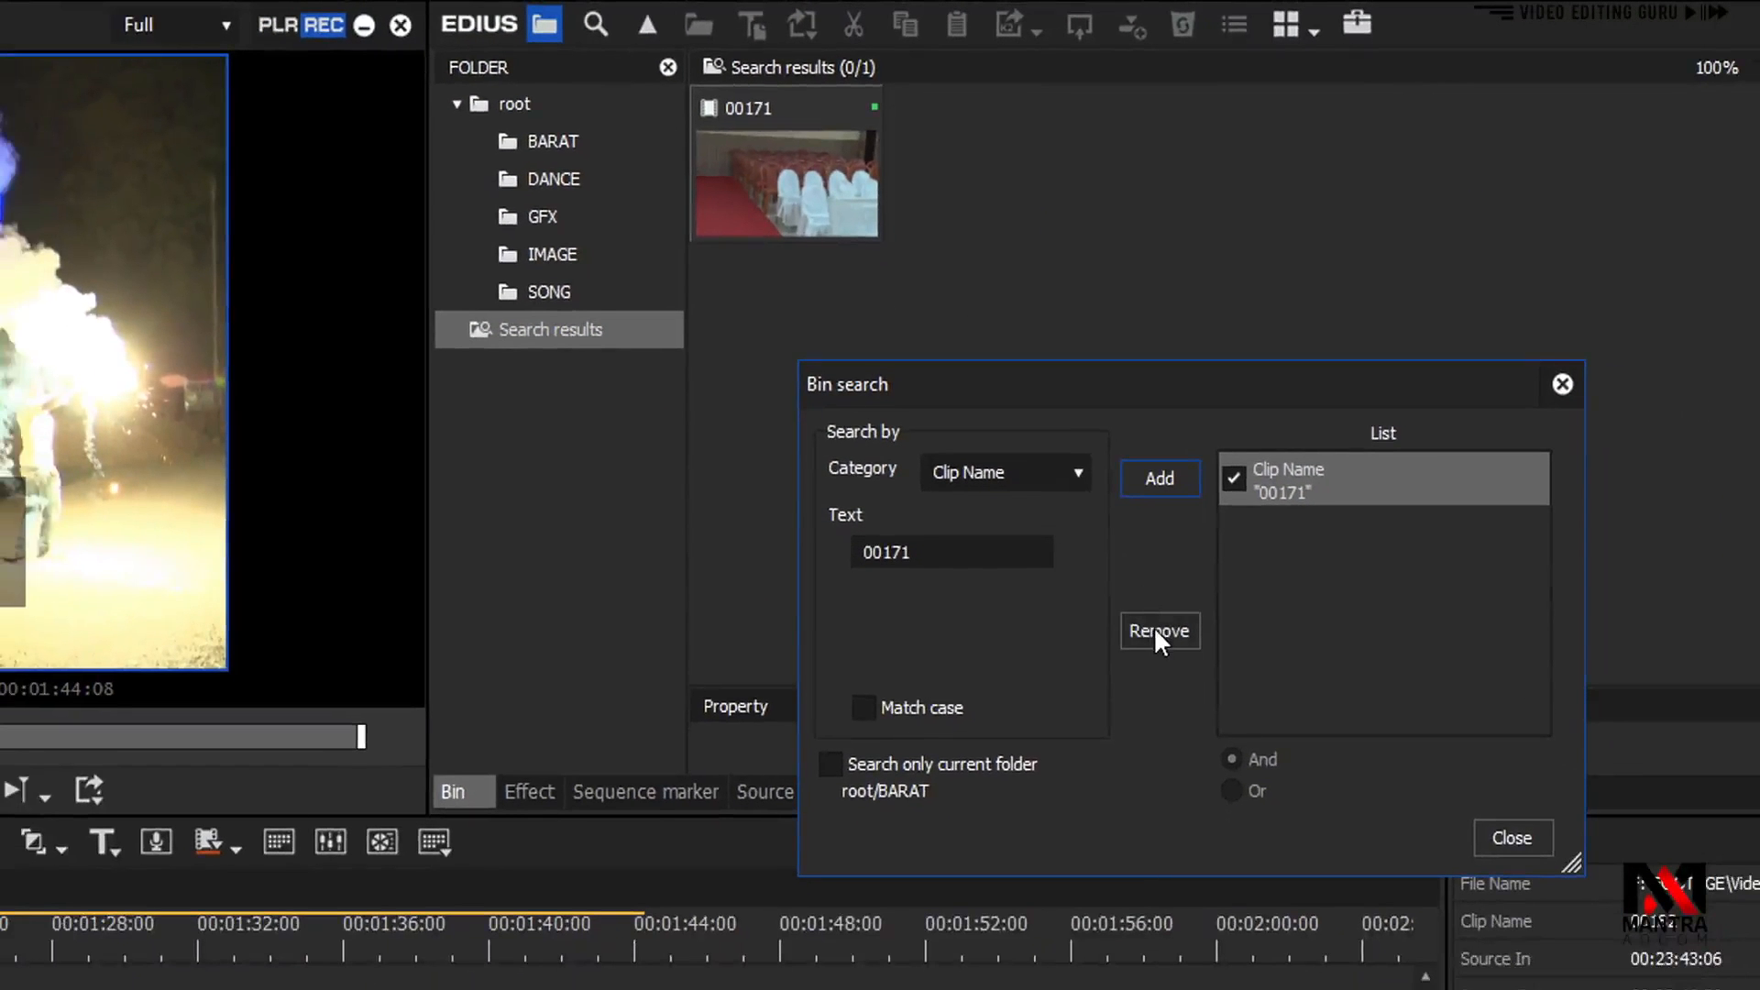
click(1156, 632)
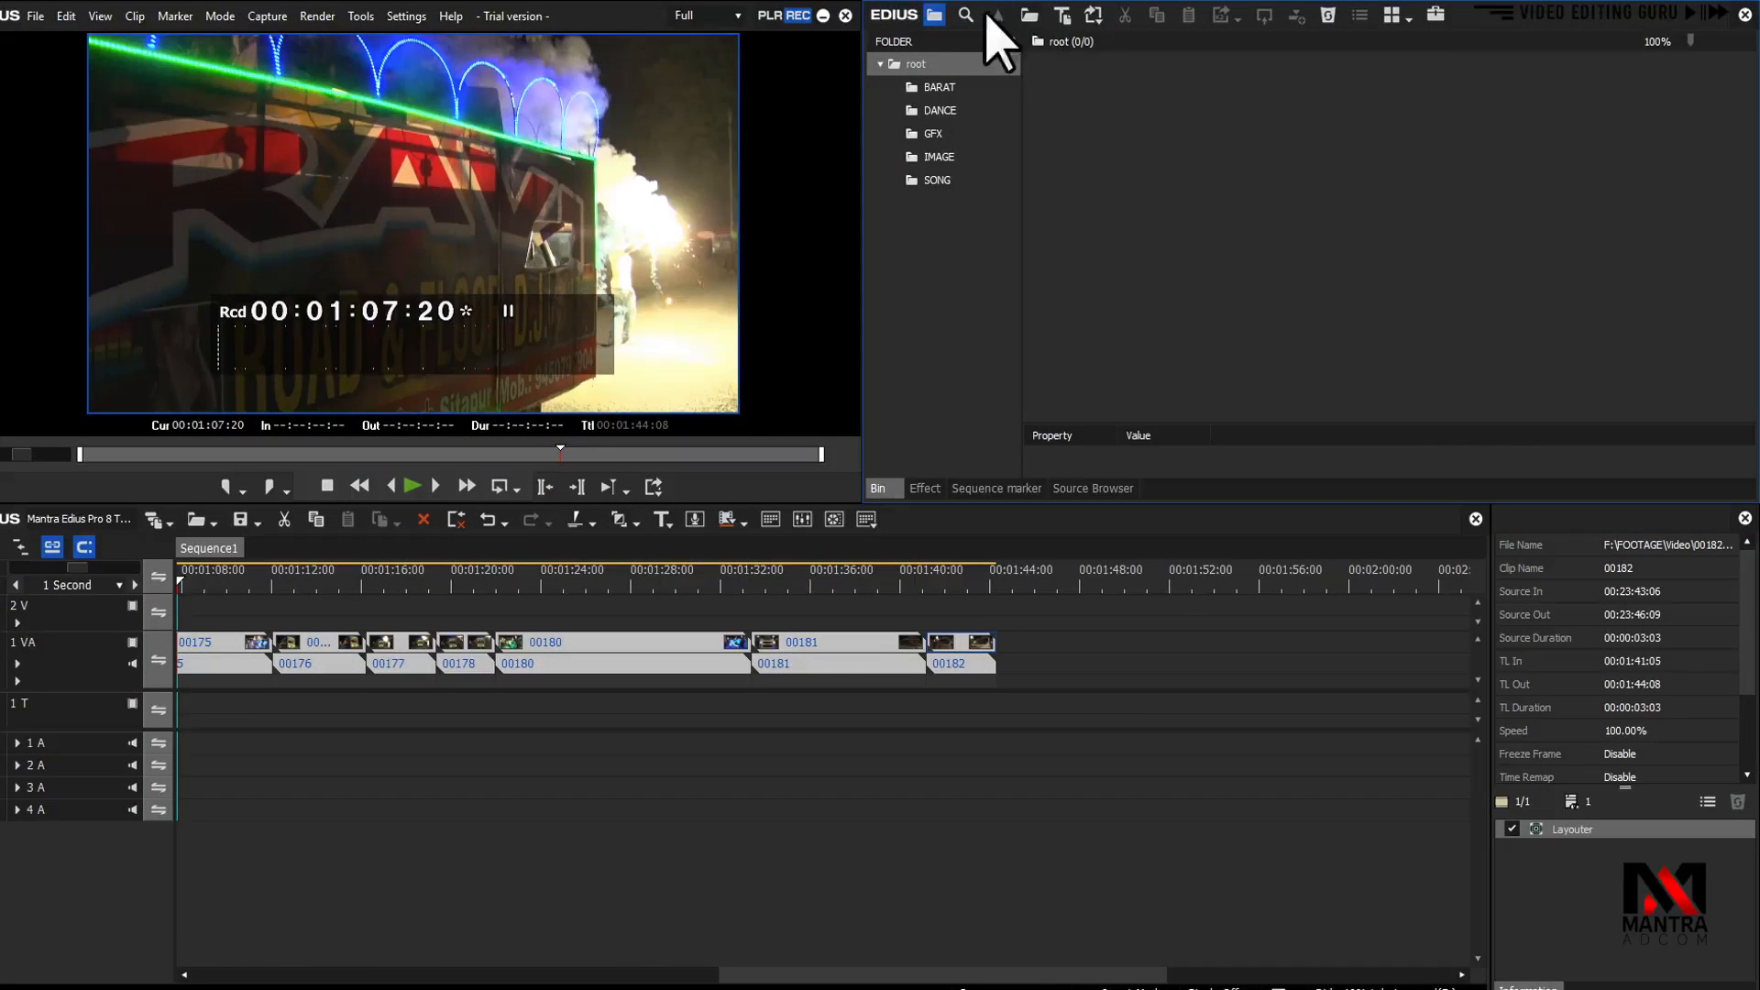
Create a new subfolder with the default name inside the DANCE folder
click(935, 117)
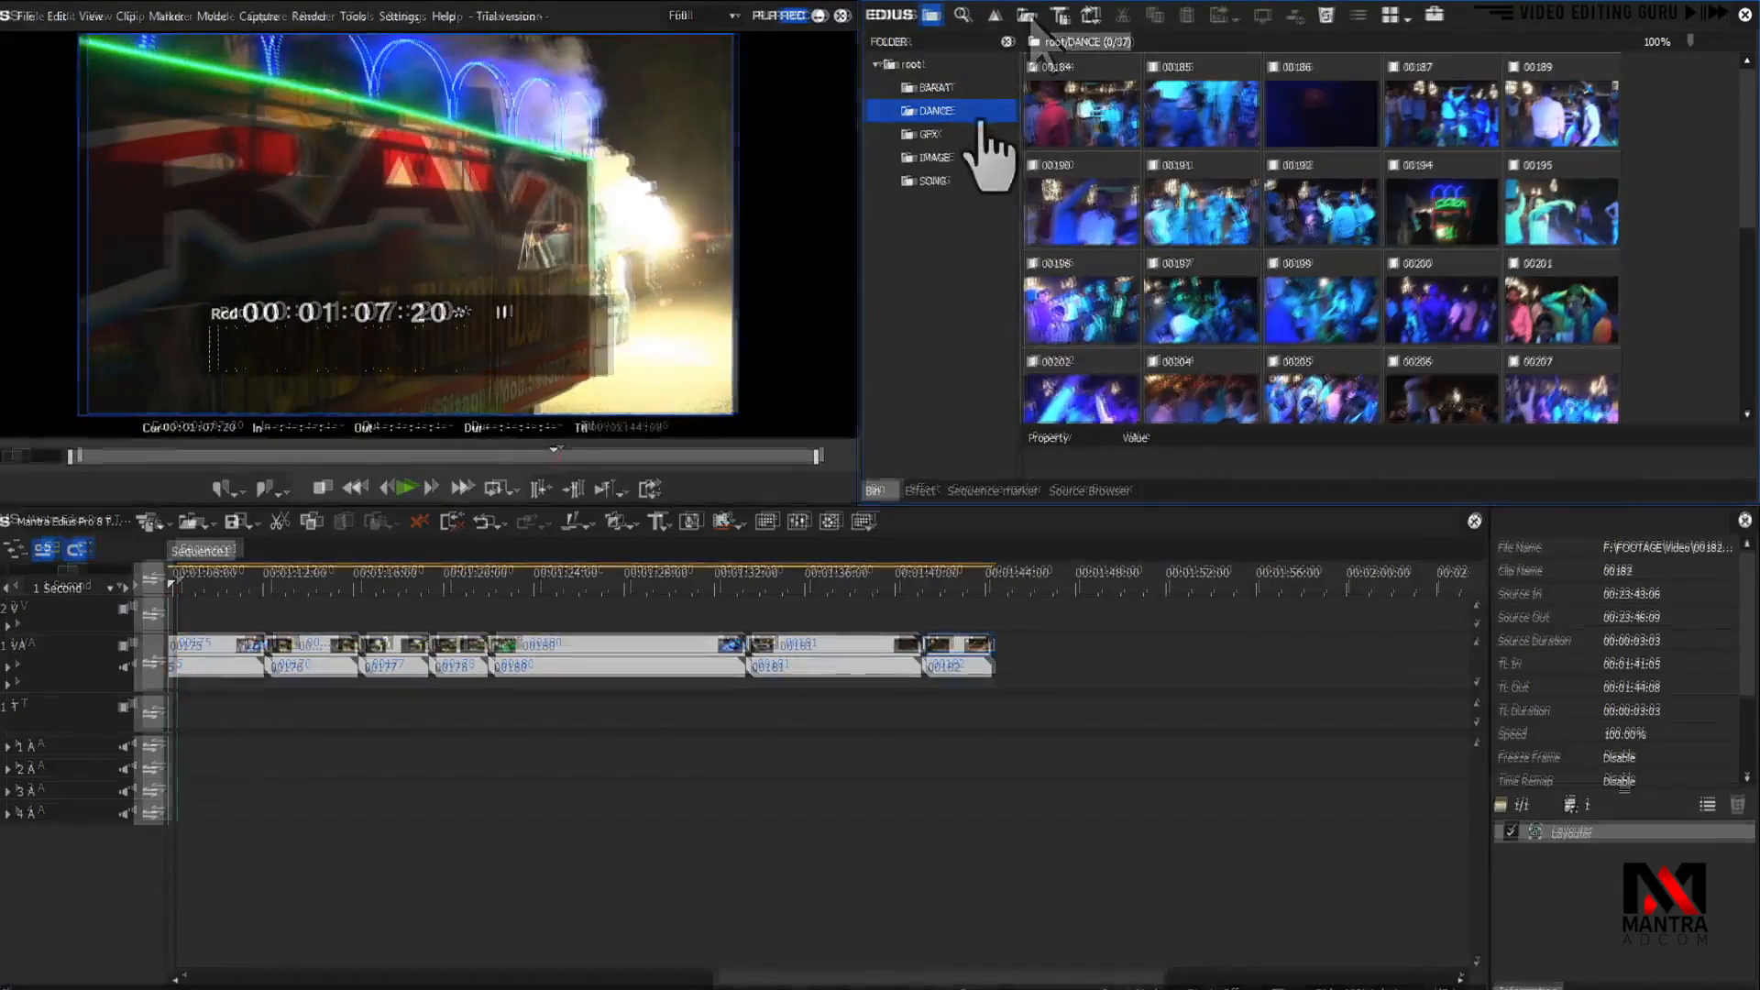
right_click(1694, 260)
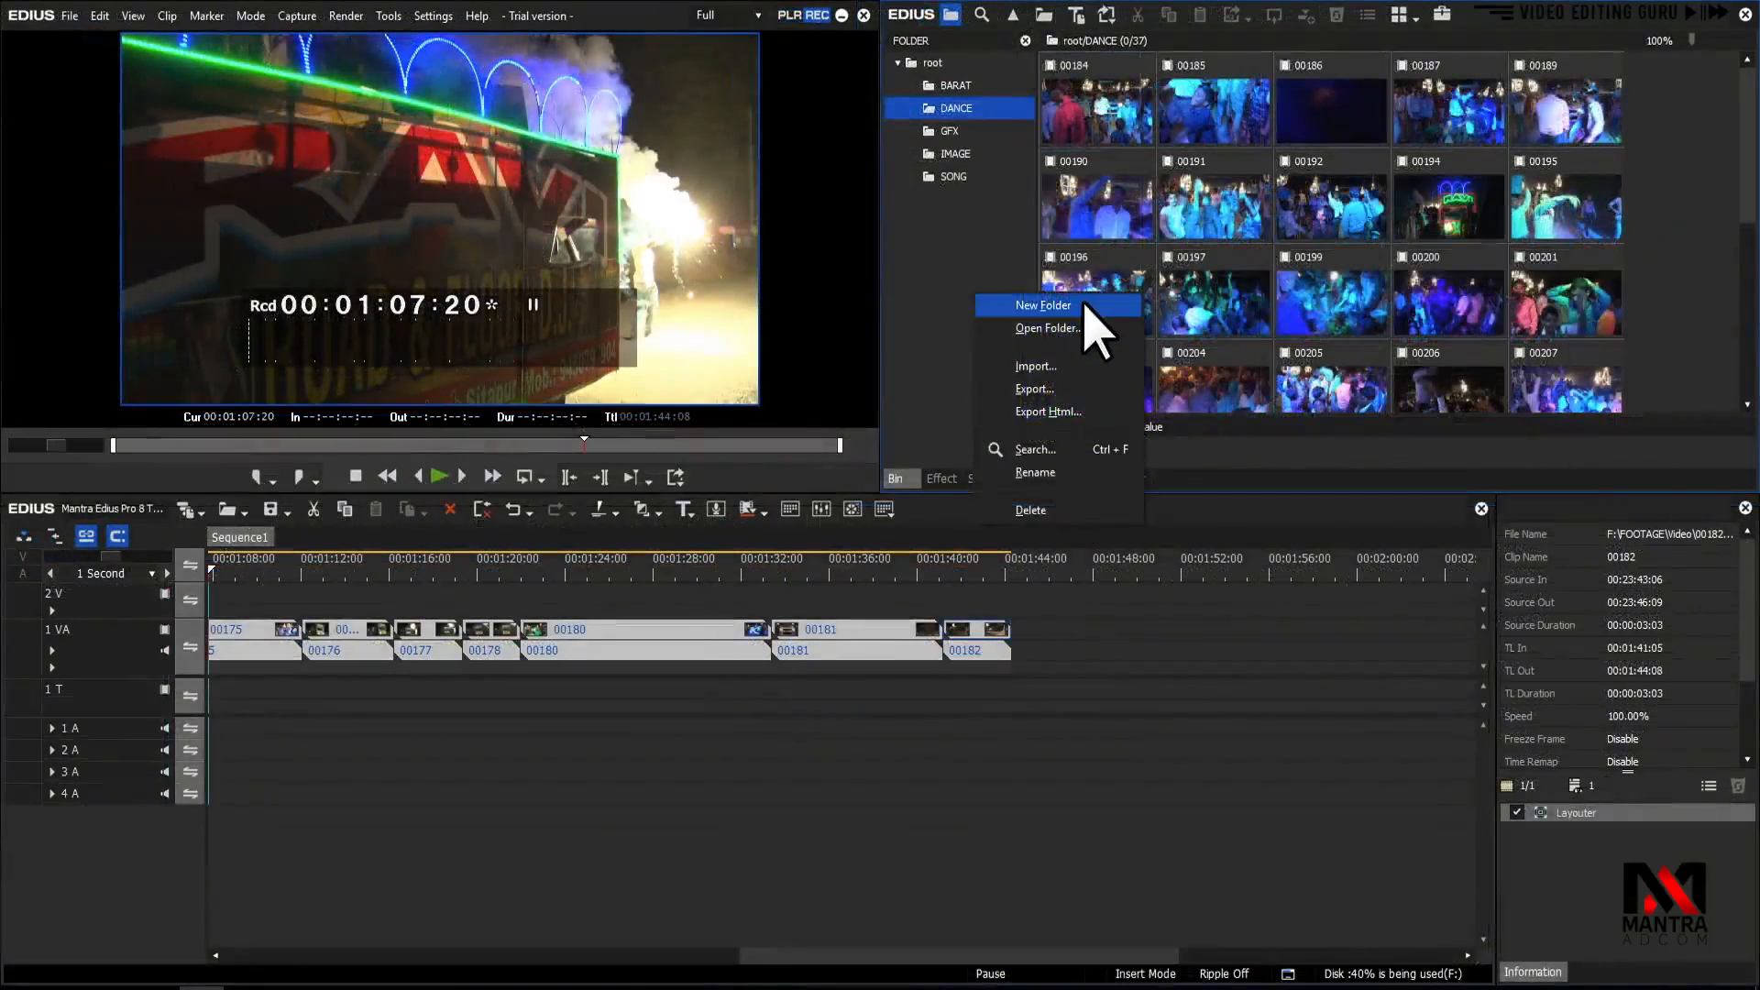
click(1084, 305)
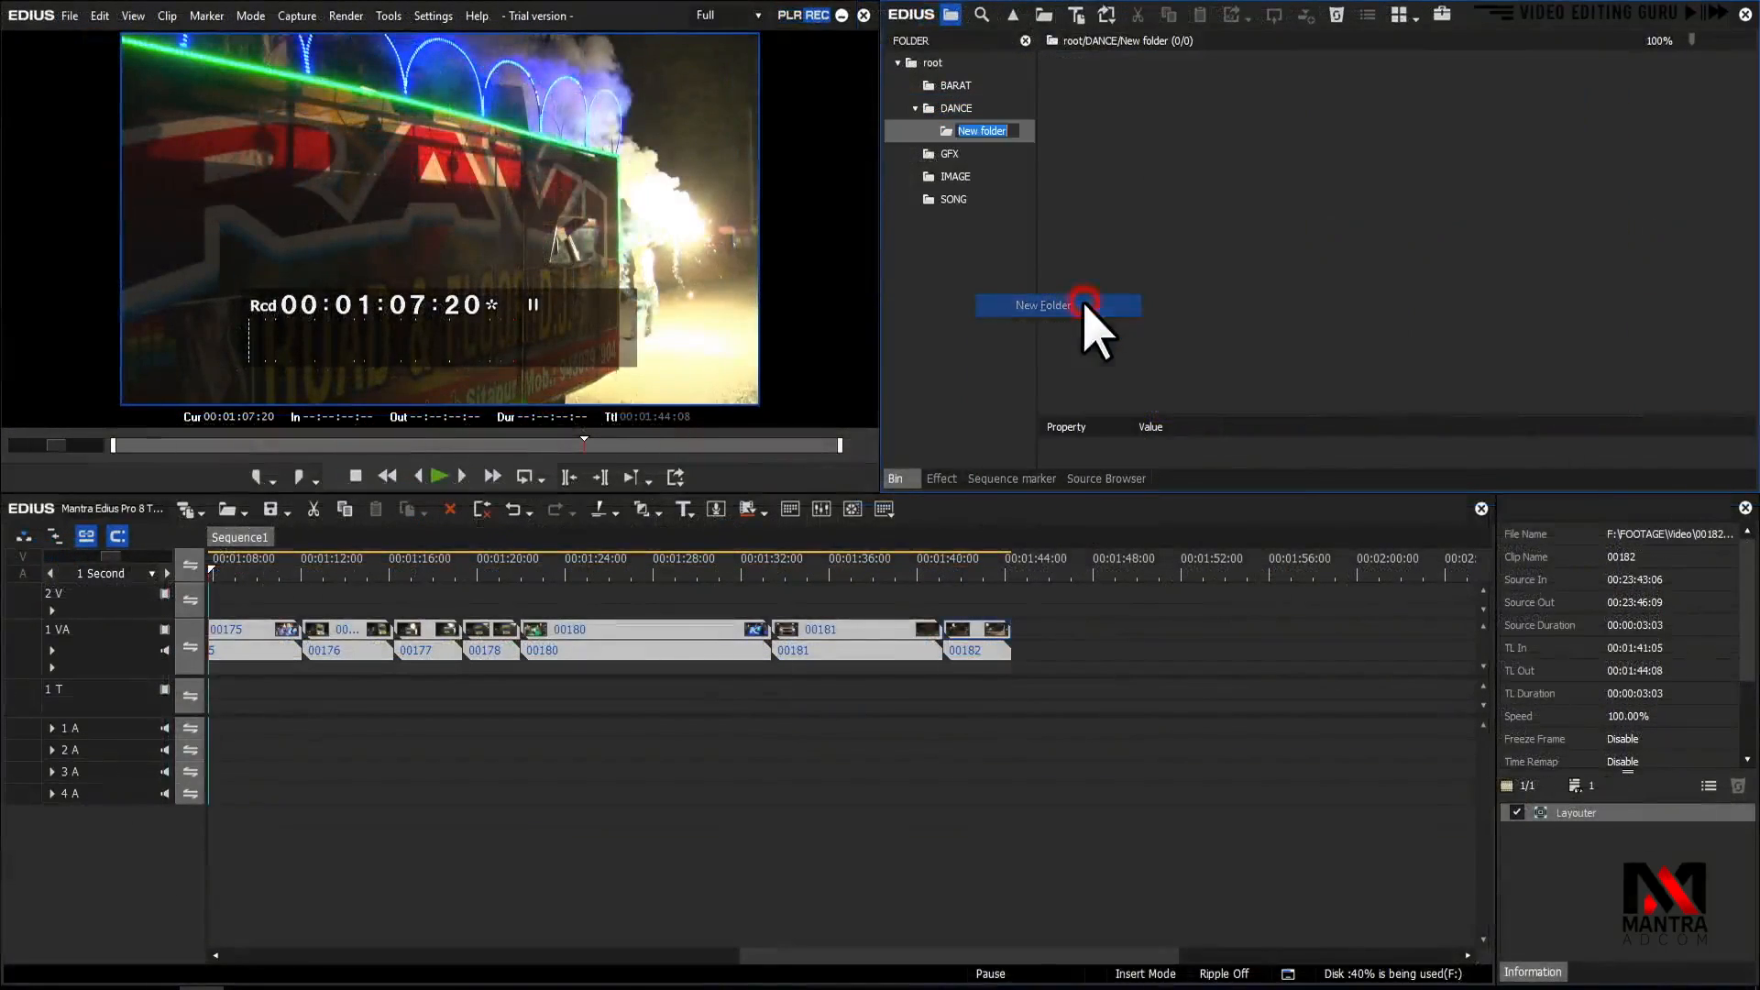
click(1008, 180)
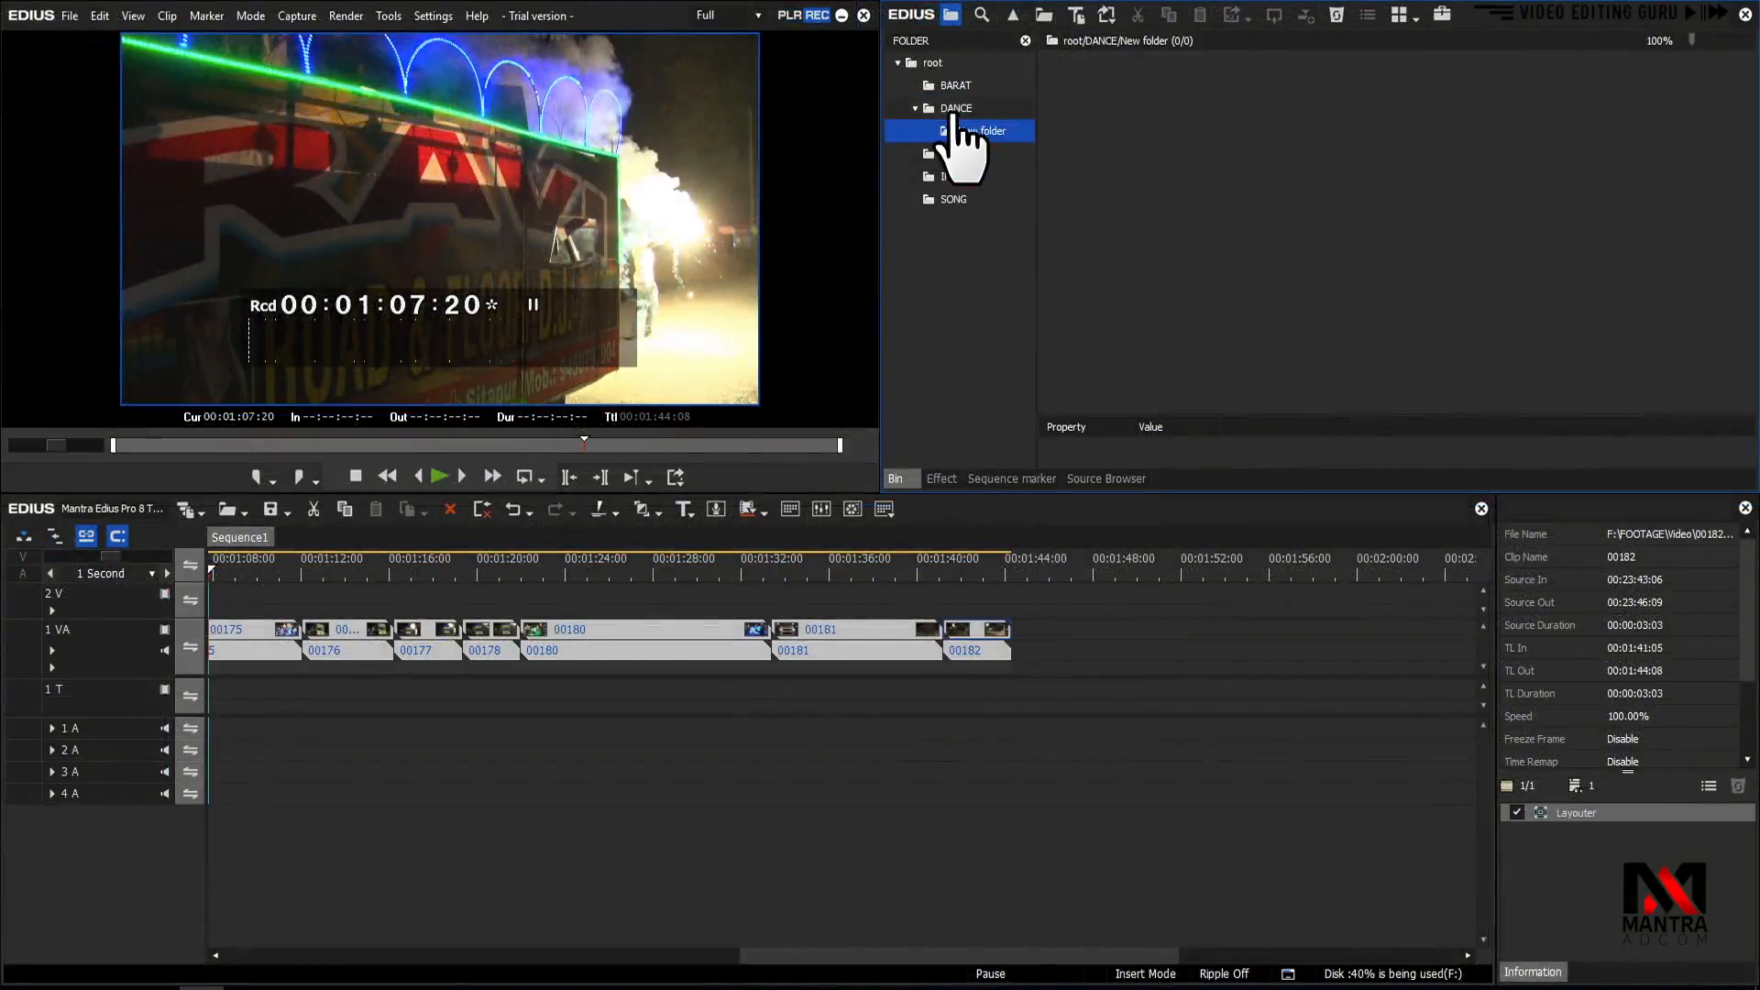
Browse between the DANCE folder and its new subfolder, going up level by level to root and reopening the subfolder
click(928, 62)
click(954, 107)
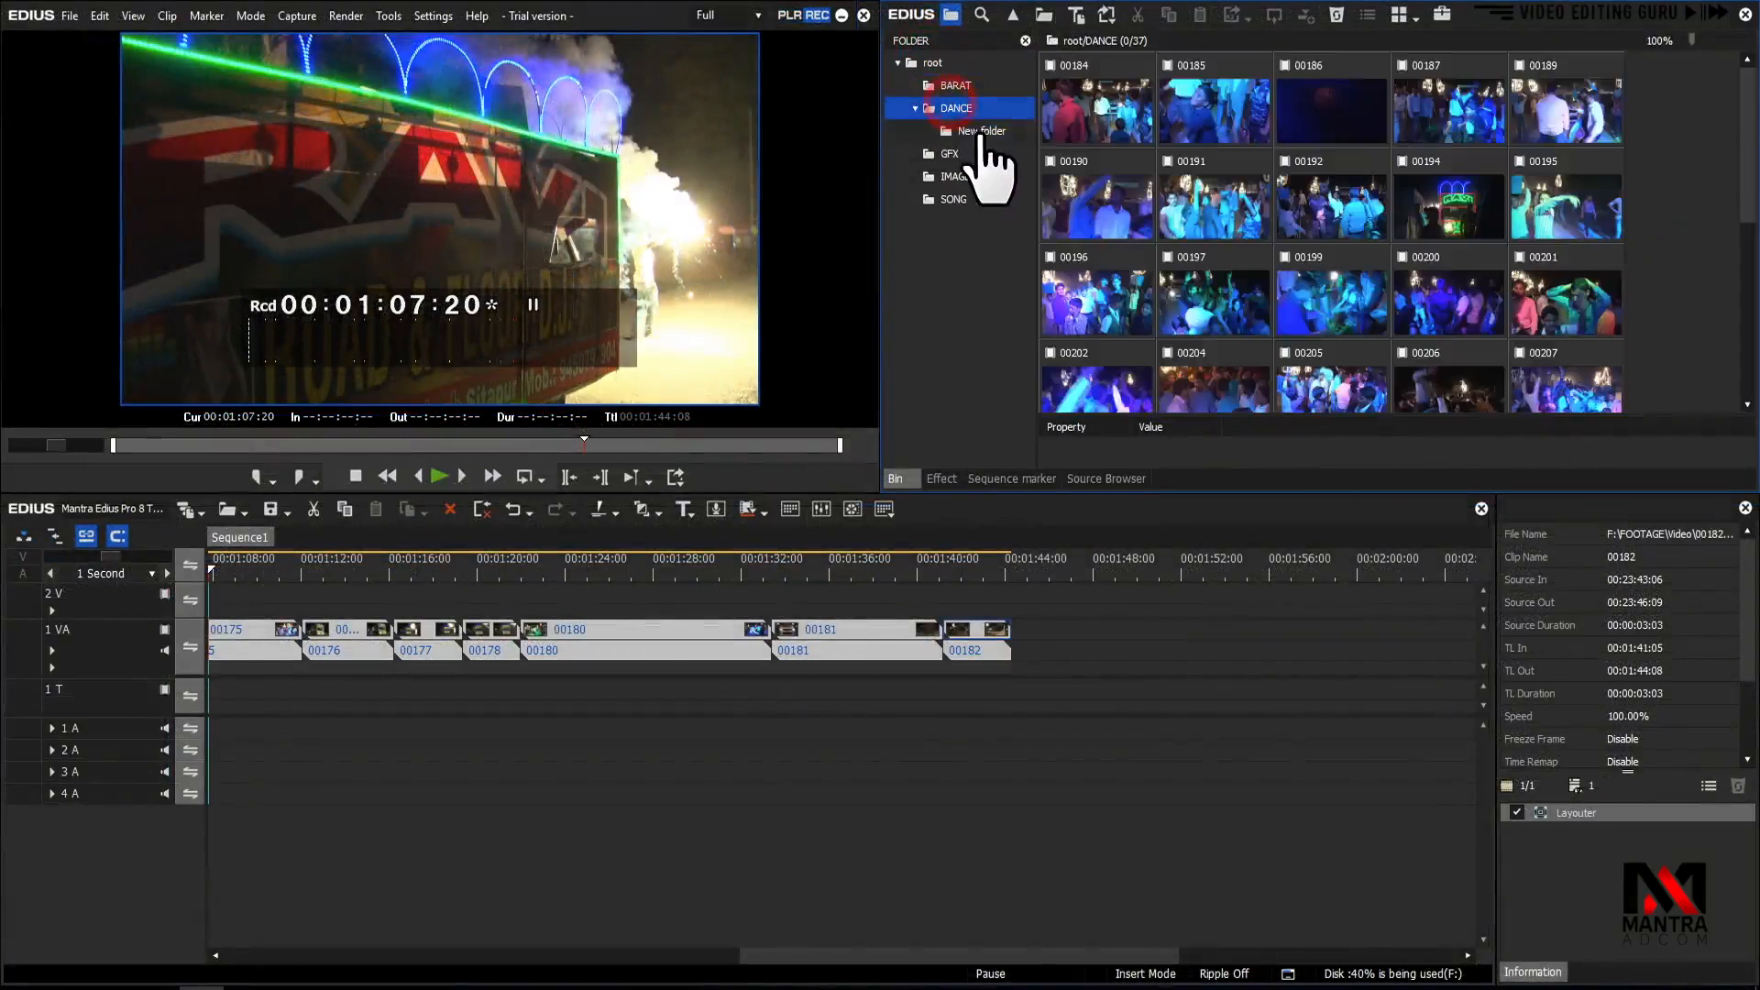
click(983, 130)
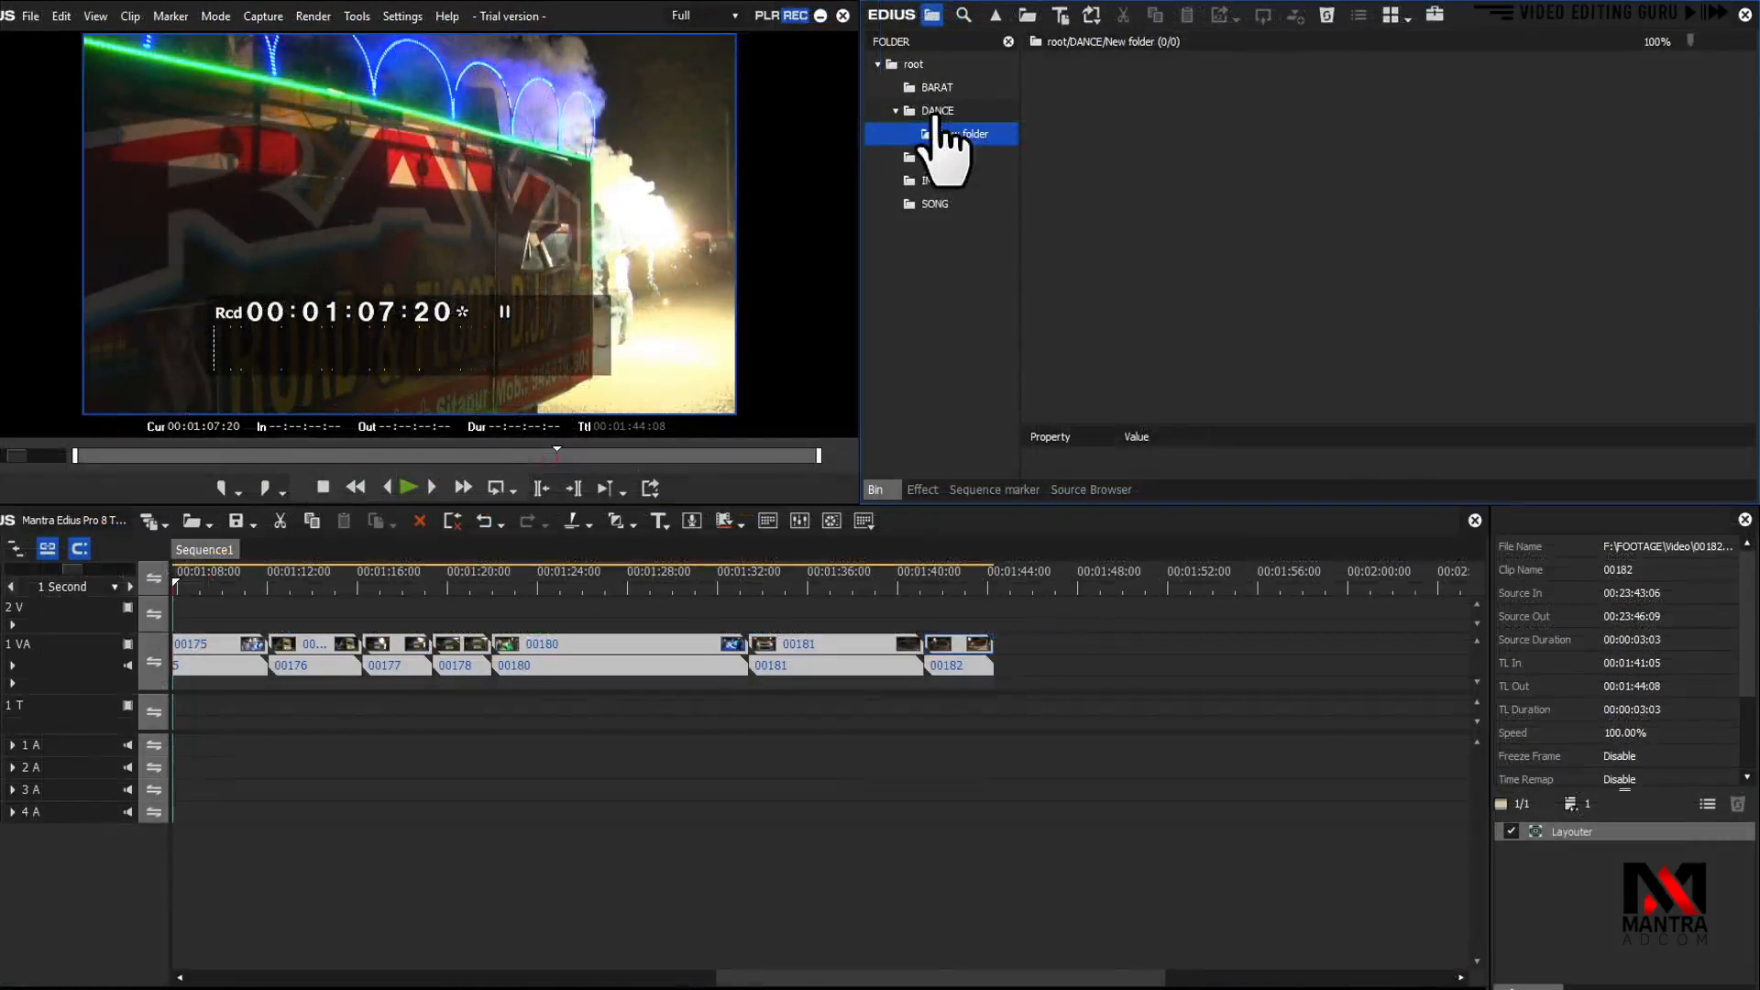
click(996, 19)
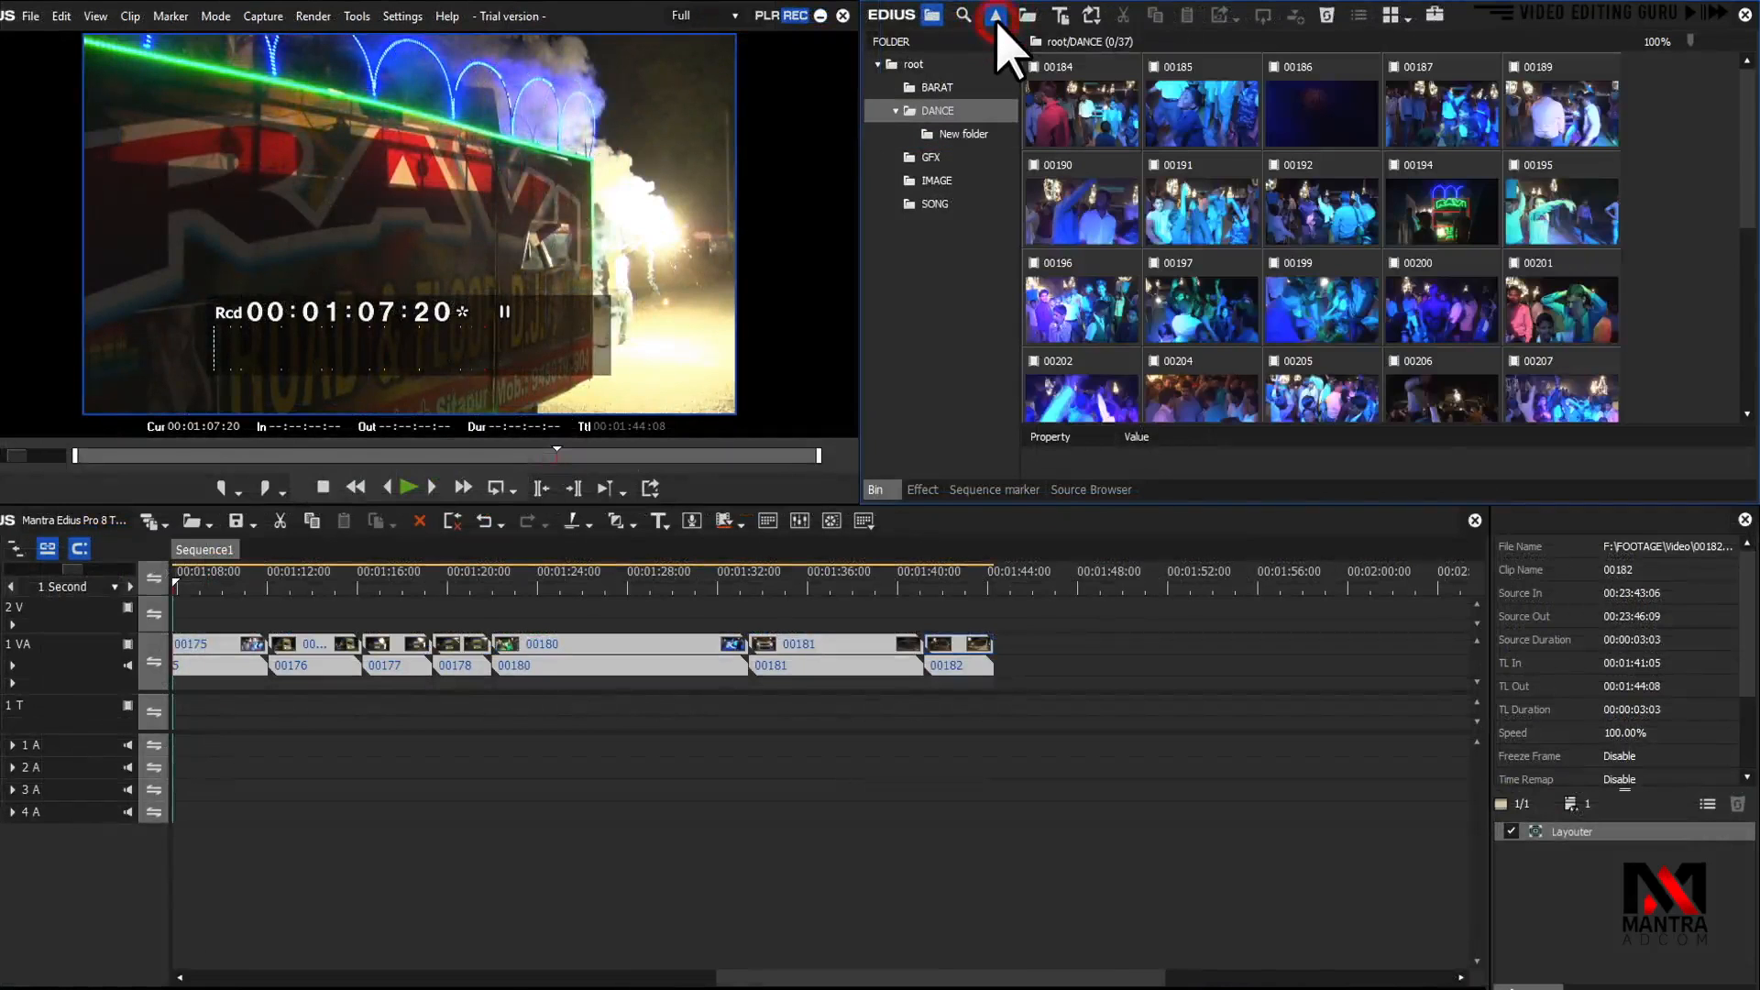
click(996, 20)
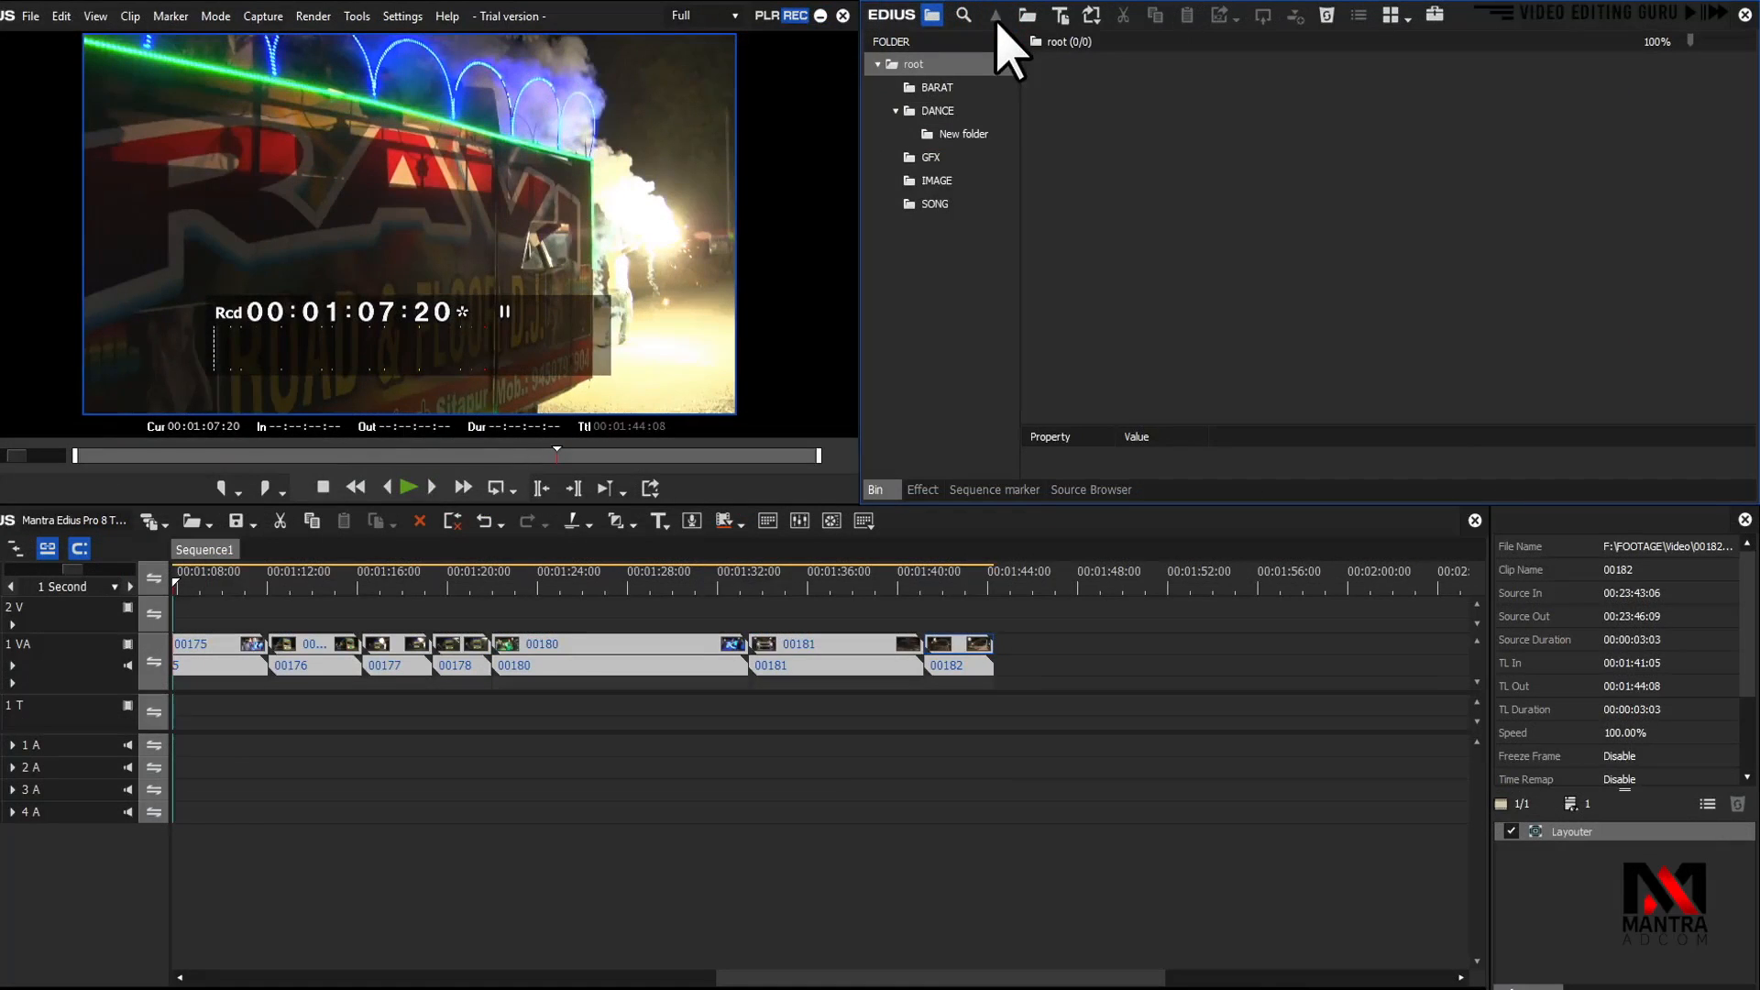
click(971, 134)
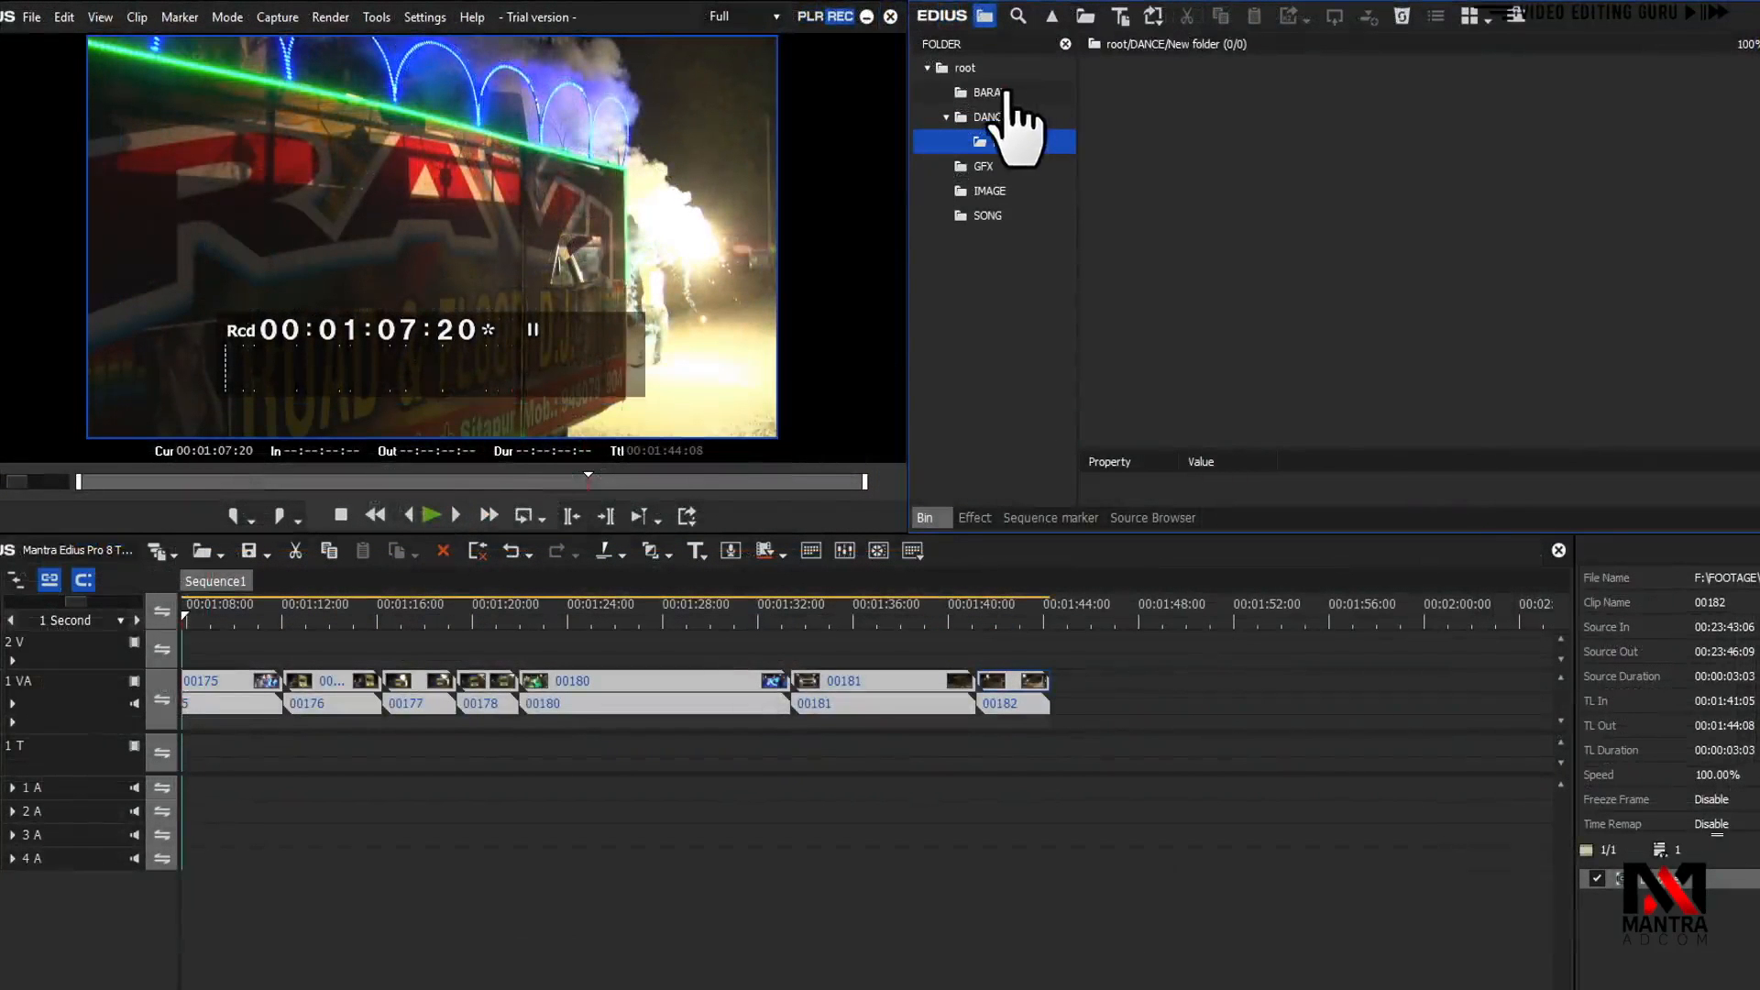
Open the BARAT folder and view the Color Matte settings for a new clip
click(1007, 93)
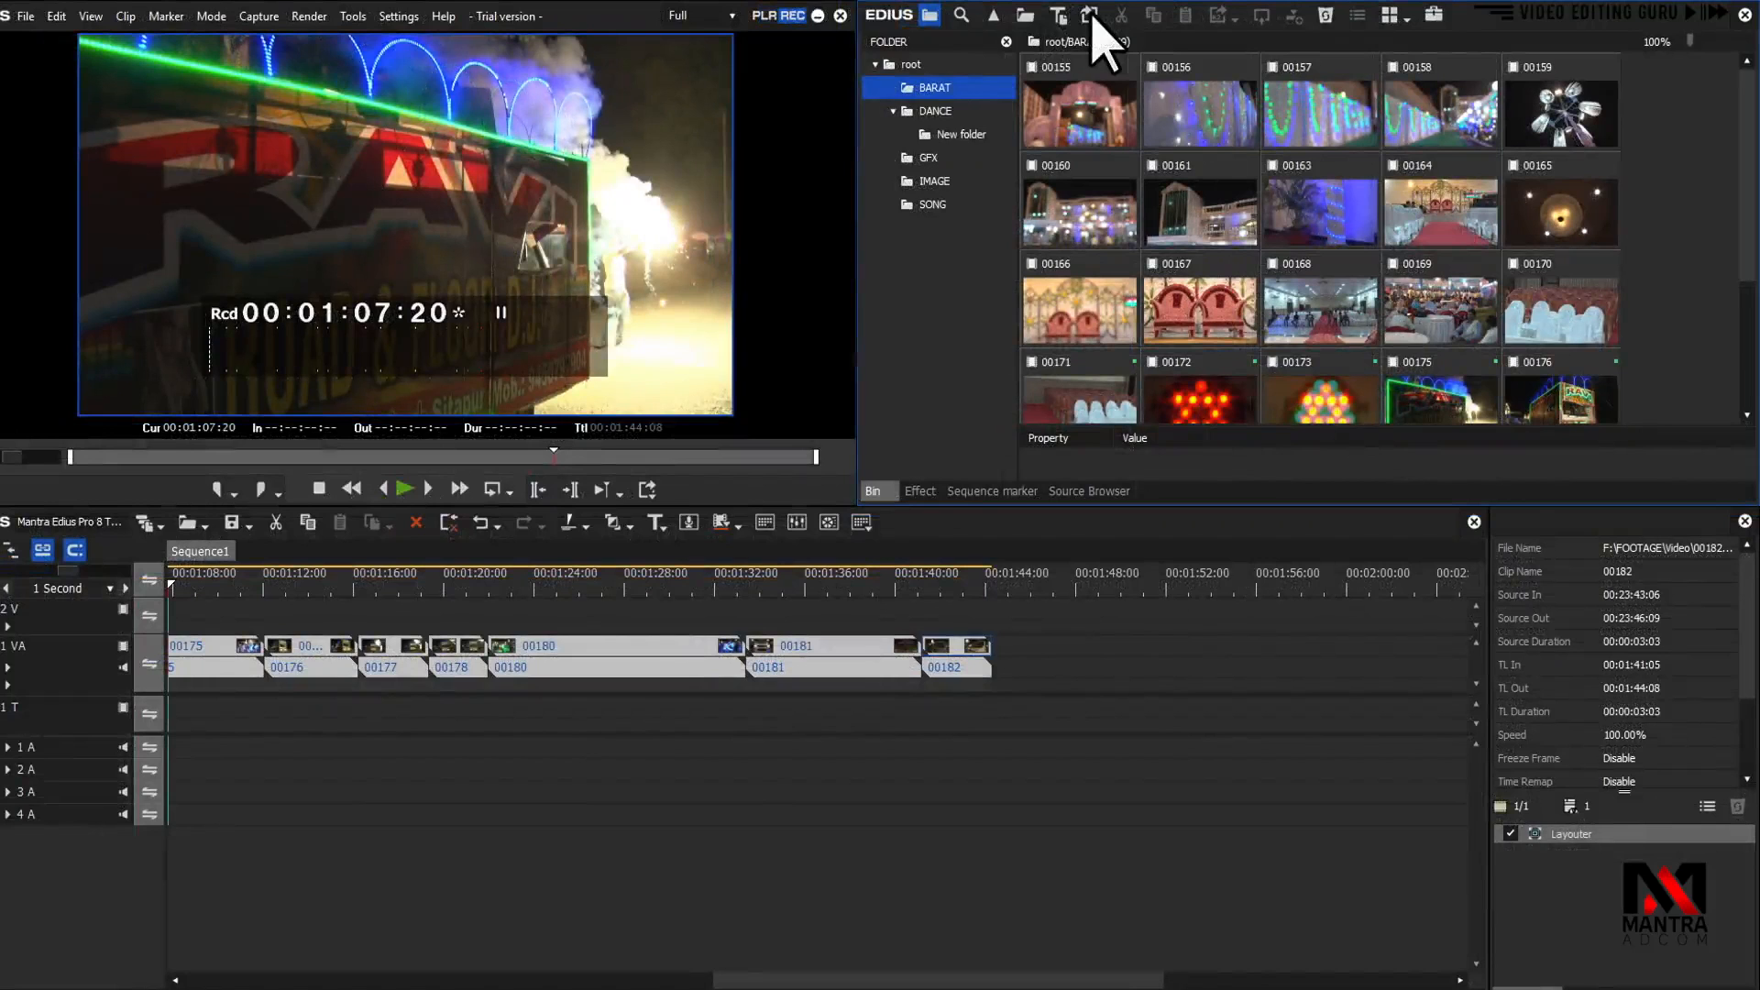
click(1091, 12)
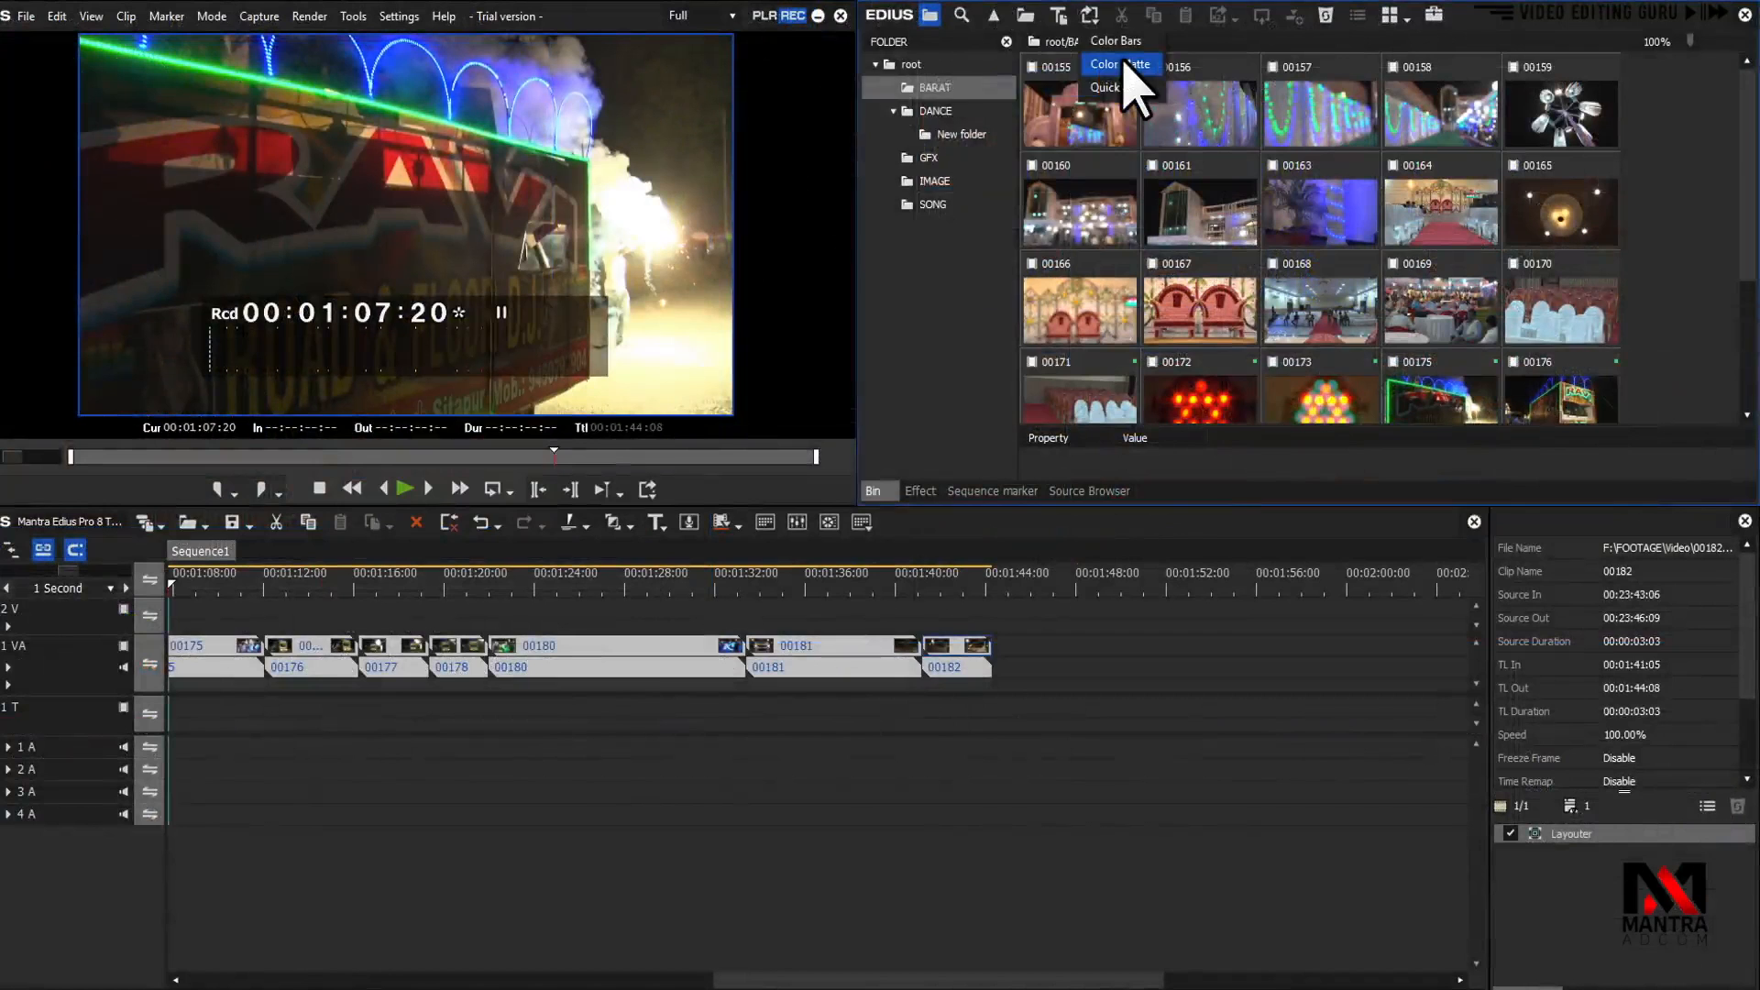
click(1126, 66)
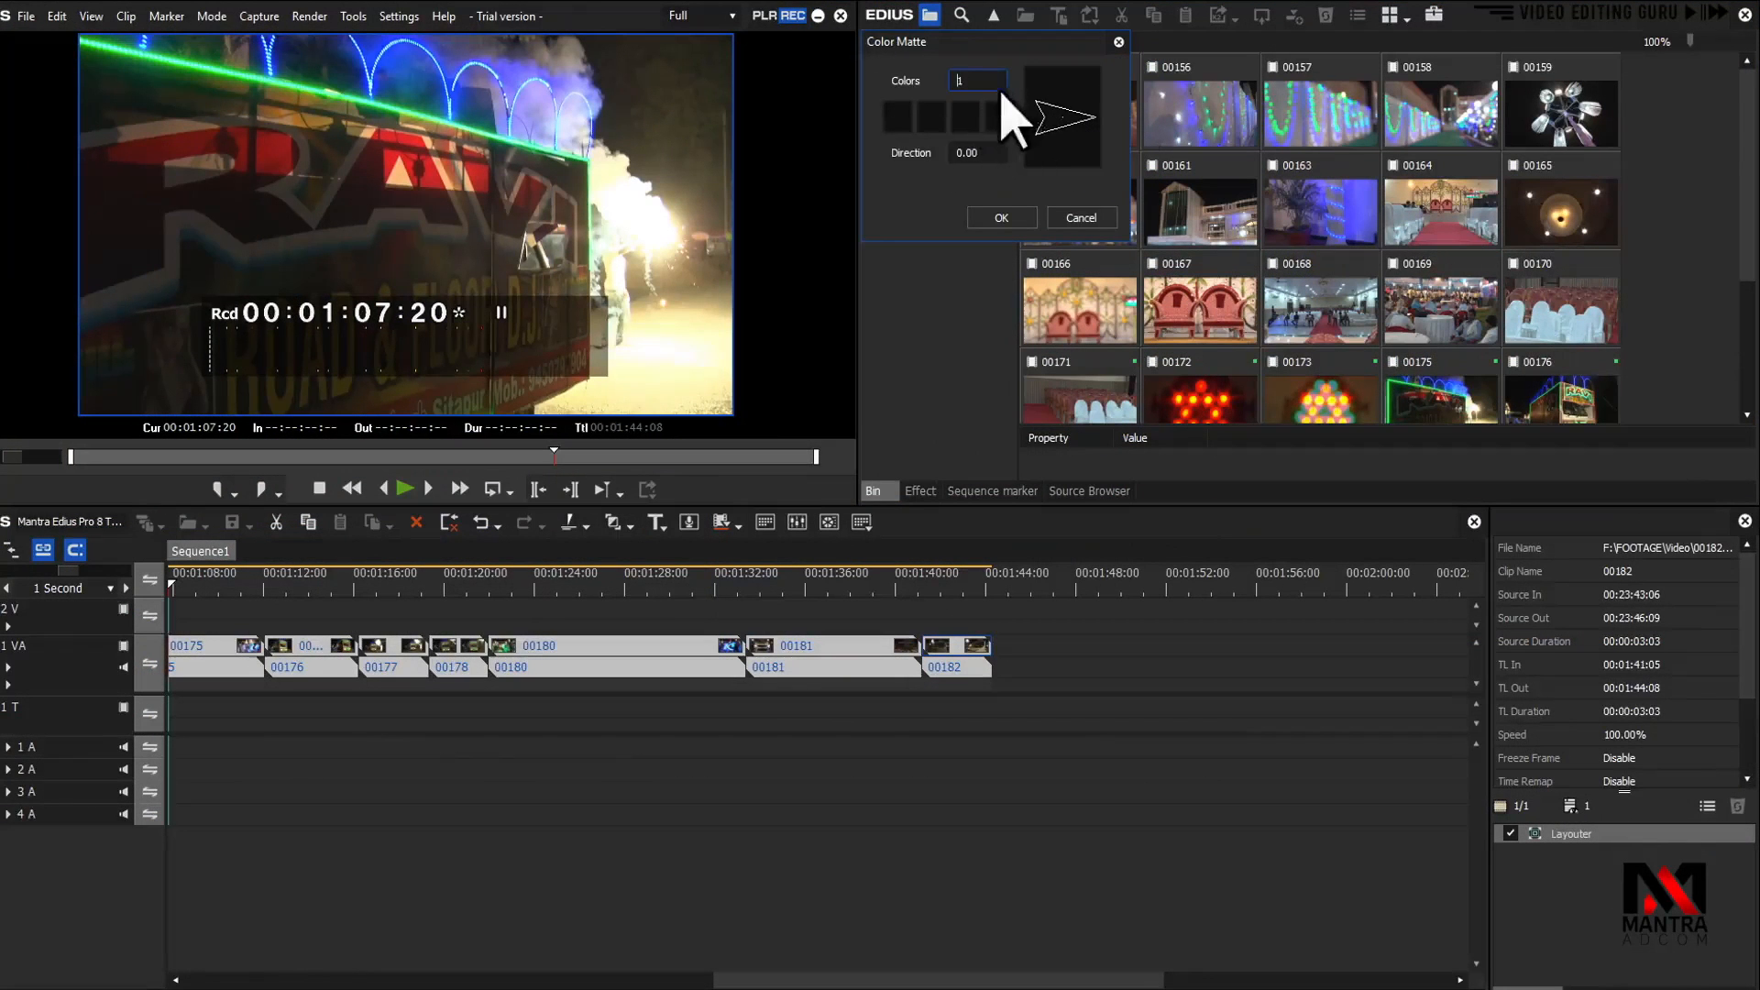
drag(974, 41, 949, 108)
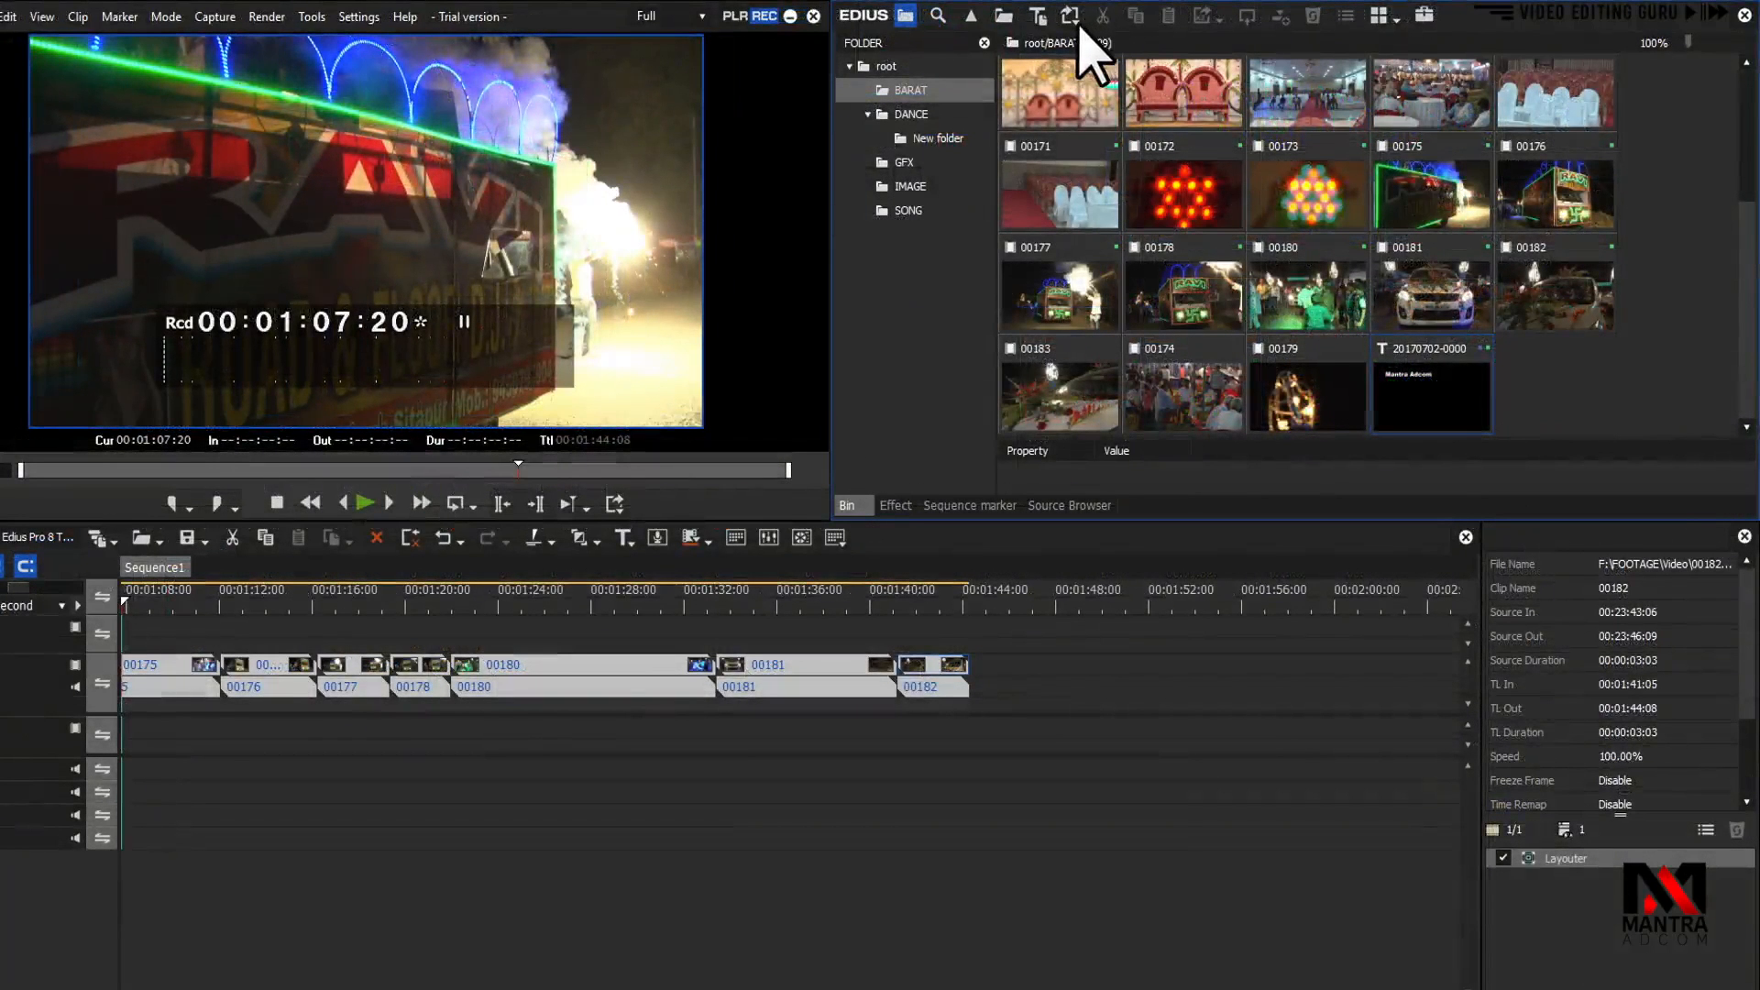
Select clip 00167 and clip 00181 in turn in the BARAT folder
click(1101, 59)
scroll(1103, 61, up, 1)
click(1145, 117)
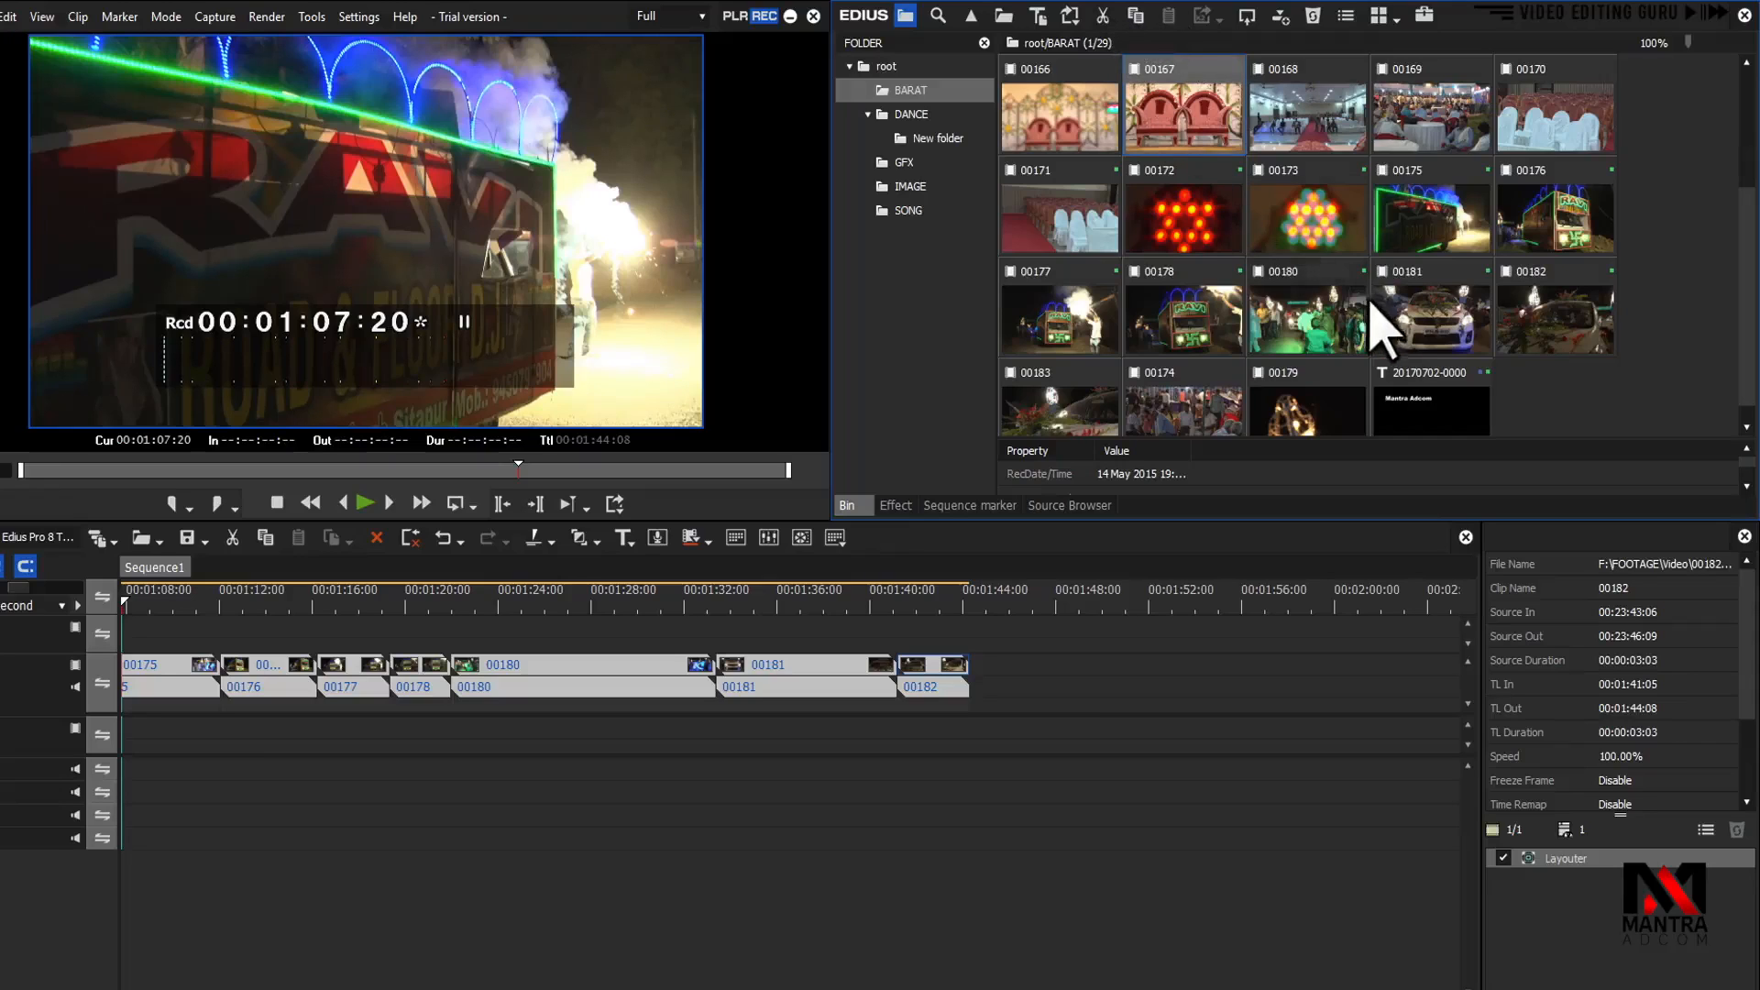
click(1415, 323)
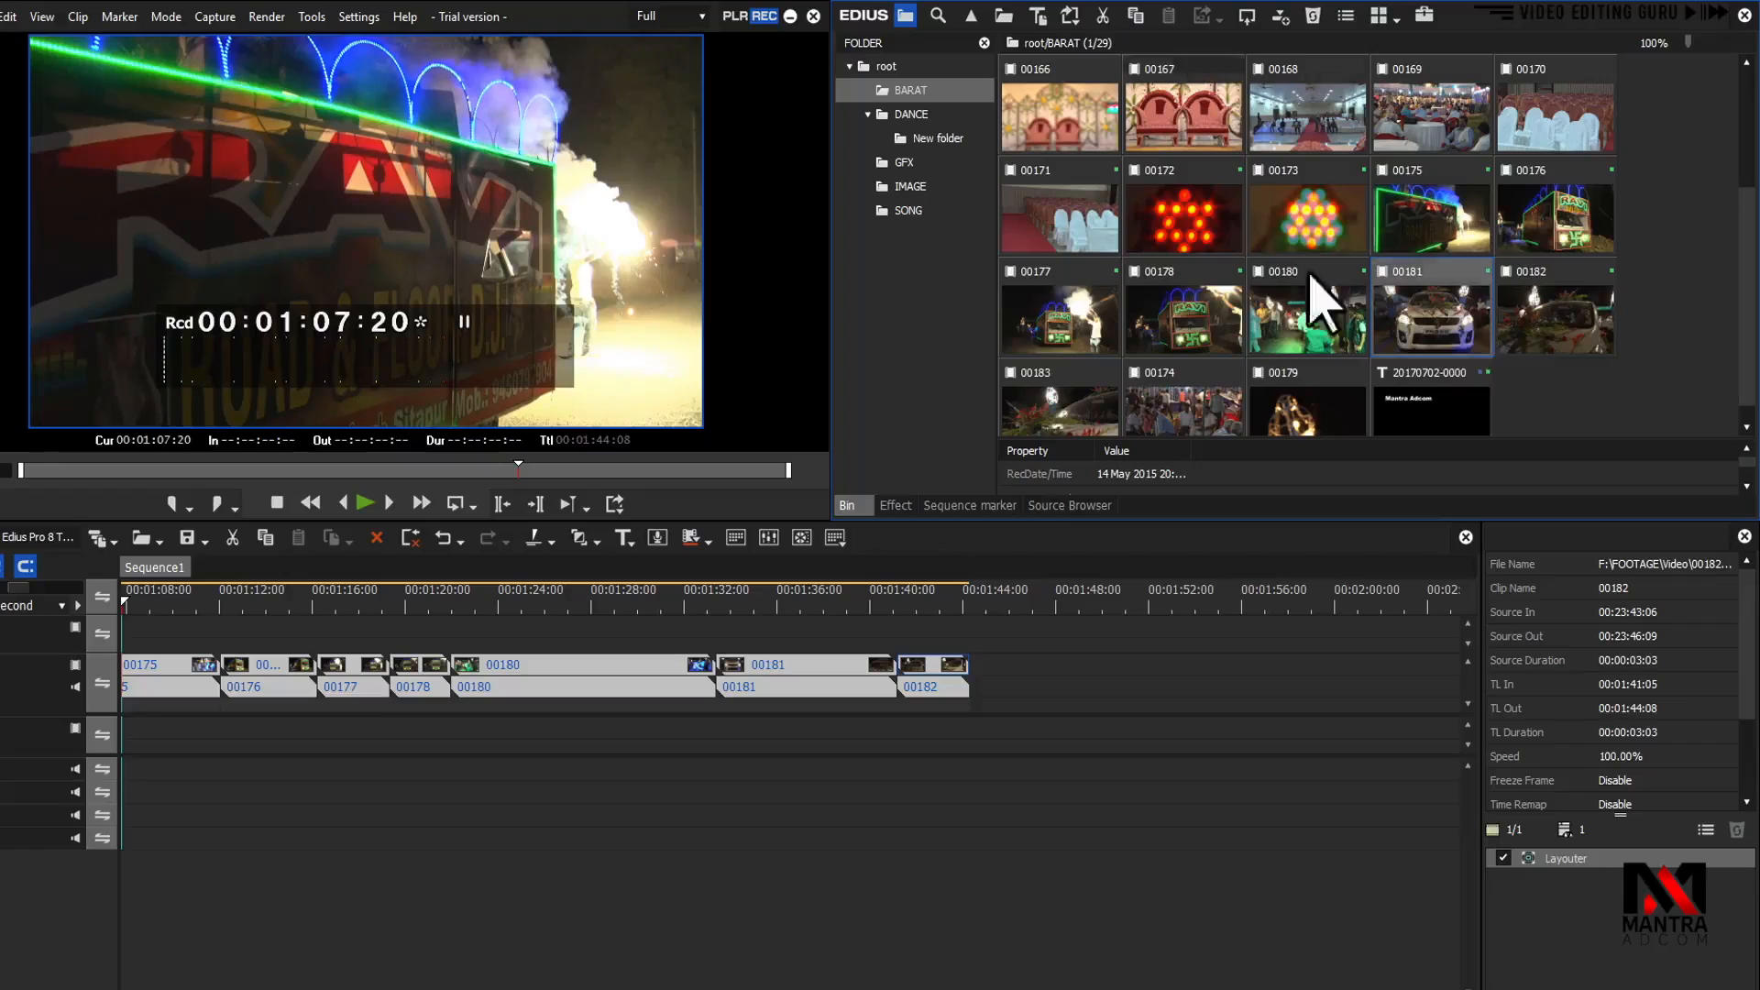
click(1445, 323)
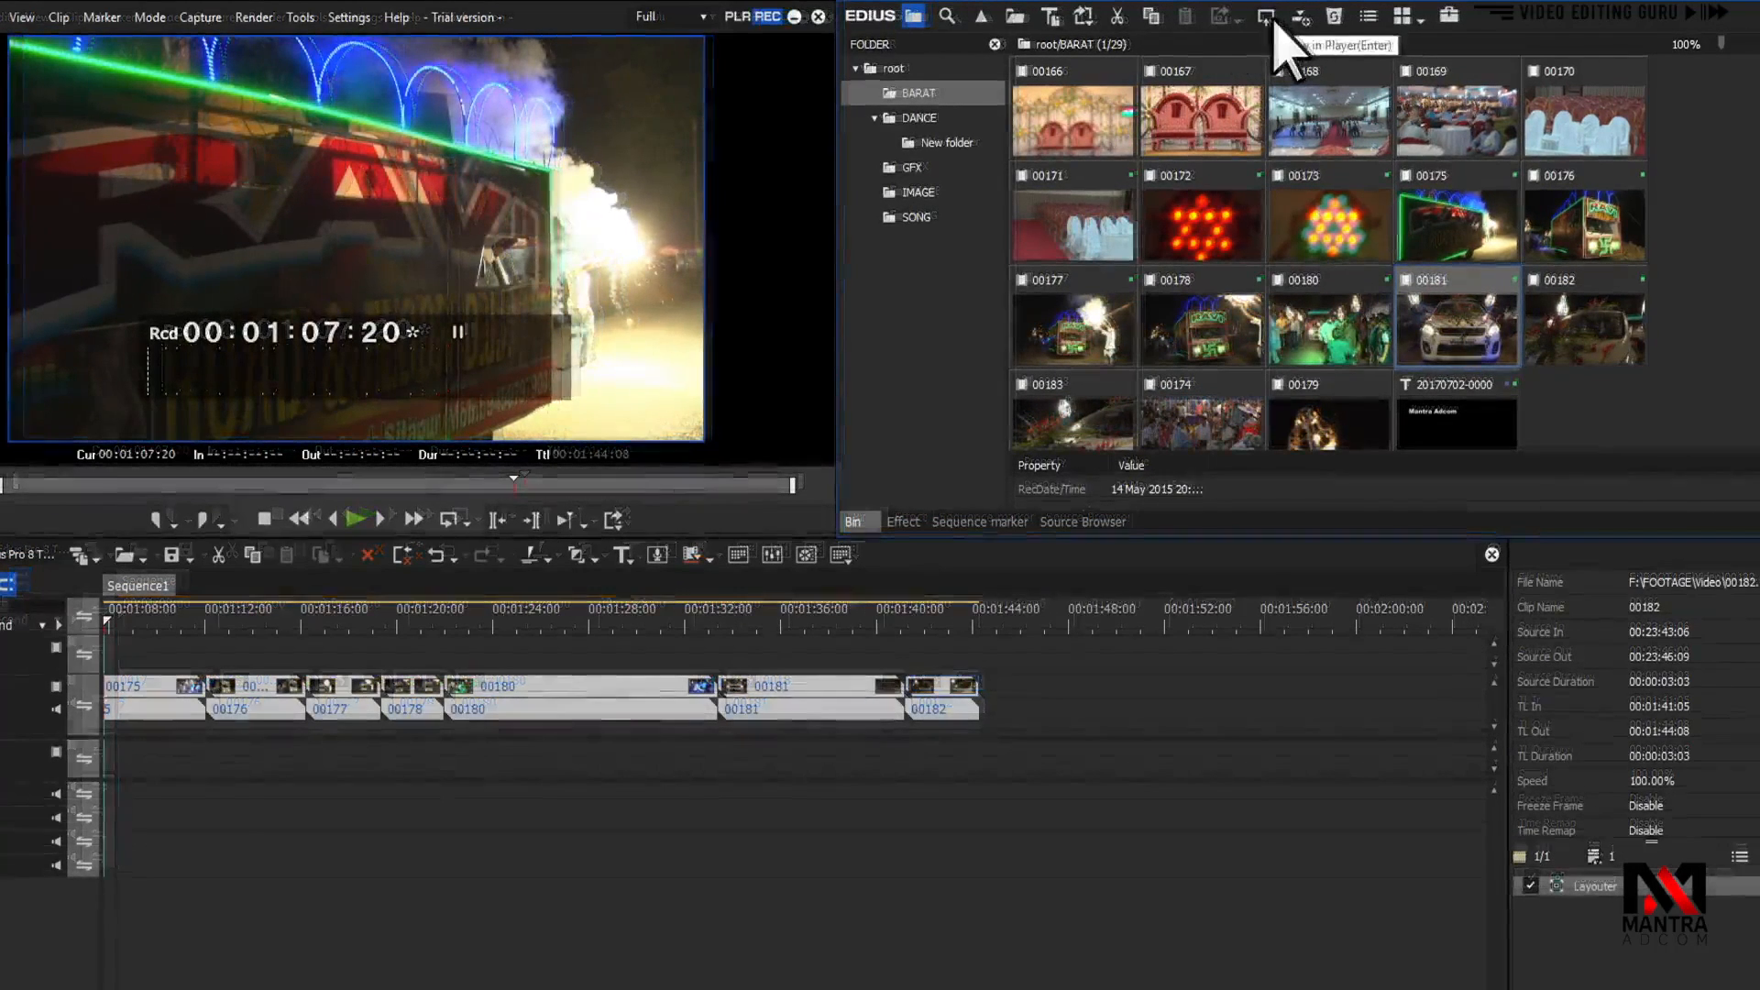
Show clip 00175 from the BARAT folder in the player
click(1311, 243)
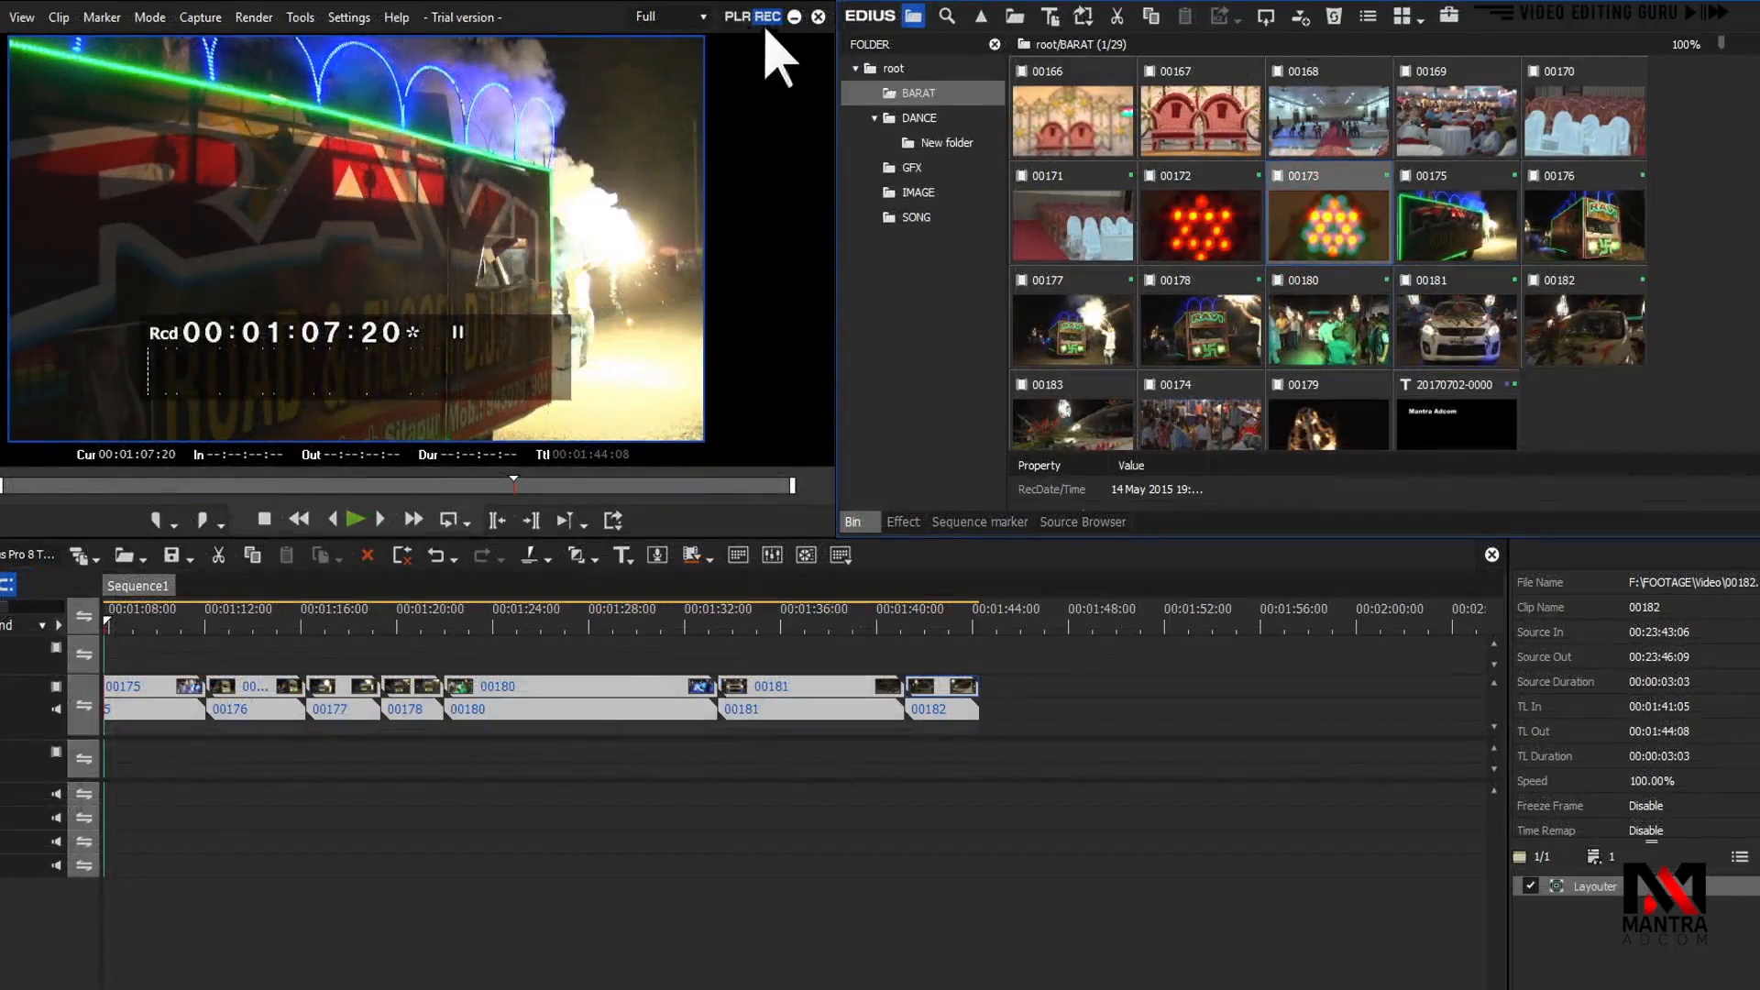
click(1444, 213)
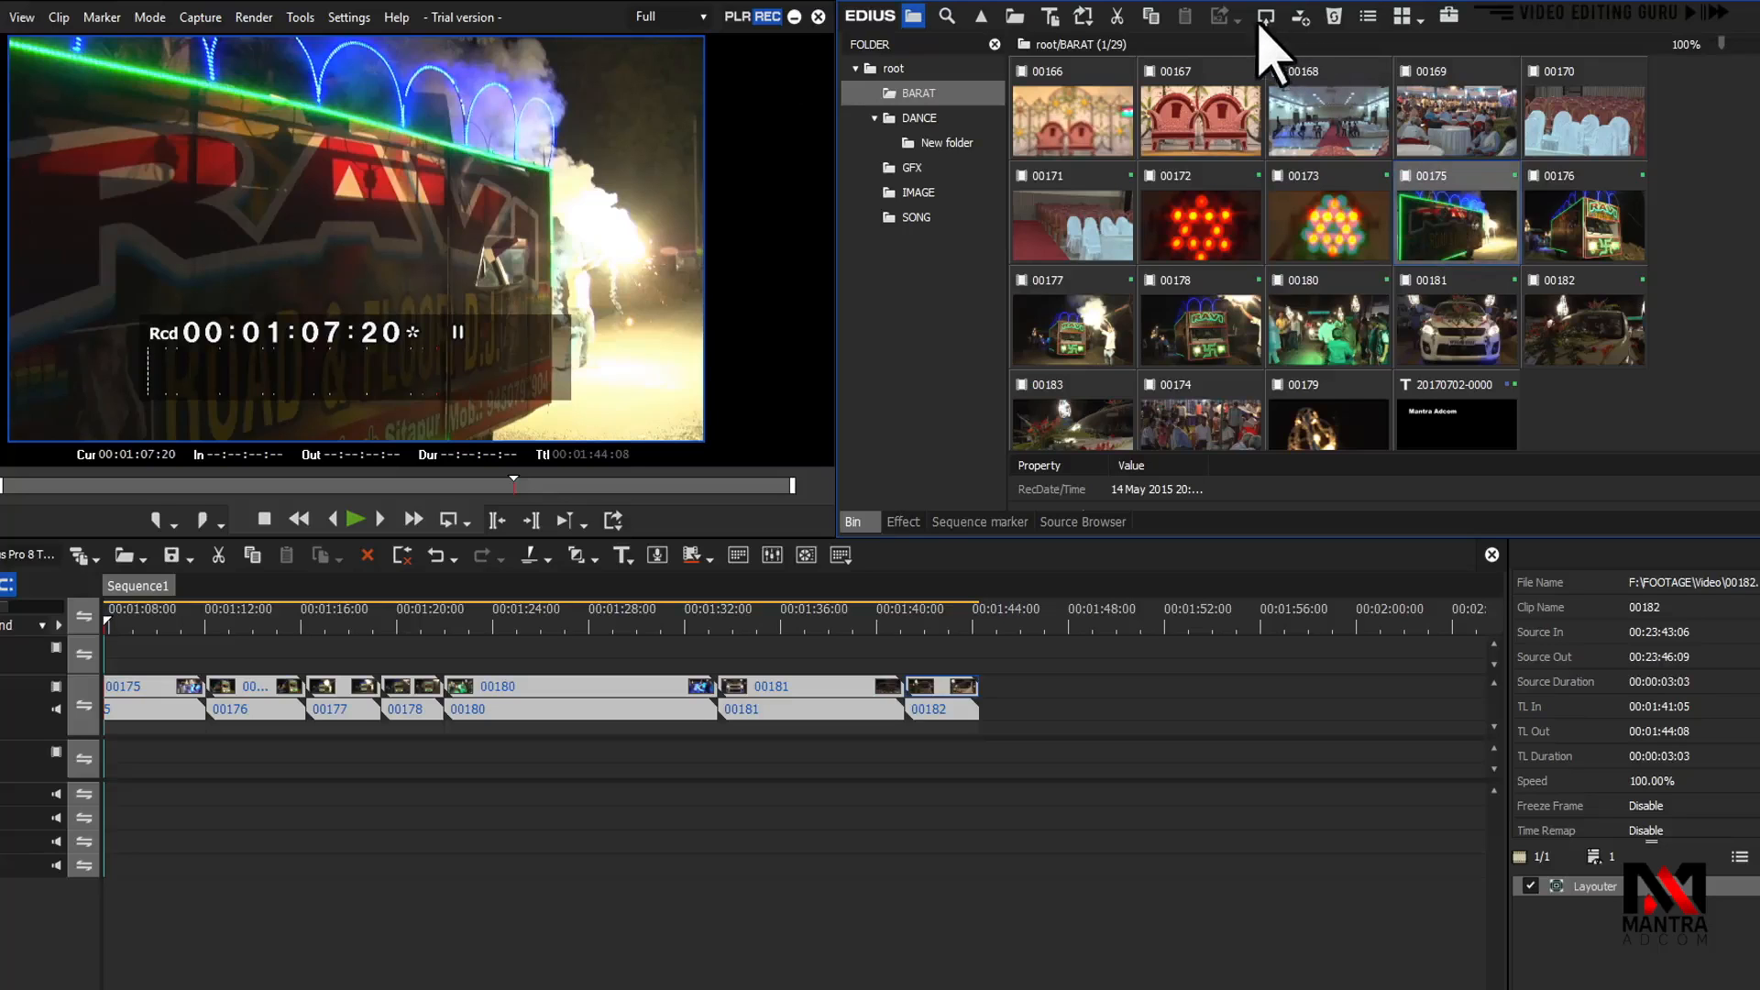
click(1266, 16)
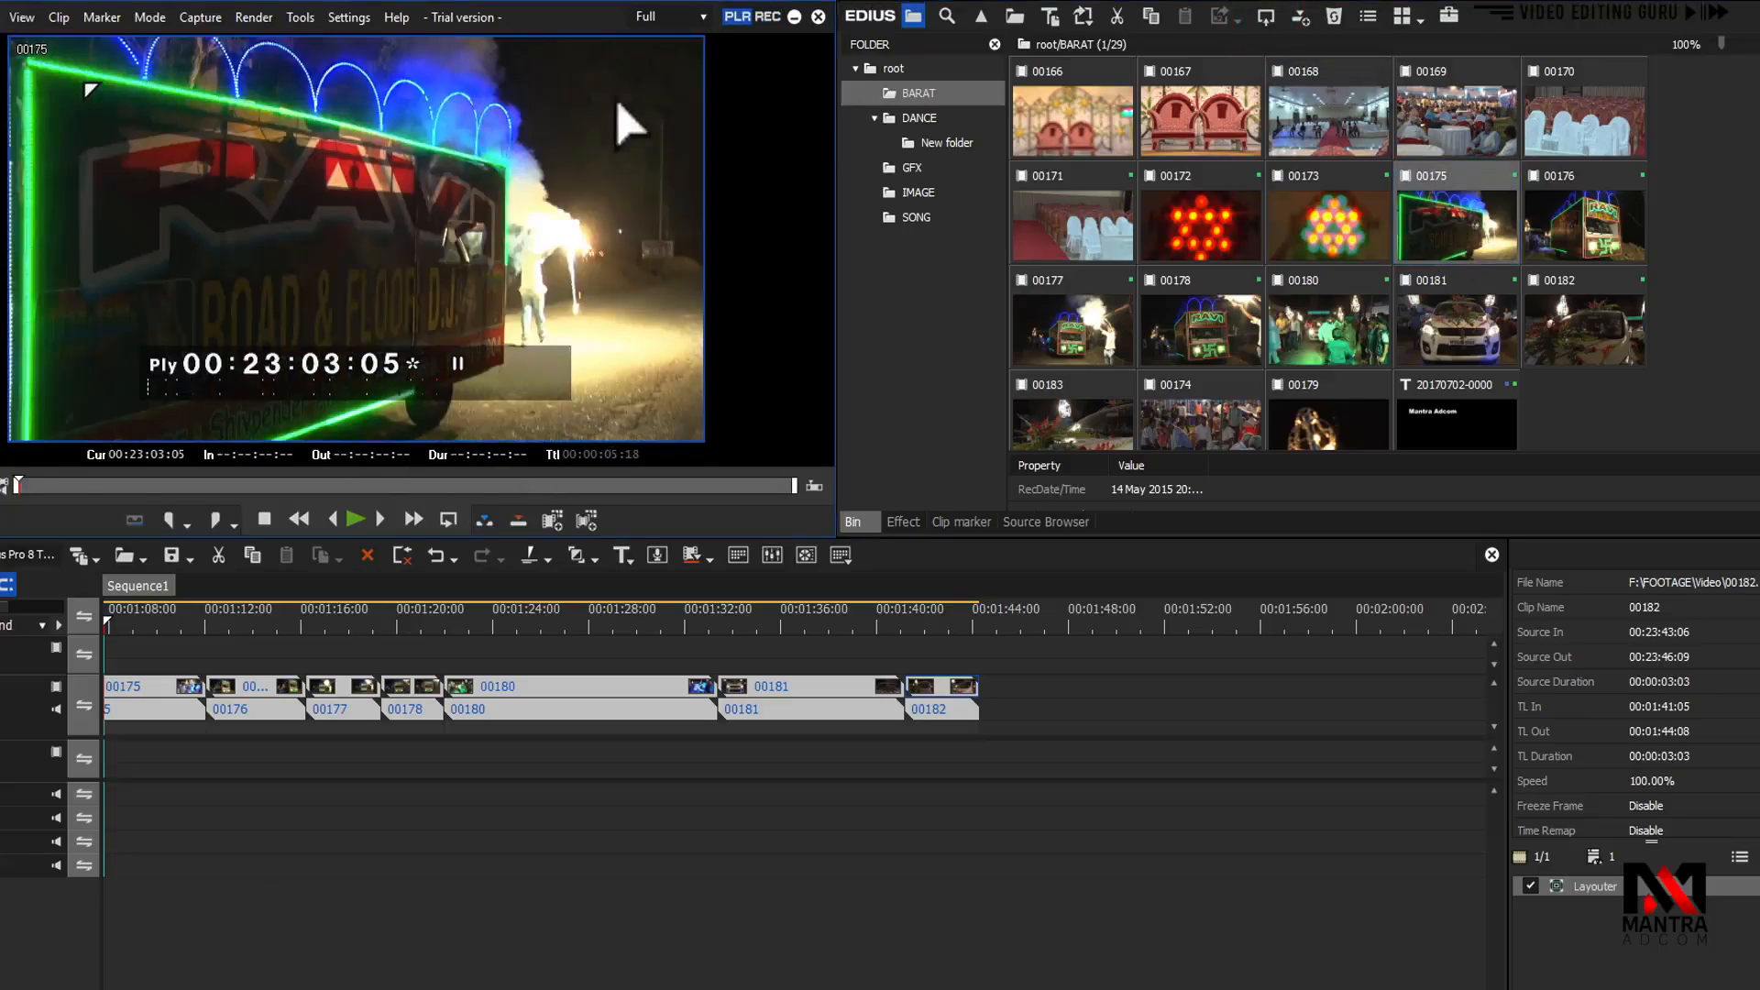
Preview clips 00172, 00180 and 00181 one after another in the player
click(1235, 225)
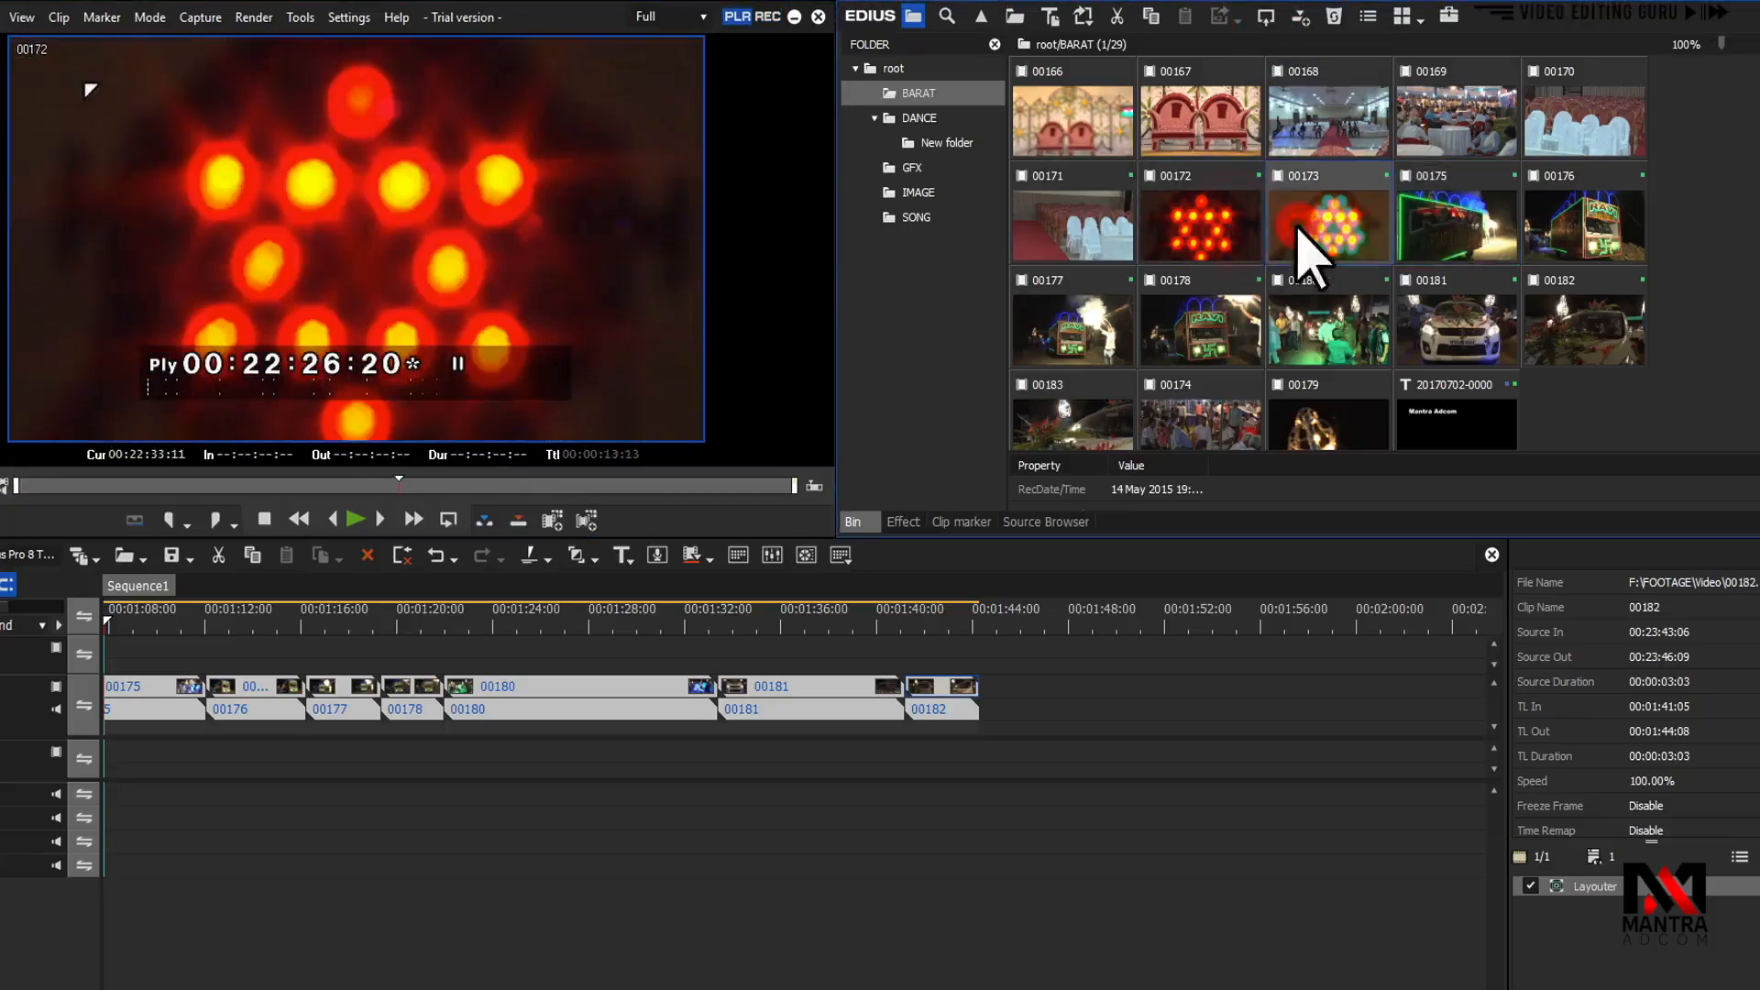
click(1309, 240)
click(1305, 280)
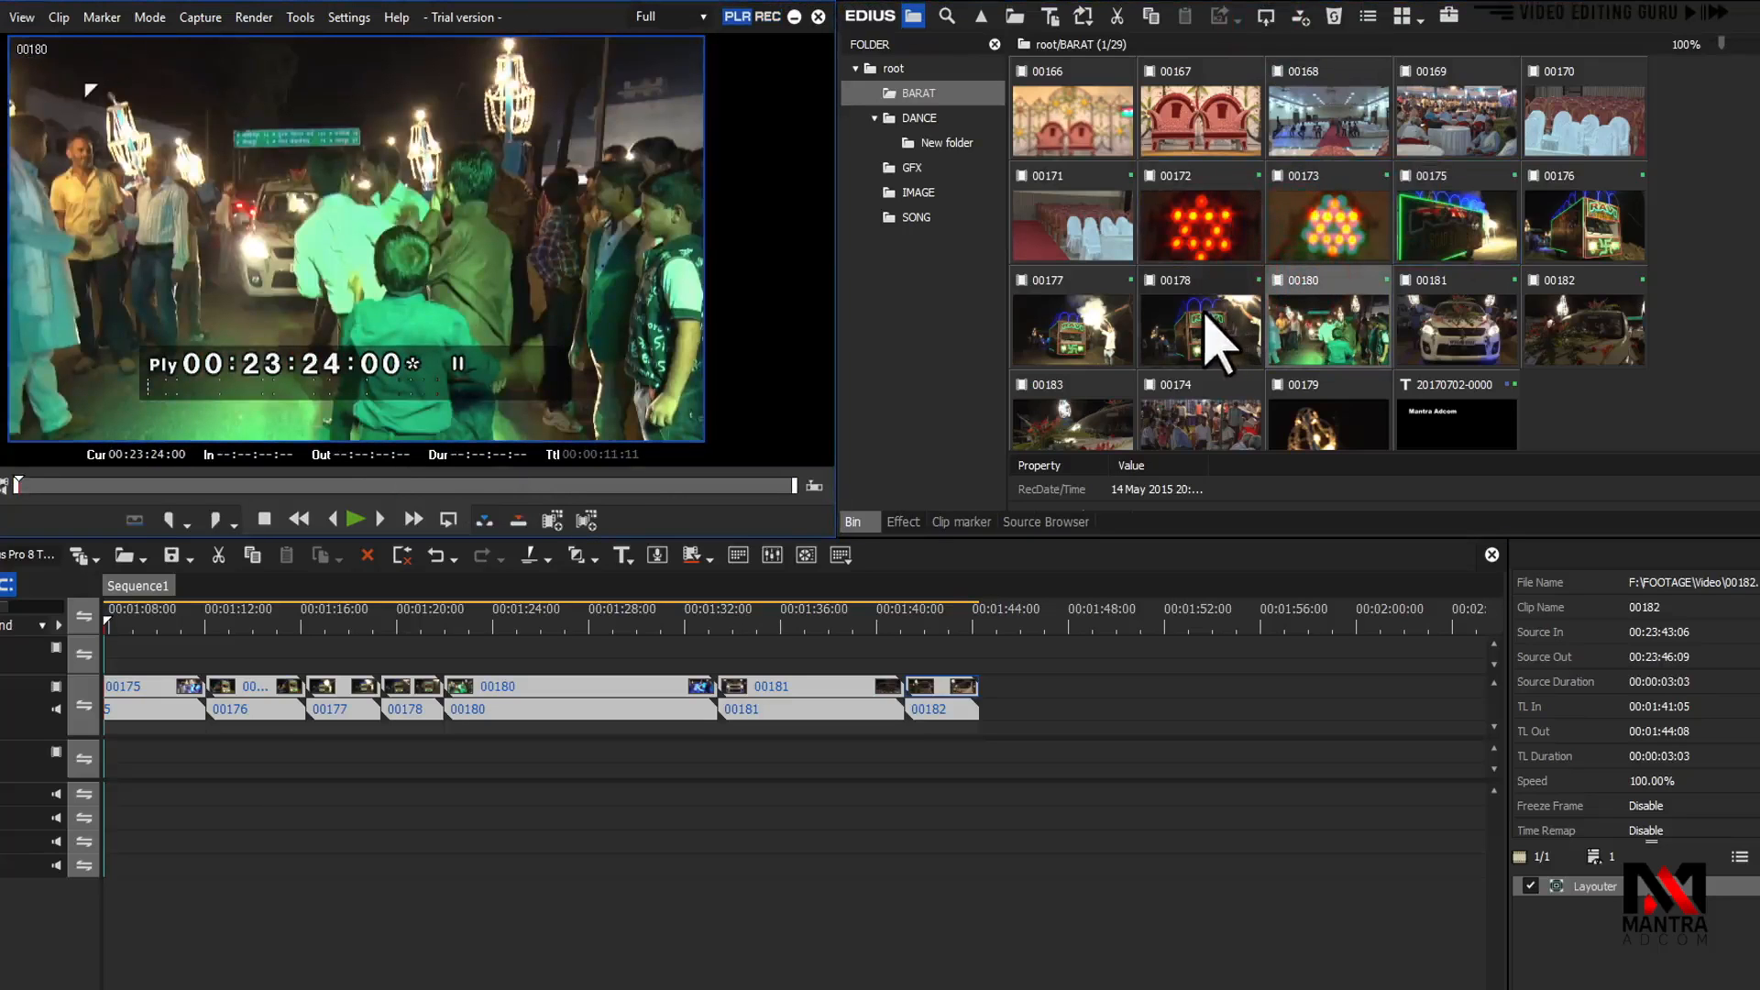
click(1488, 310)
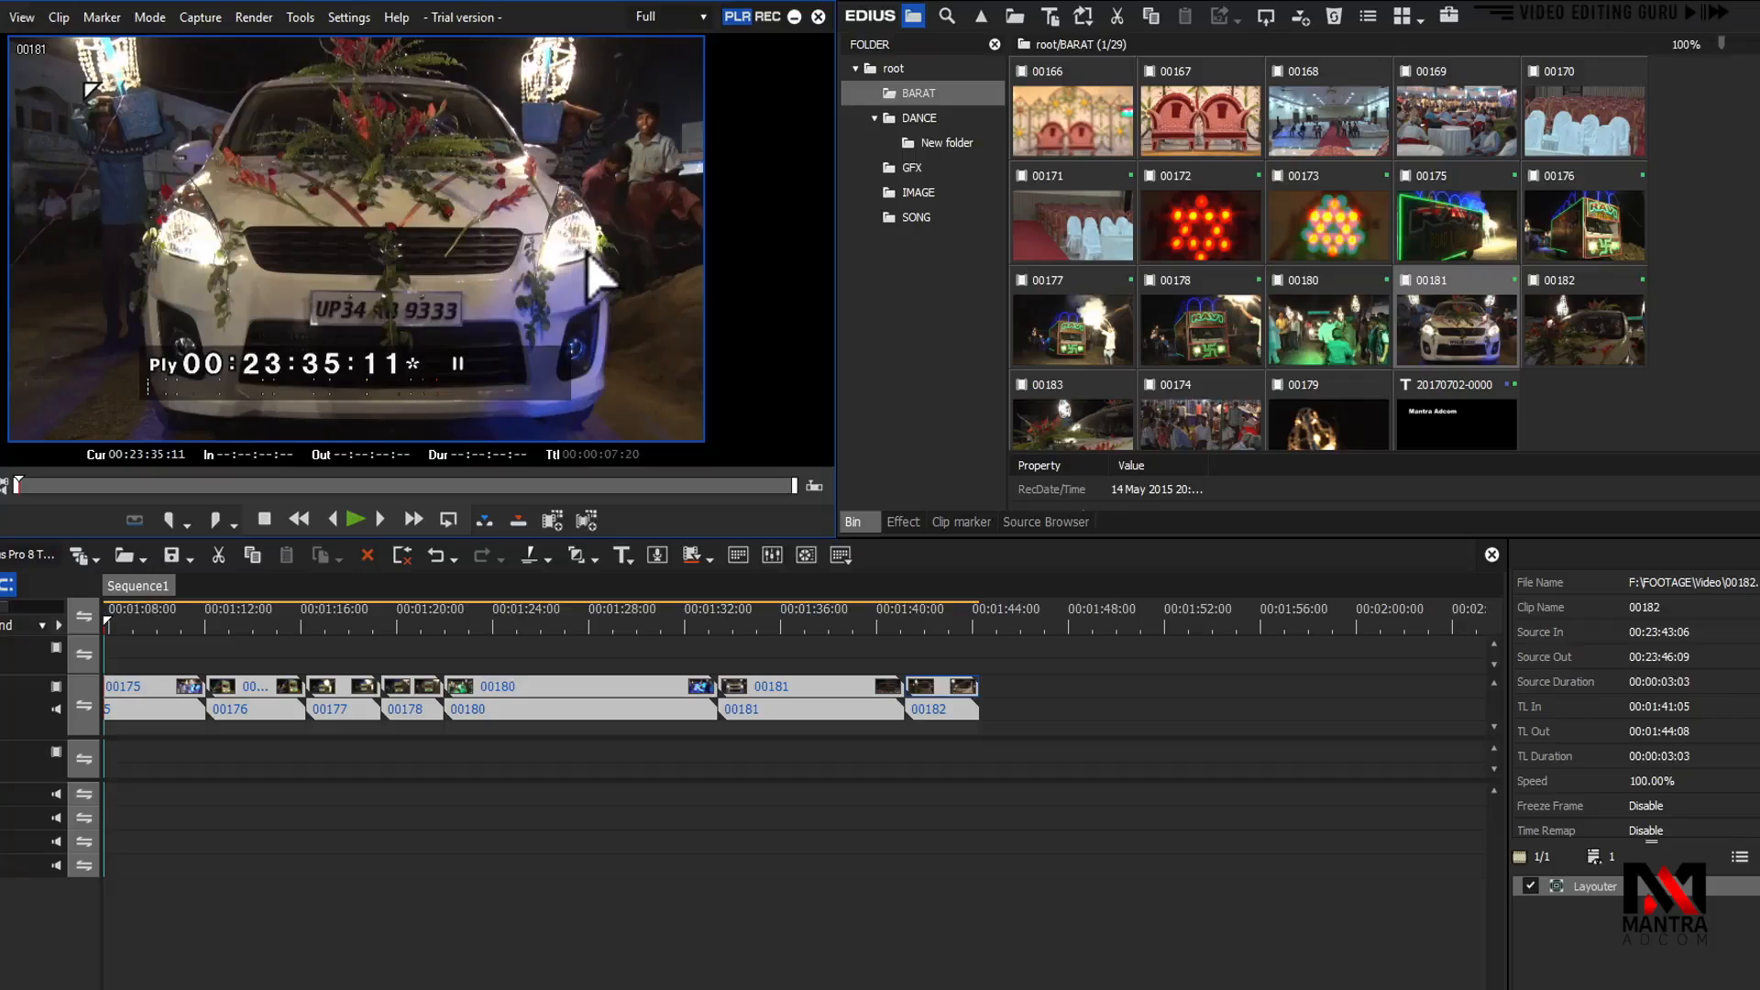
Show clip 00168 from the BARAT folder in the player
click(1297, 167)
click(1325, 101)
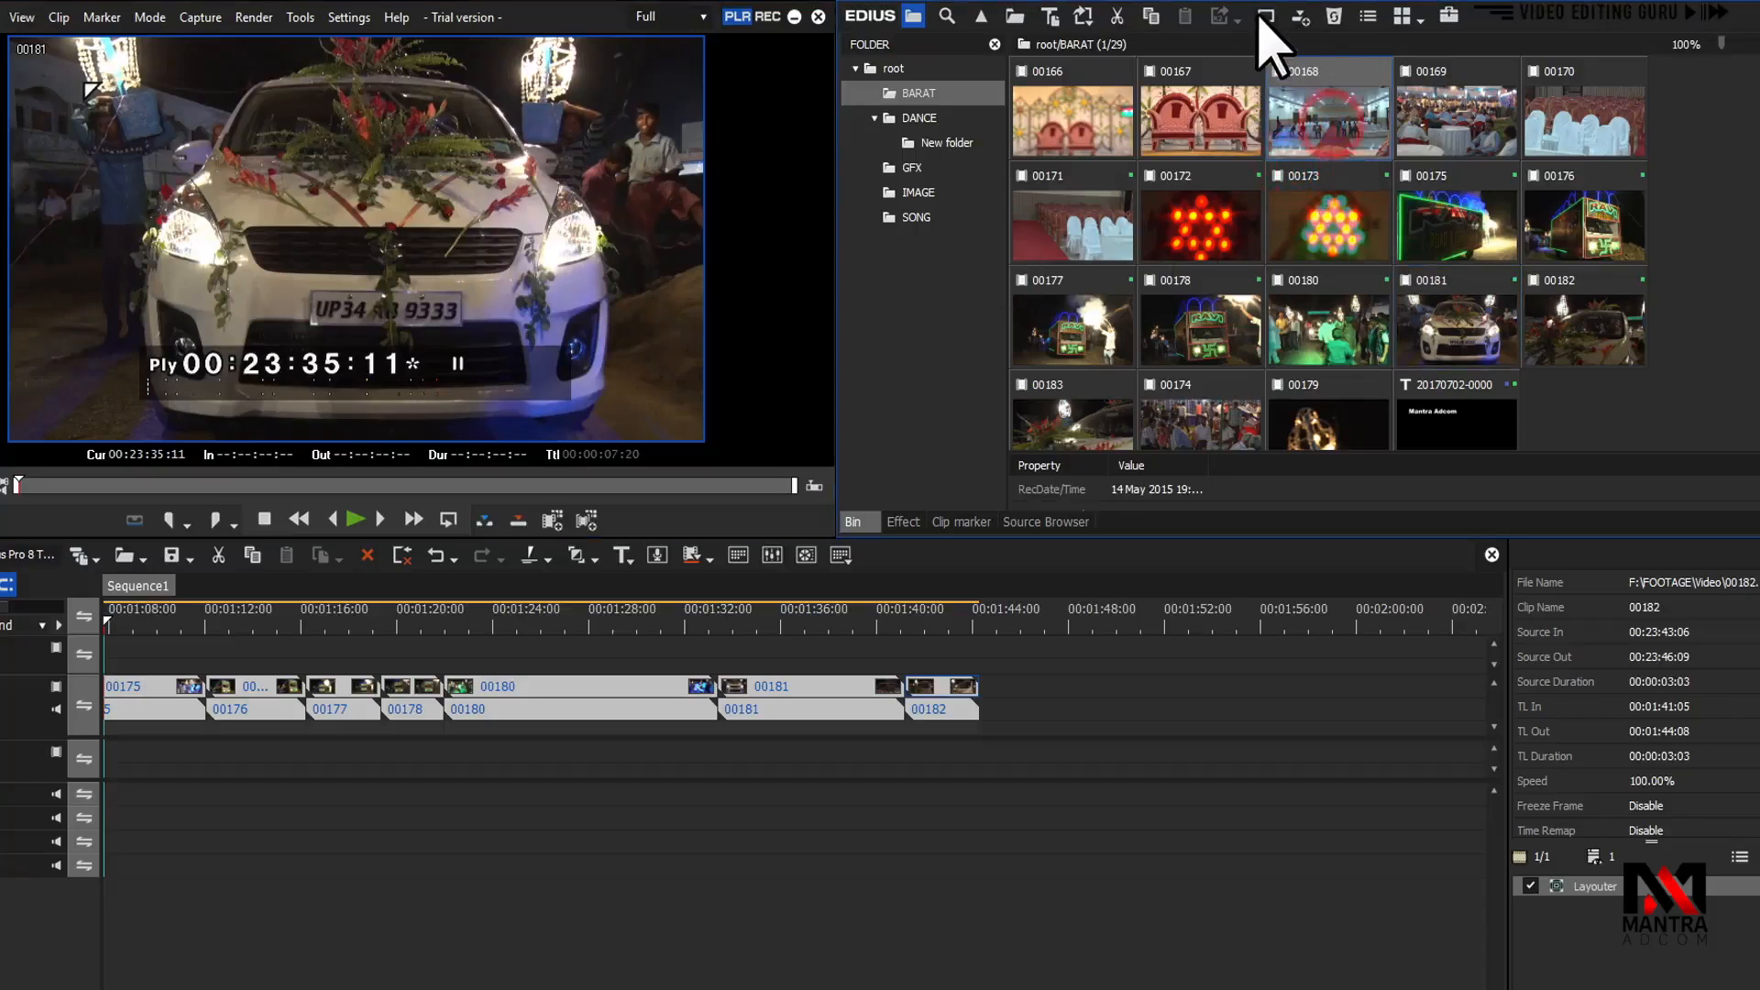
click(1266, 16)
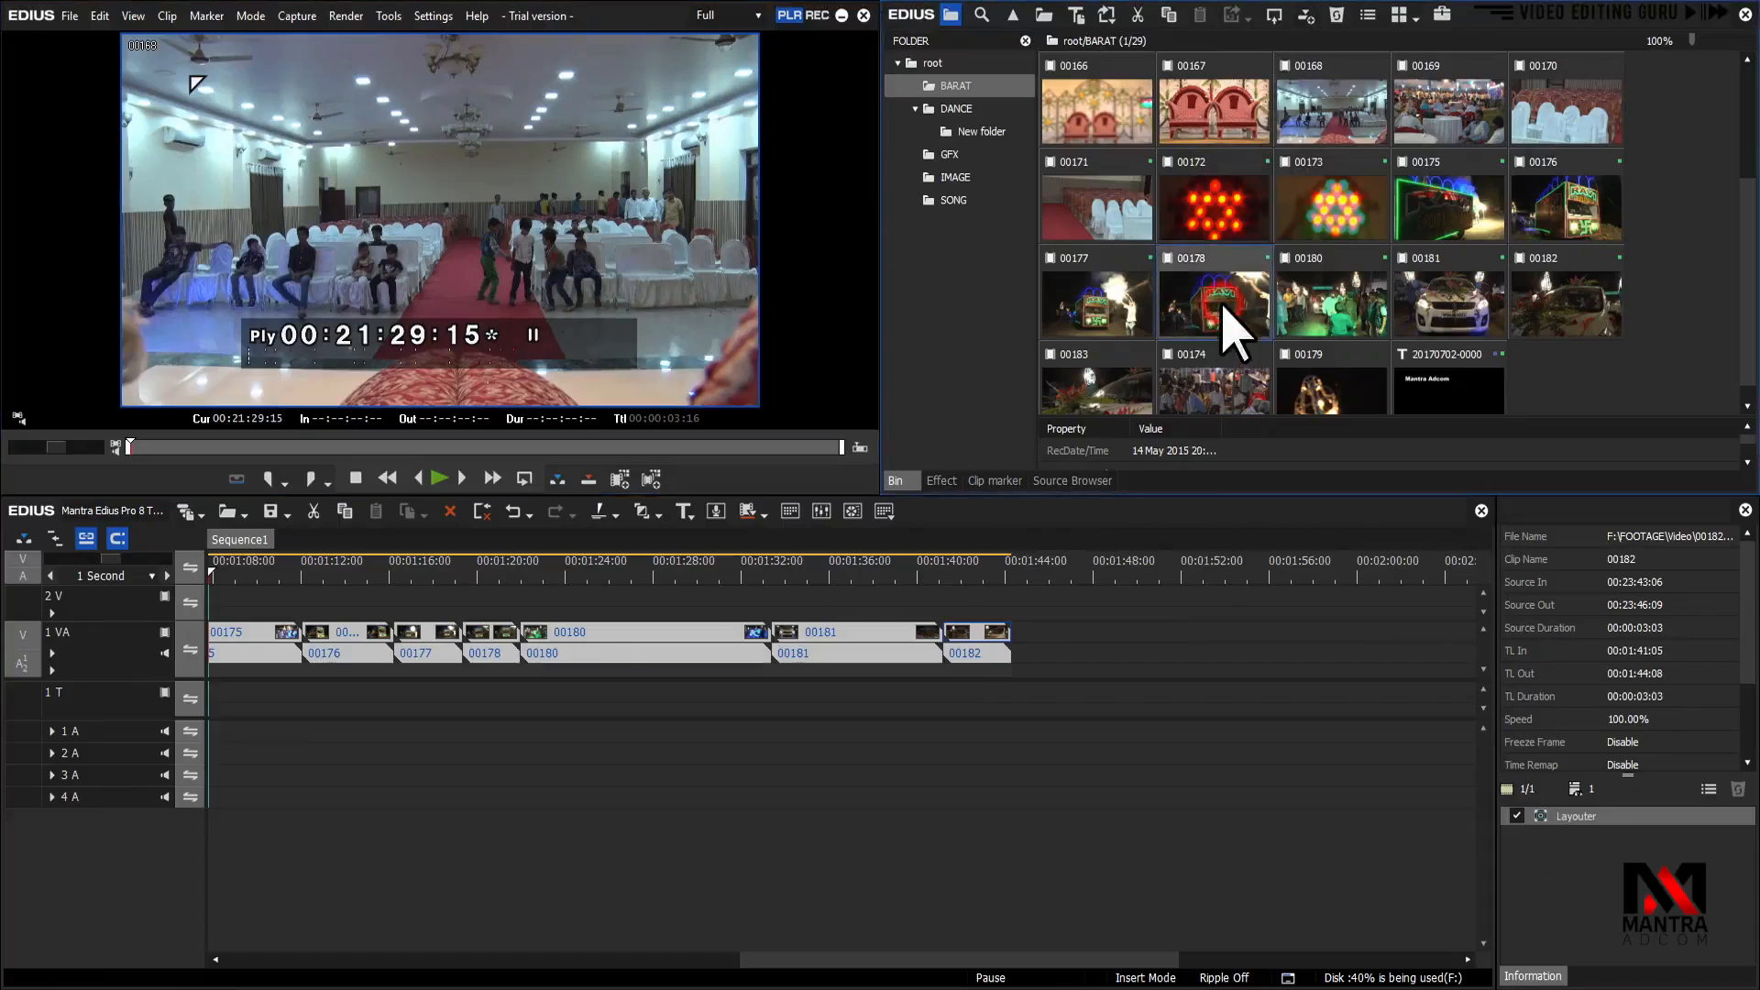
Place the playhead at 00:01:47:09, past the last clip, and add clip 00180 from the BARAT folder to the timeline there
click(1220, 316)
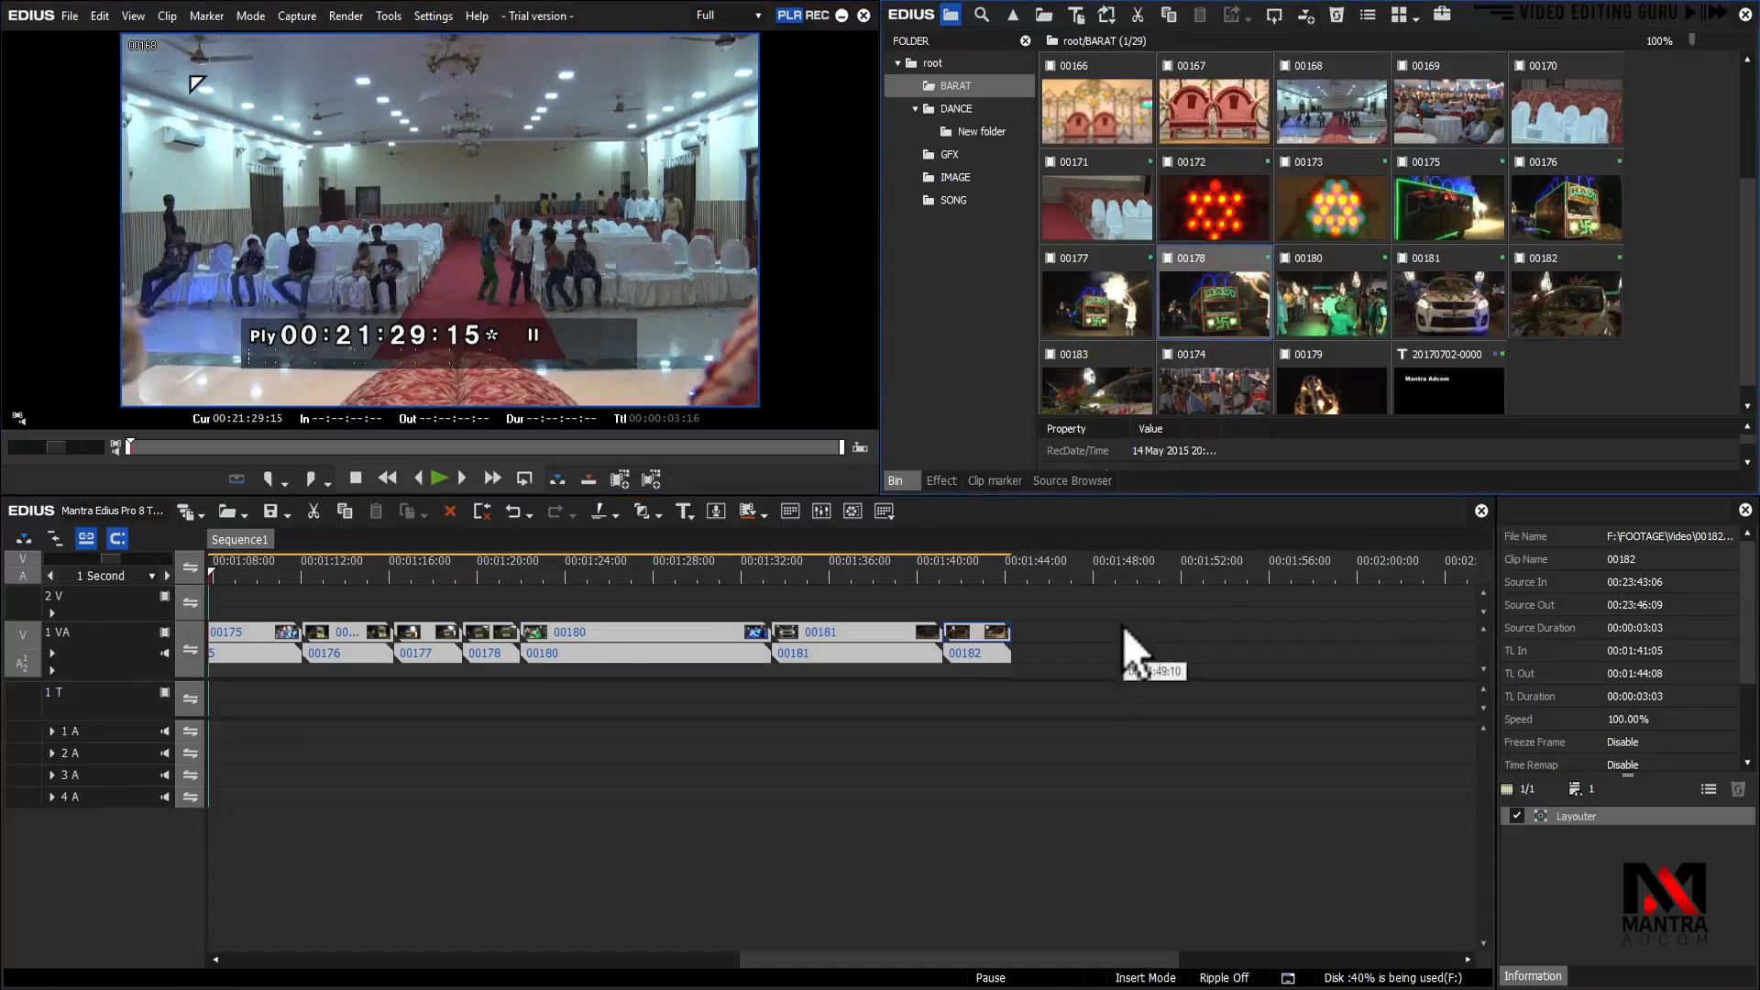
click(1079, 574)
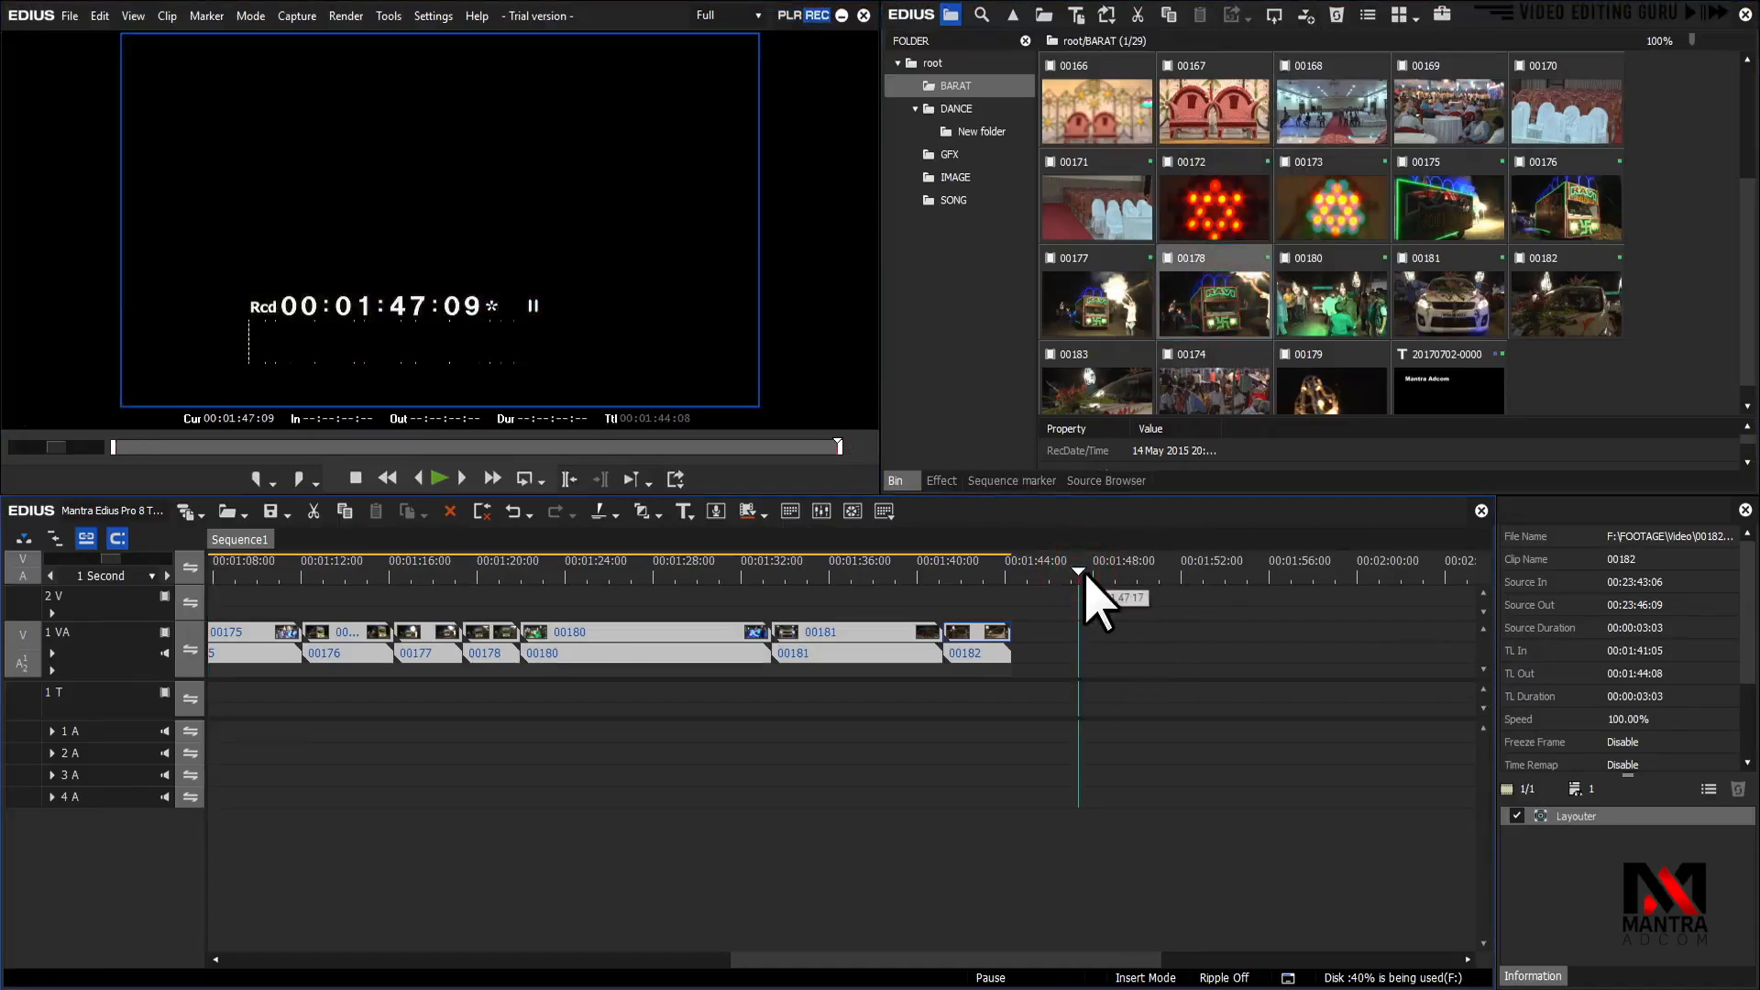
click(1336, 330)
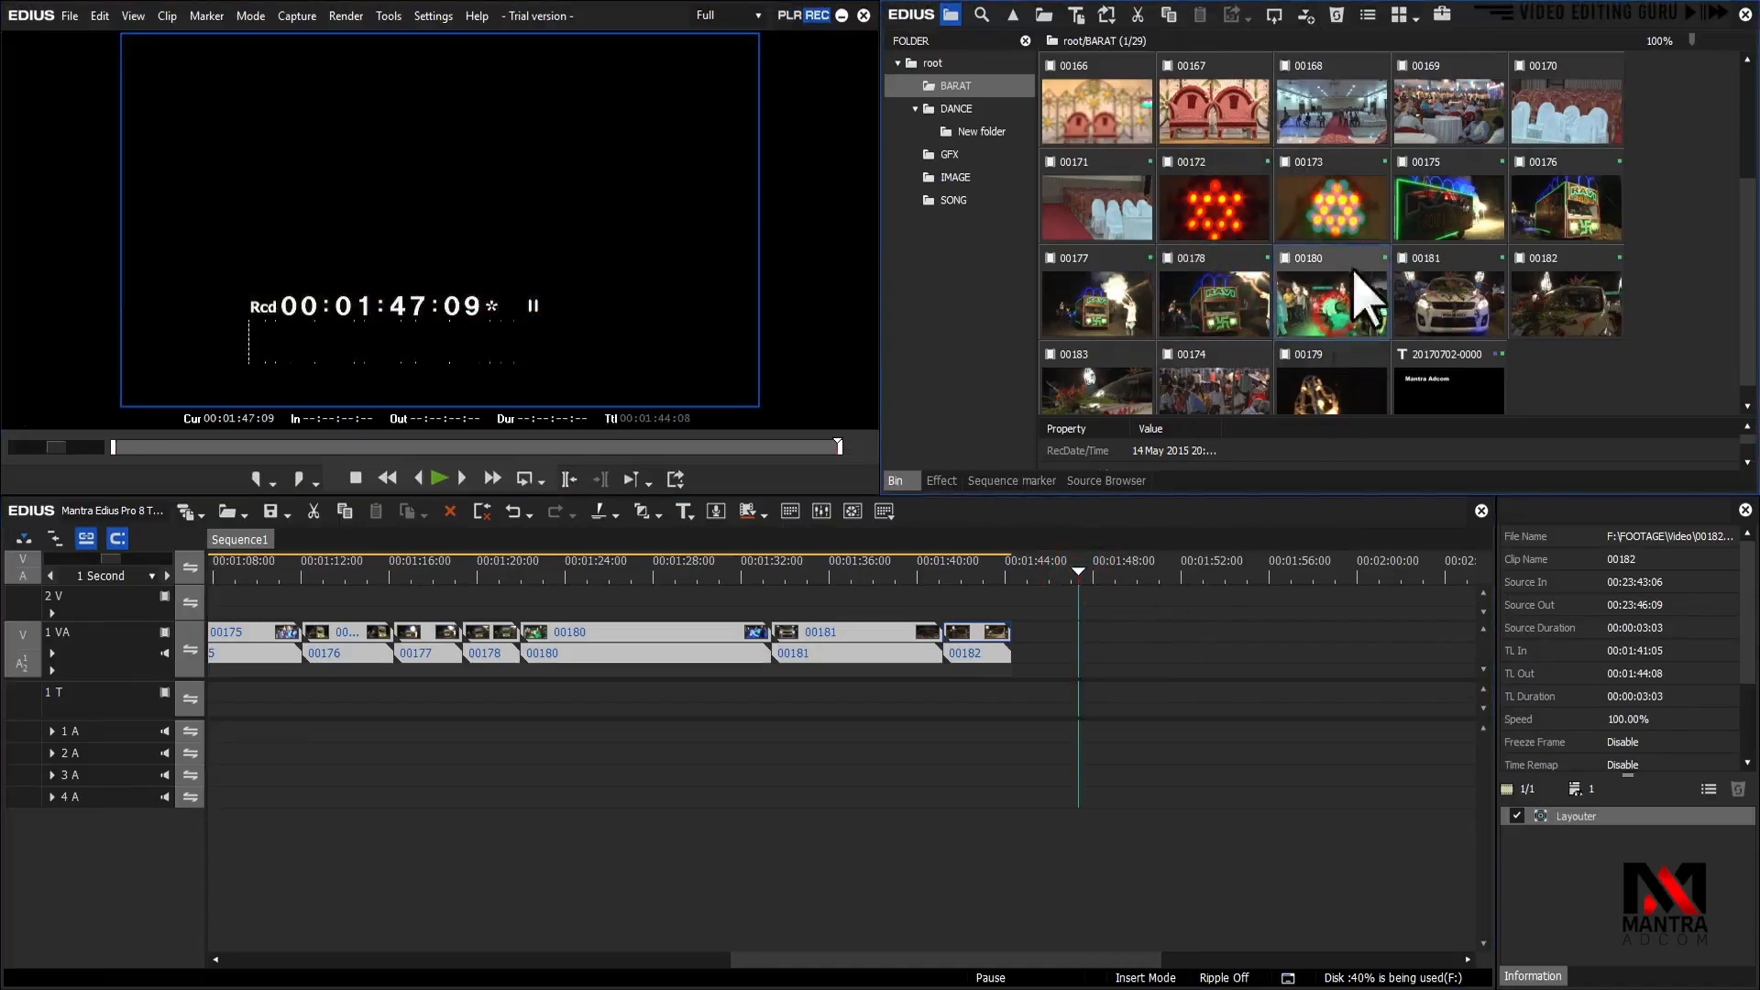
click(1306, 16)
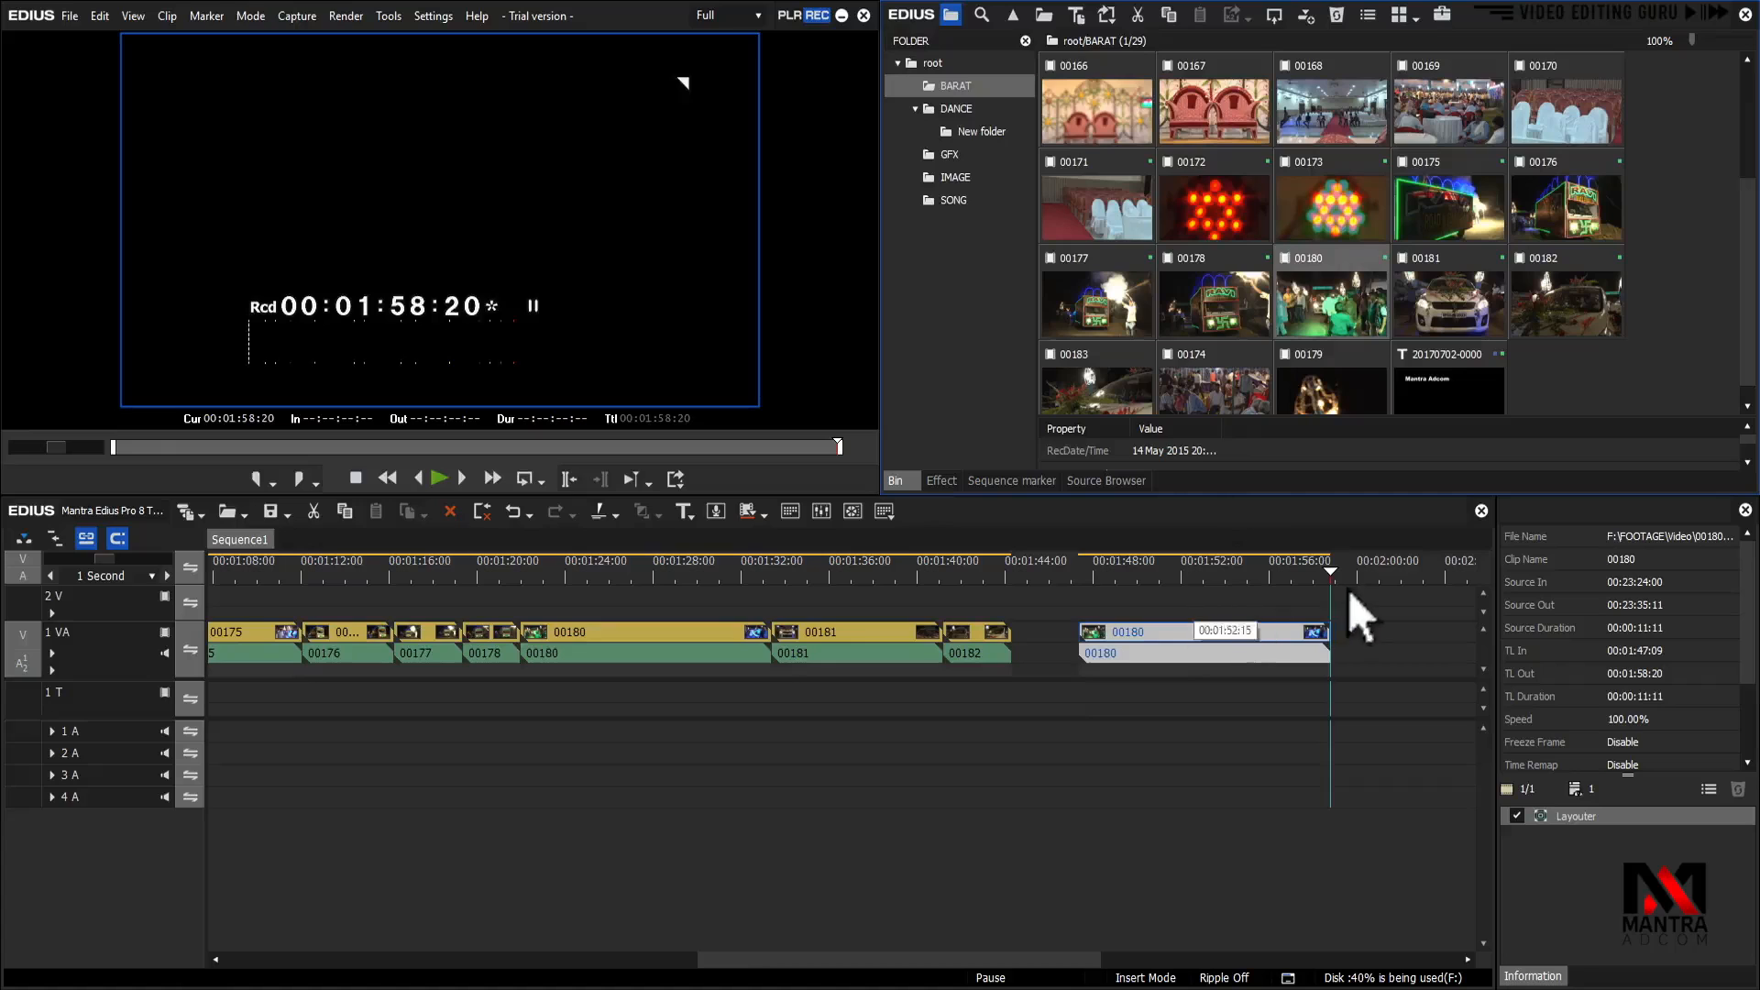
Add clips 00180, 00181 and 00182 from the BARAT folder together to the timeline at the playhead
drag(1653, 275, 1362, 300)
click(1305, 16)
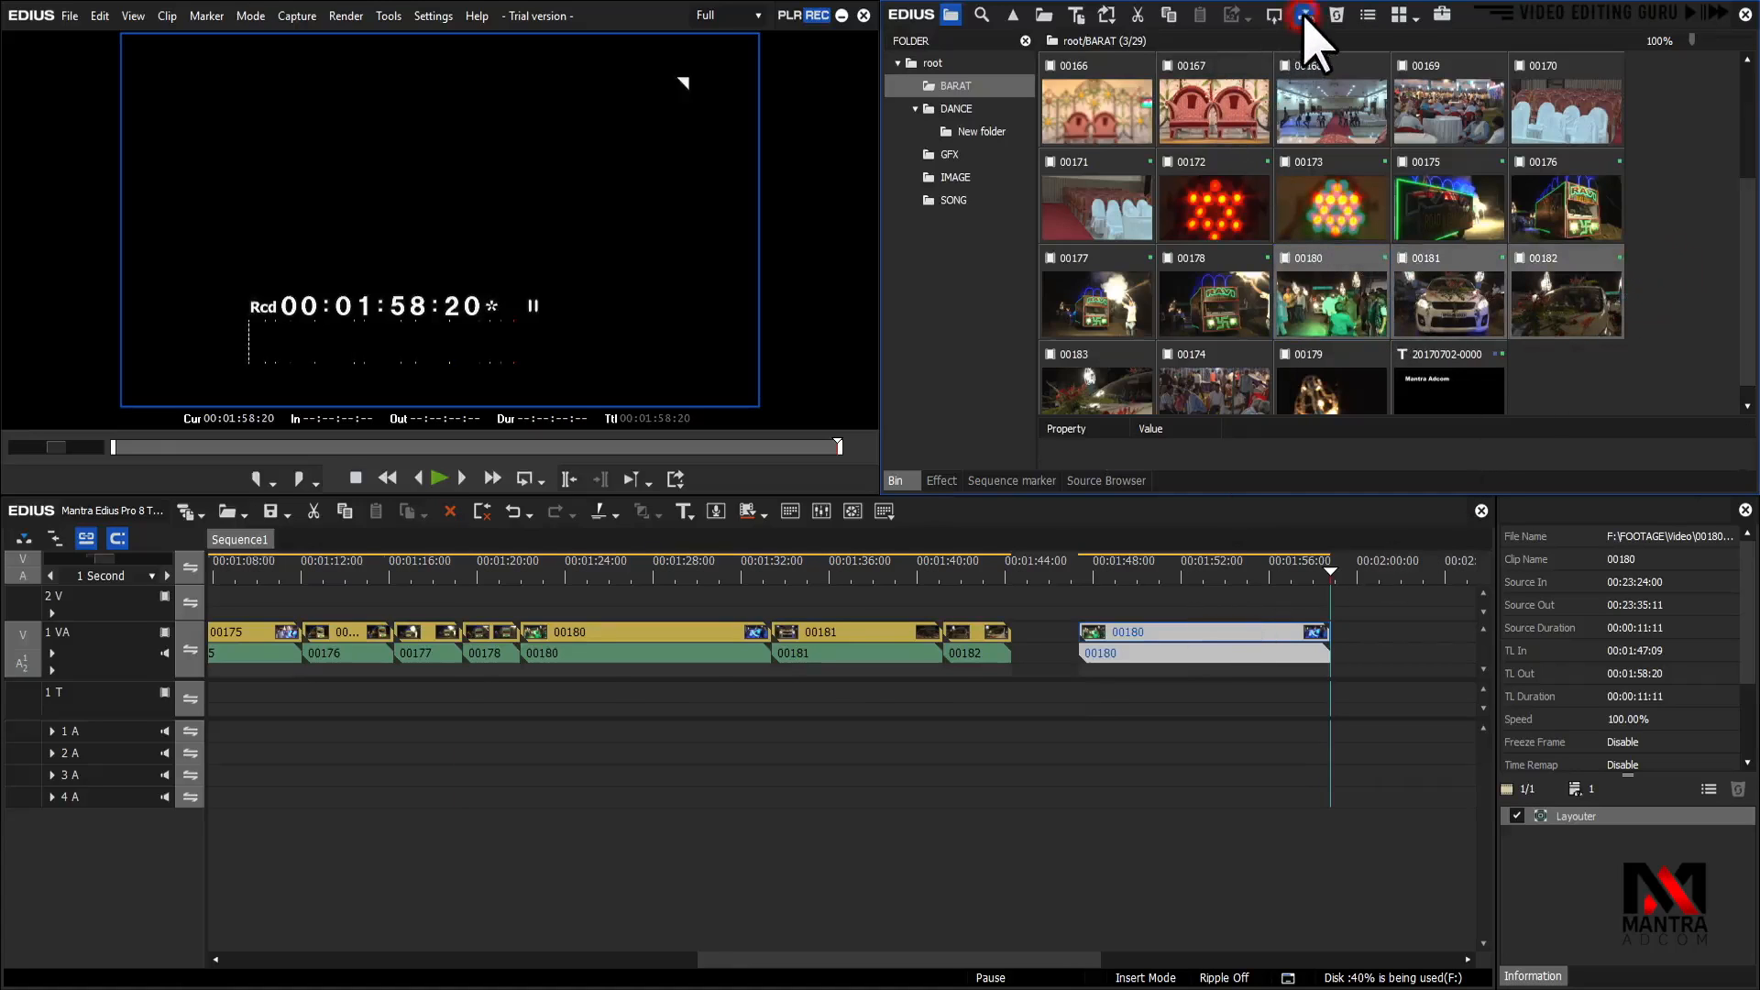
click(1064, 953)
drag(1034, 958, 849, 958)
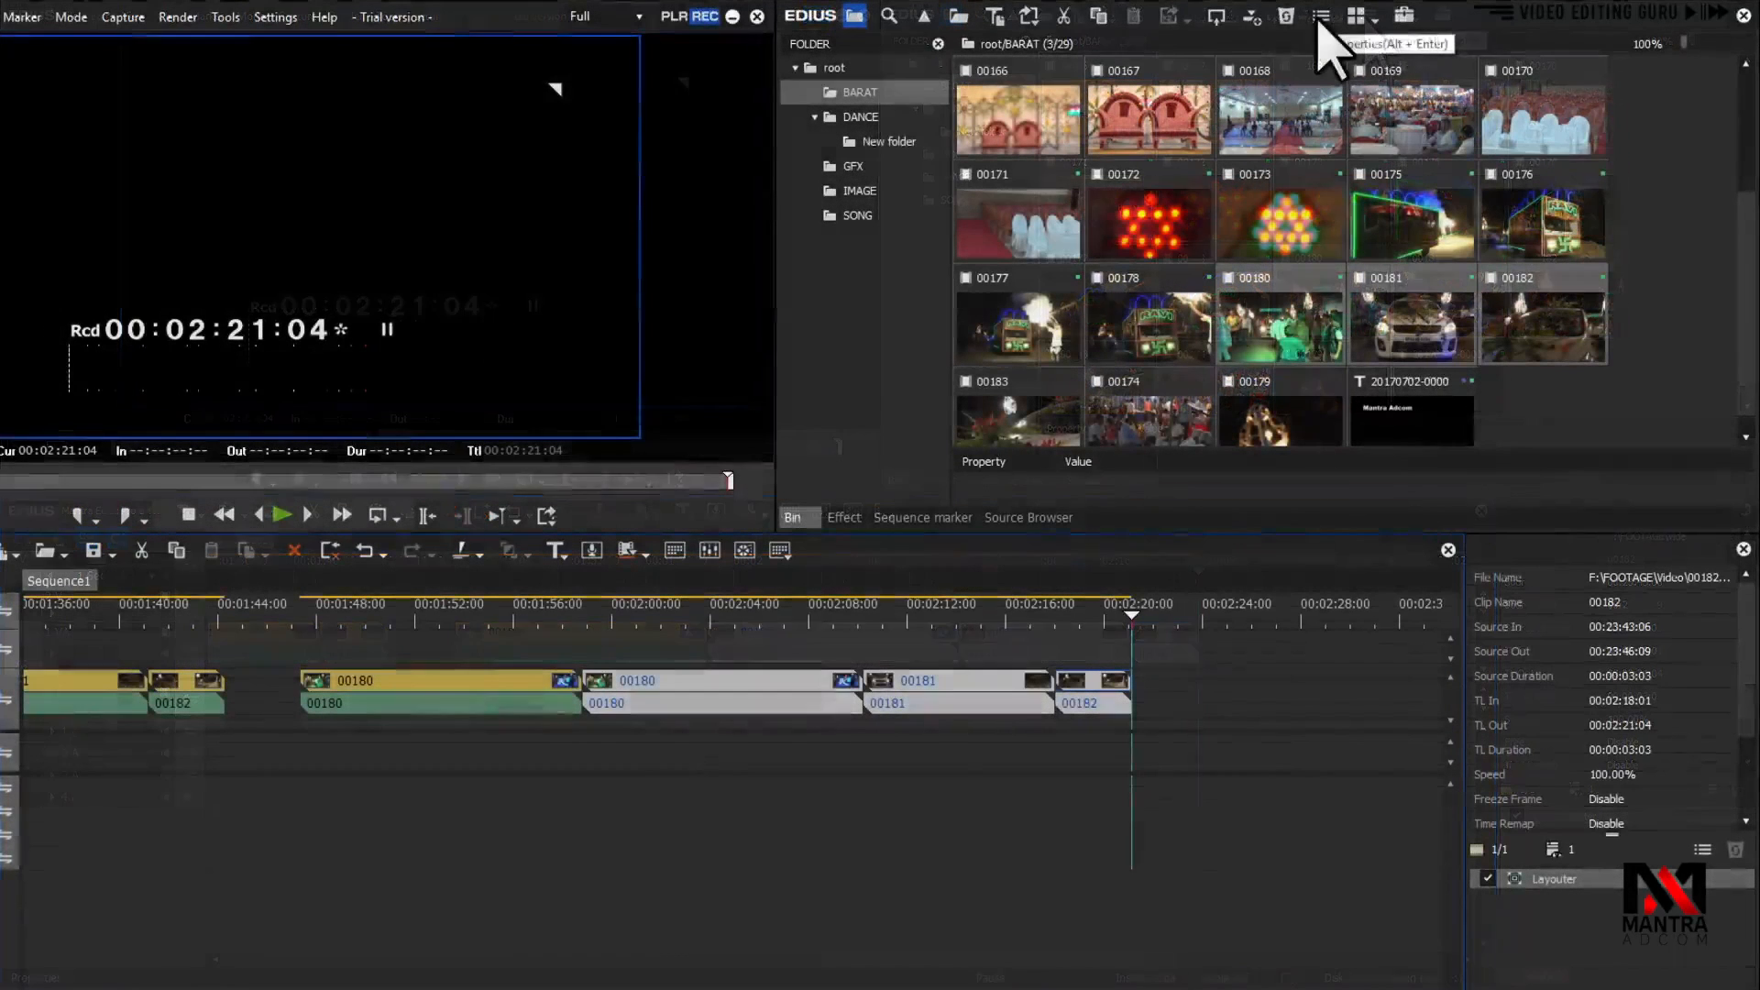
Examine the file, video, stereoscopic, audio and expansion properties of clip 00176 in the BARAT folder
click(1569, 240)
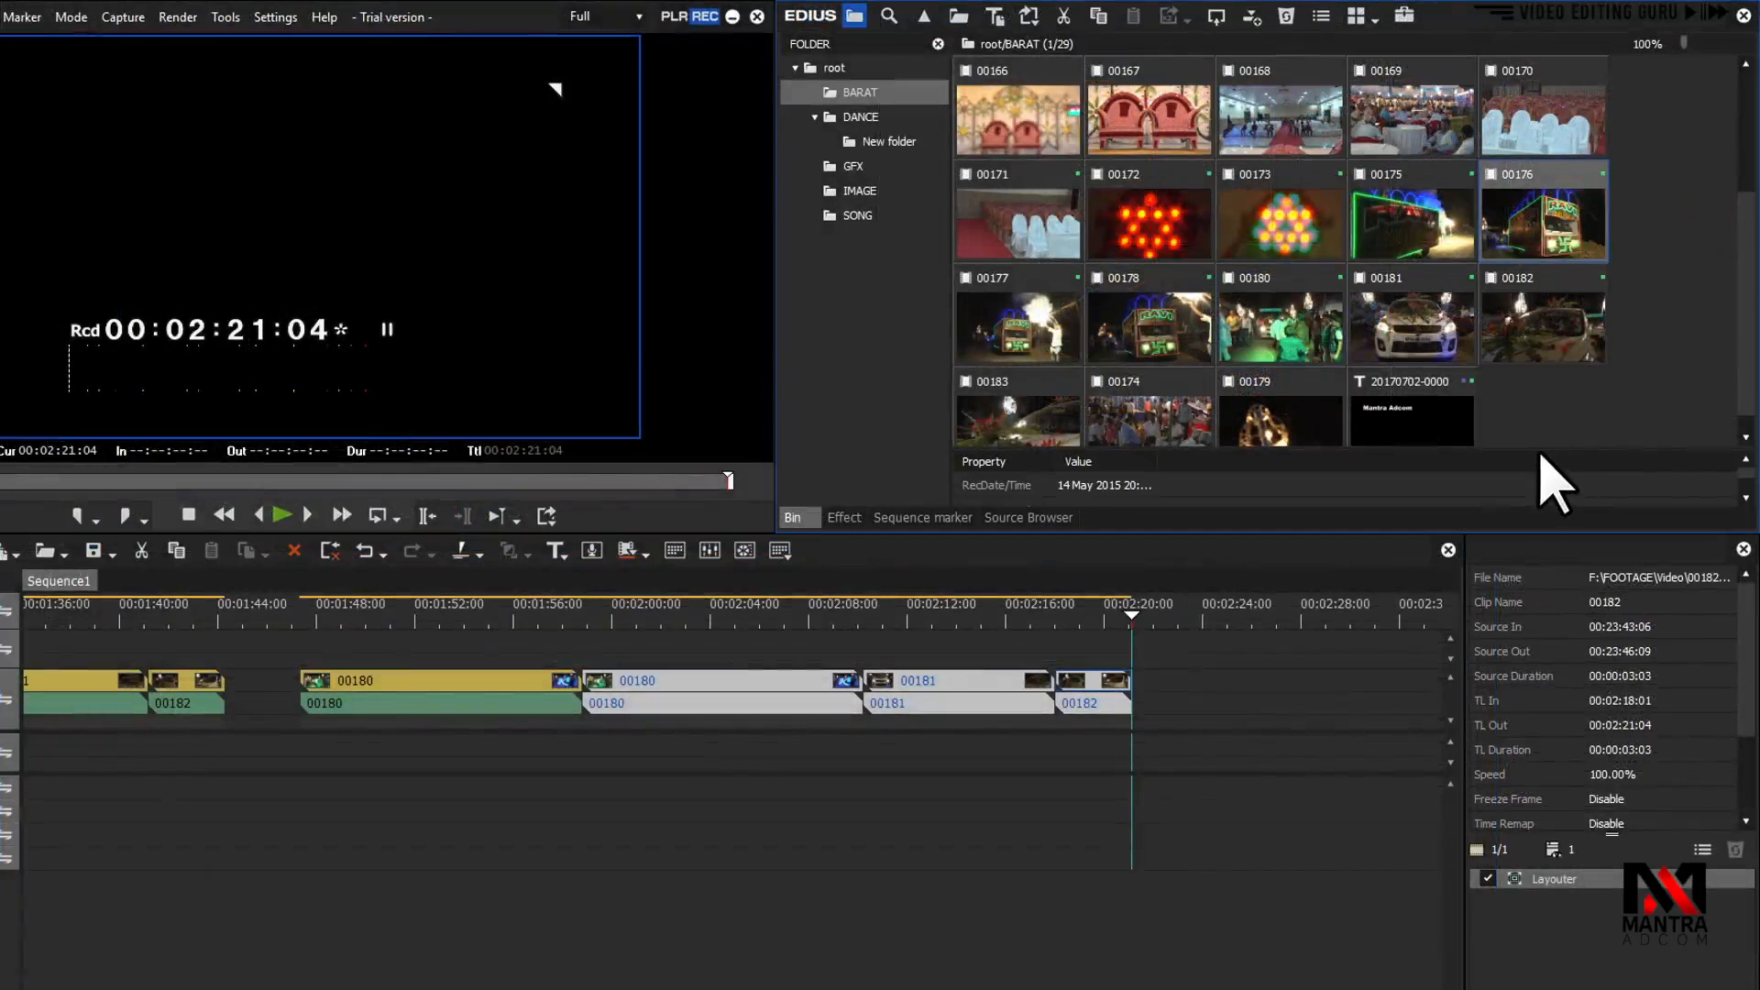
mouse_move(1543, 449)
mouse_down()
mouse_move(1576, 192)
mouse_move(1536, 455)
mouse_up()
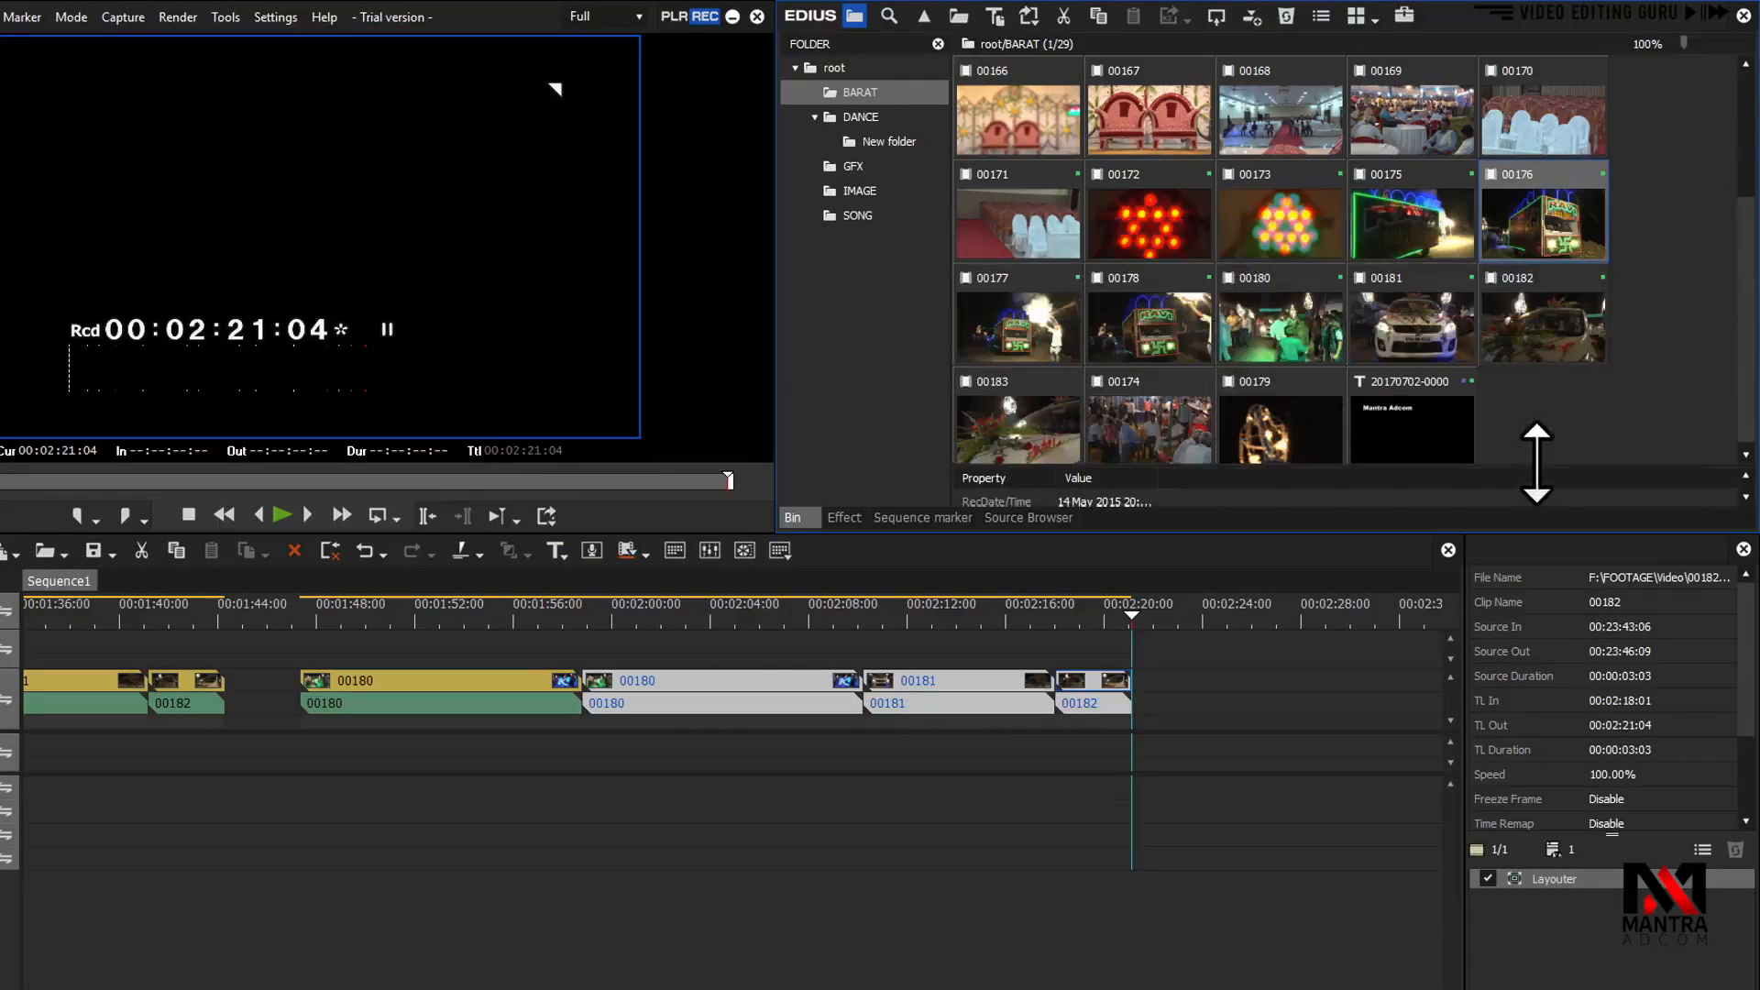
click(1321, 15)
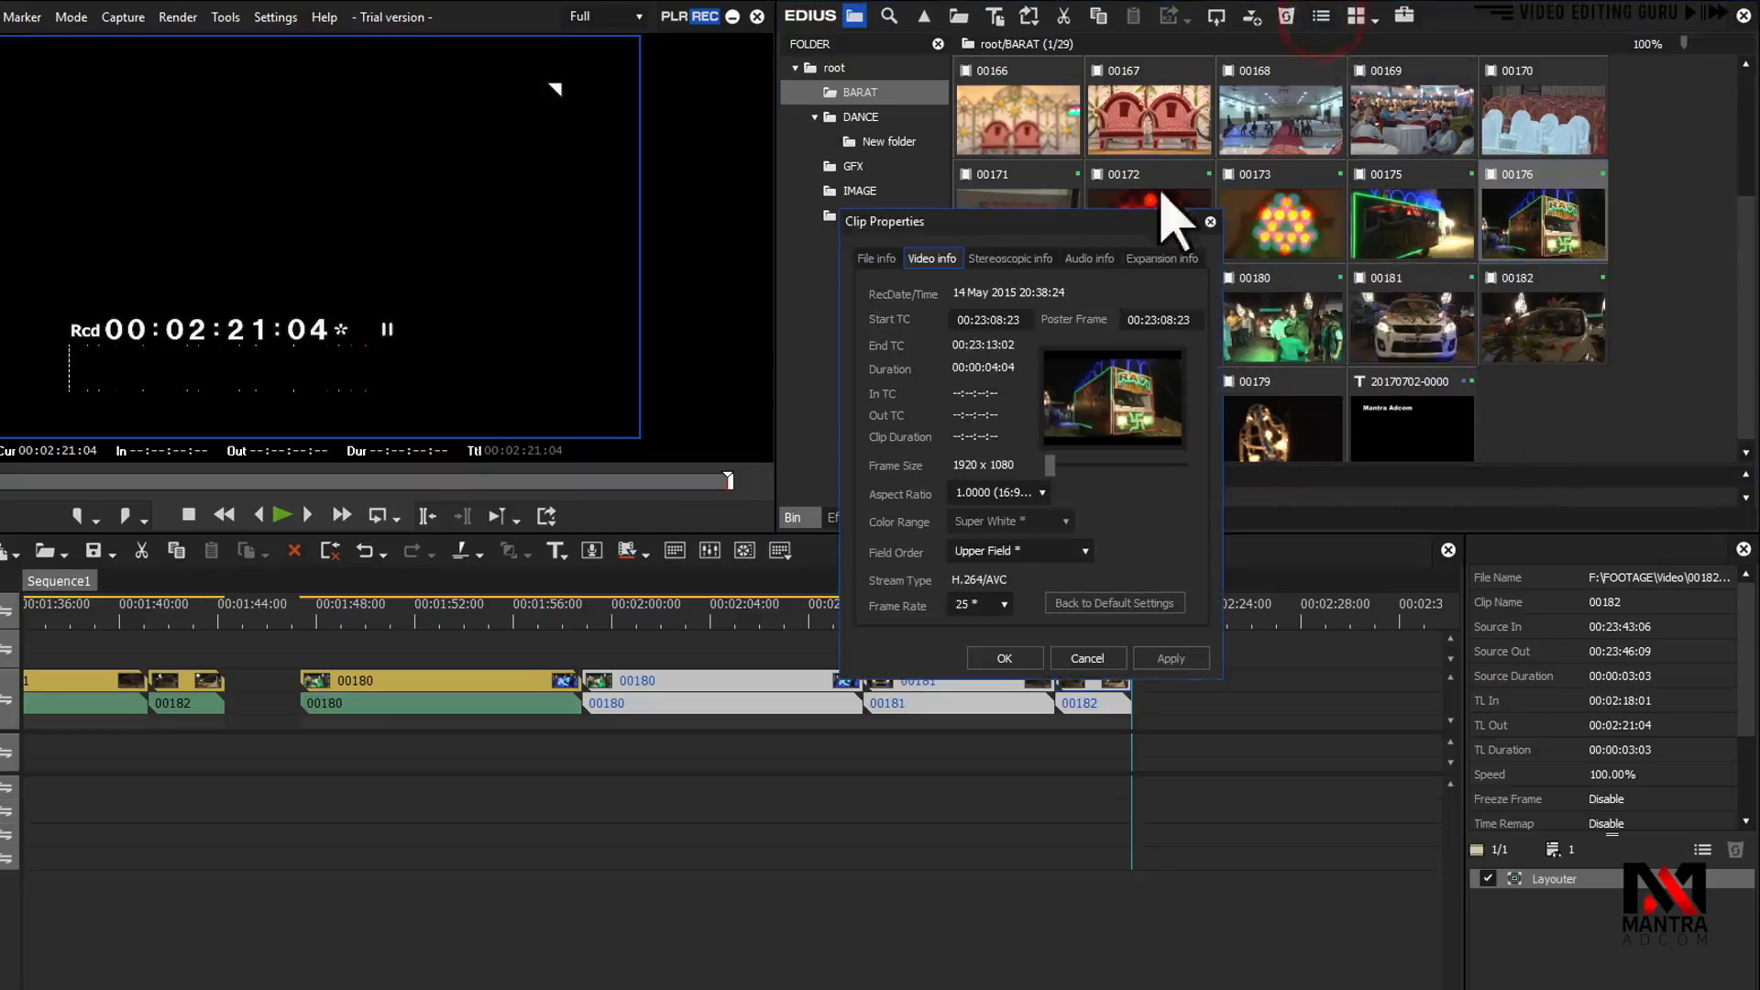
click(879, 261)
click(933, 260)
click(1003, 258)
click(1087, 260)
click(1160, 260)
click(1089, 259)
click(1009, 260)
click(932, 260)
click(876, 259)
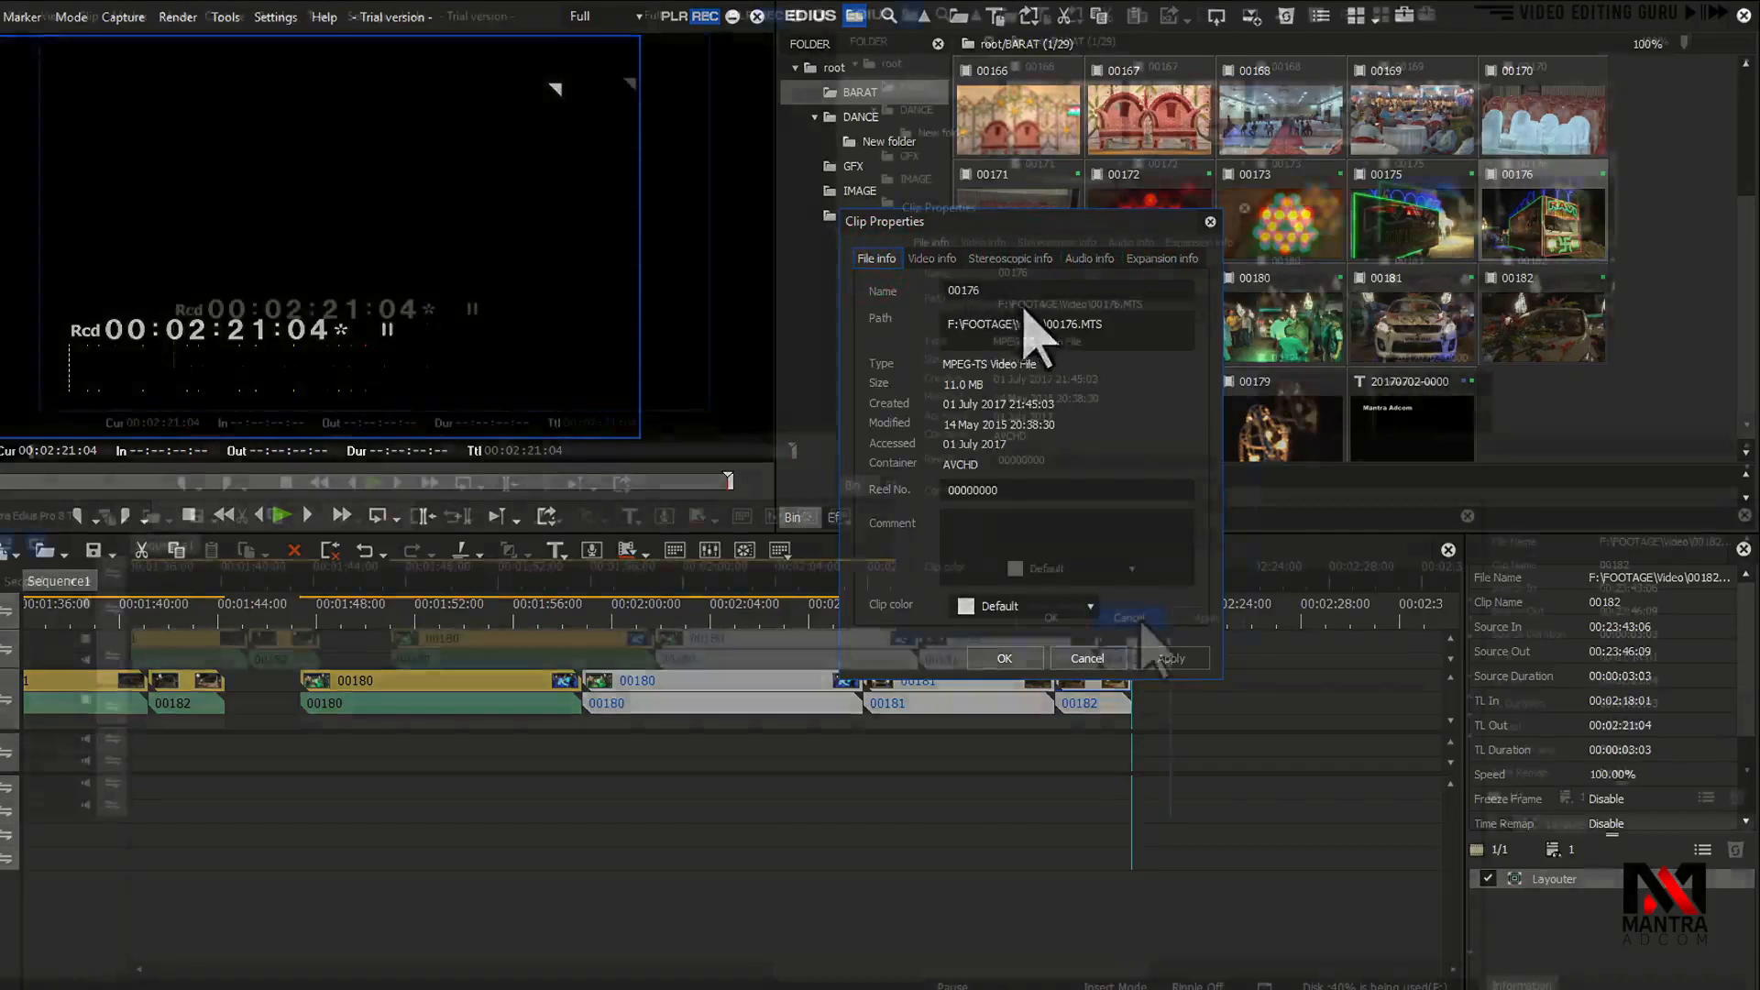
Set clip 00176's clip color to Light yellow in its file properties and apply the change
click(1045, 503)
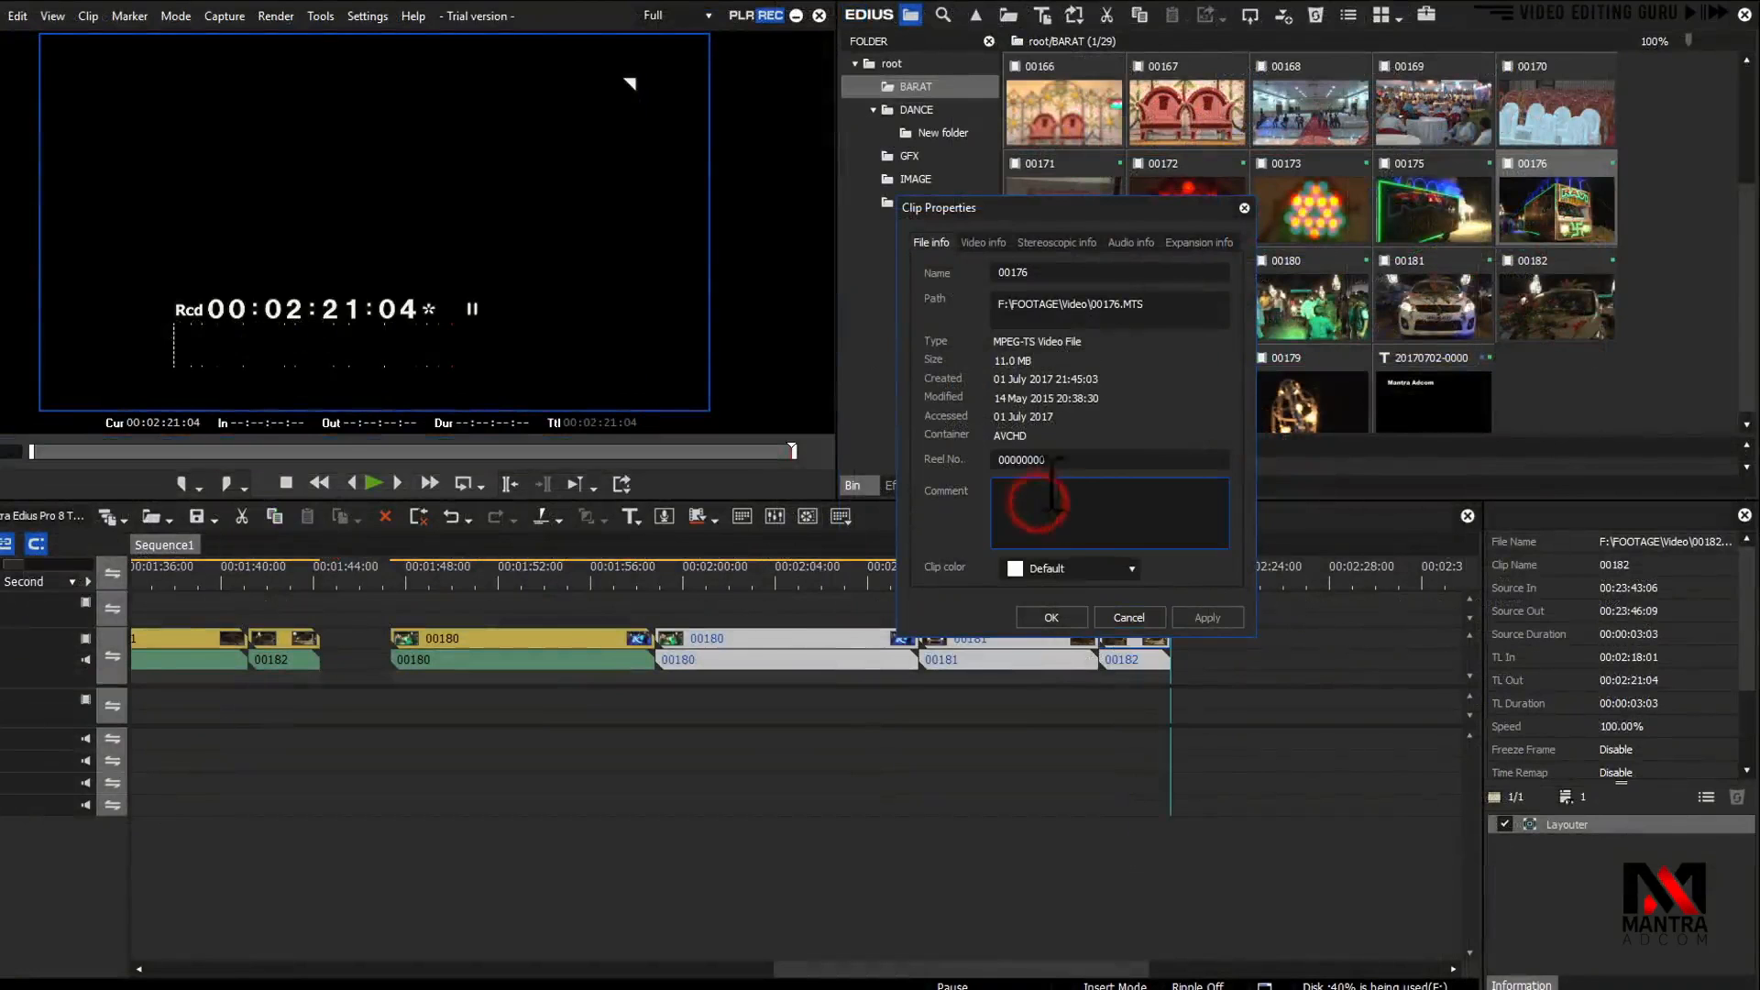
click(1054, 500)
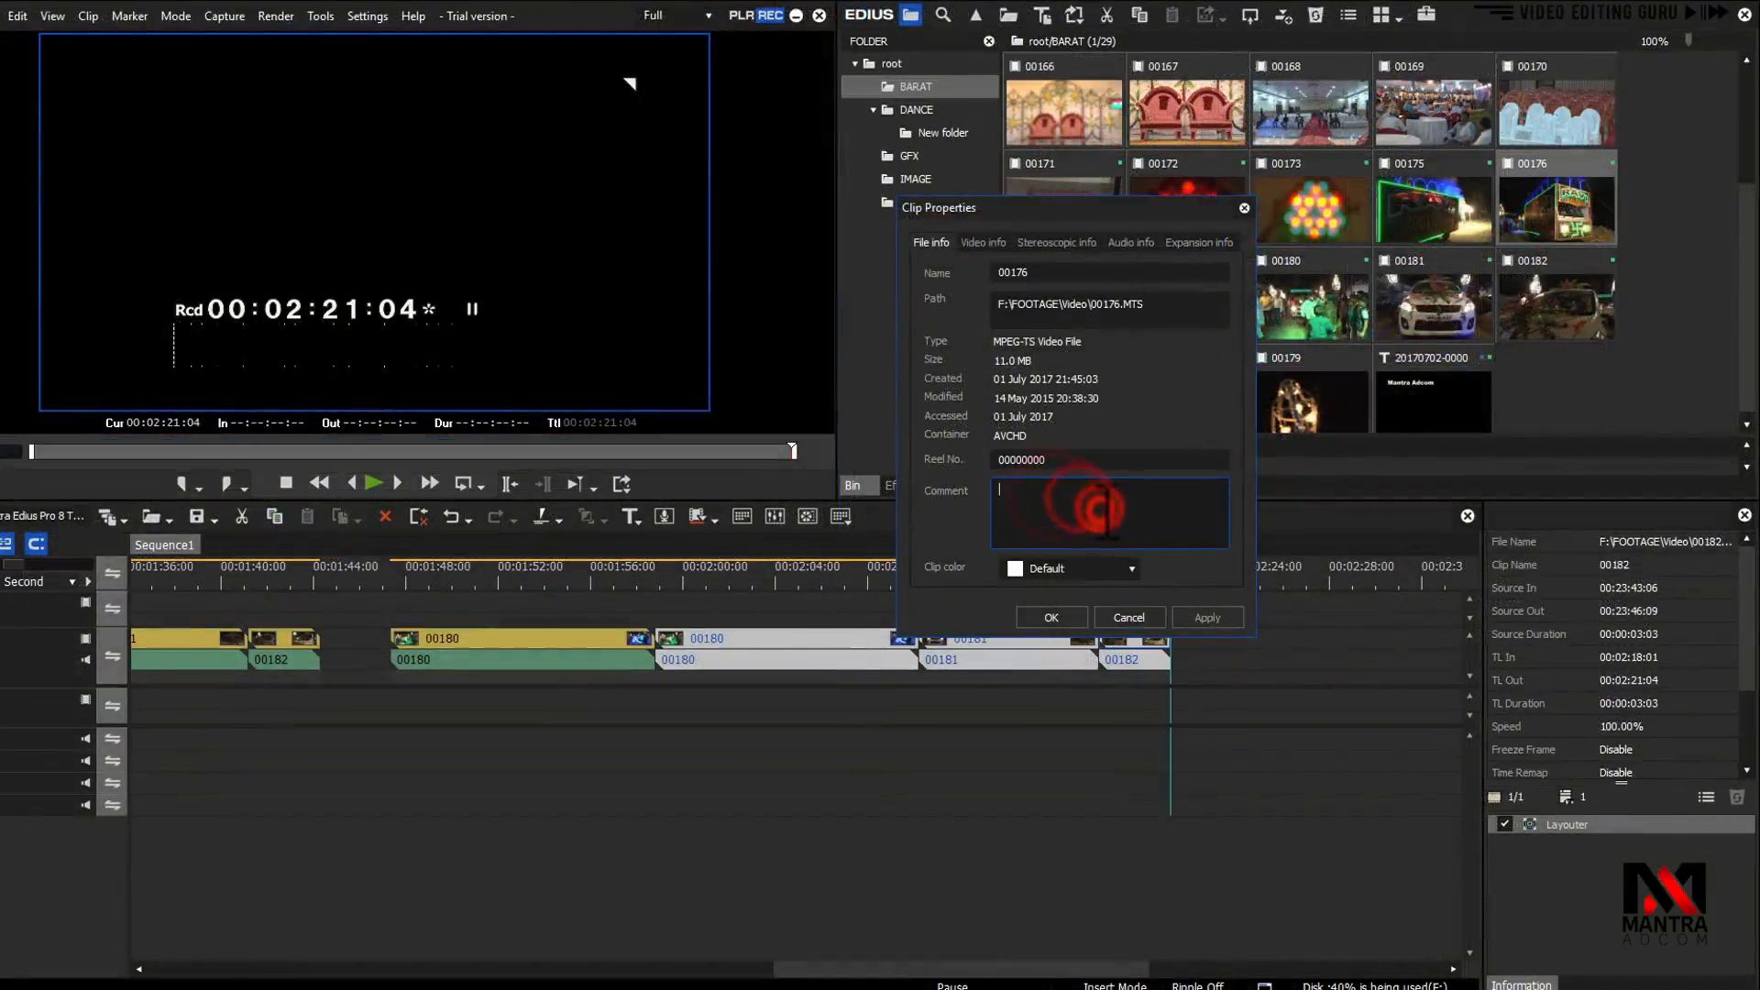
click(1109, 567)
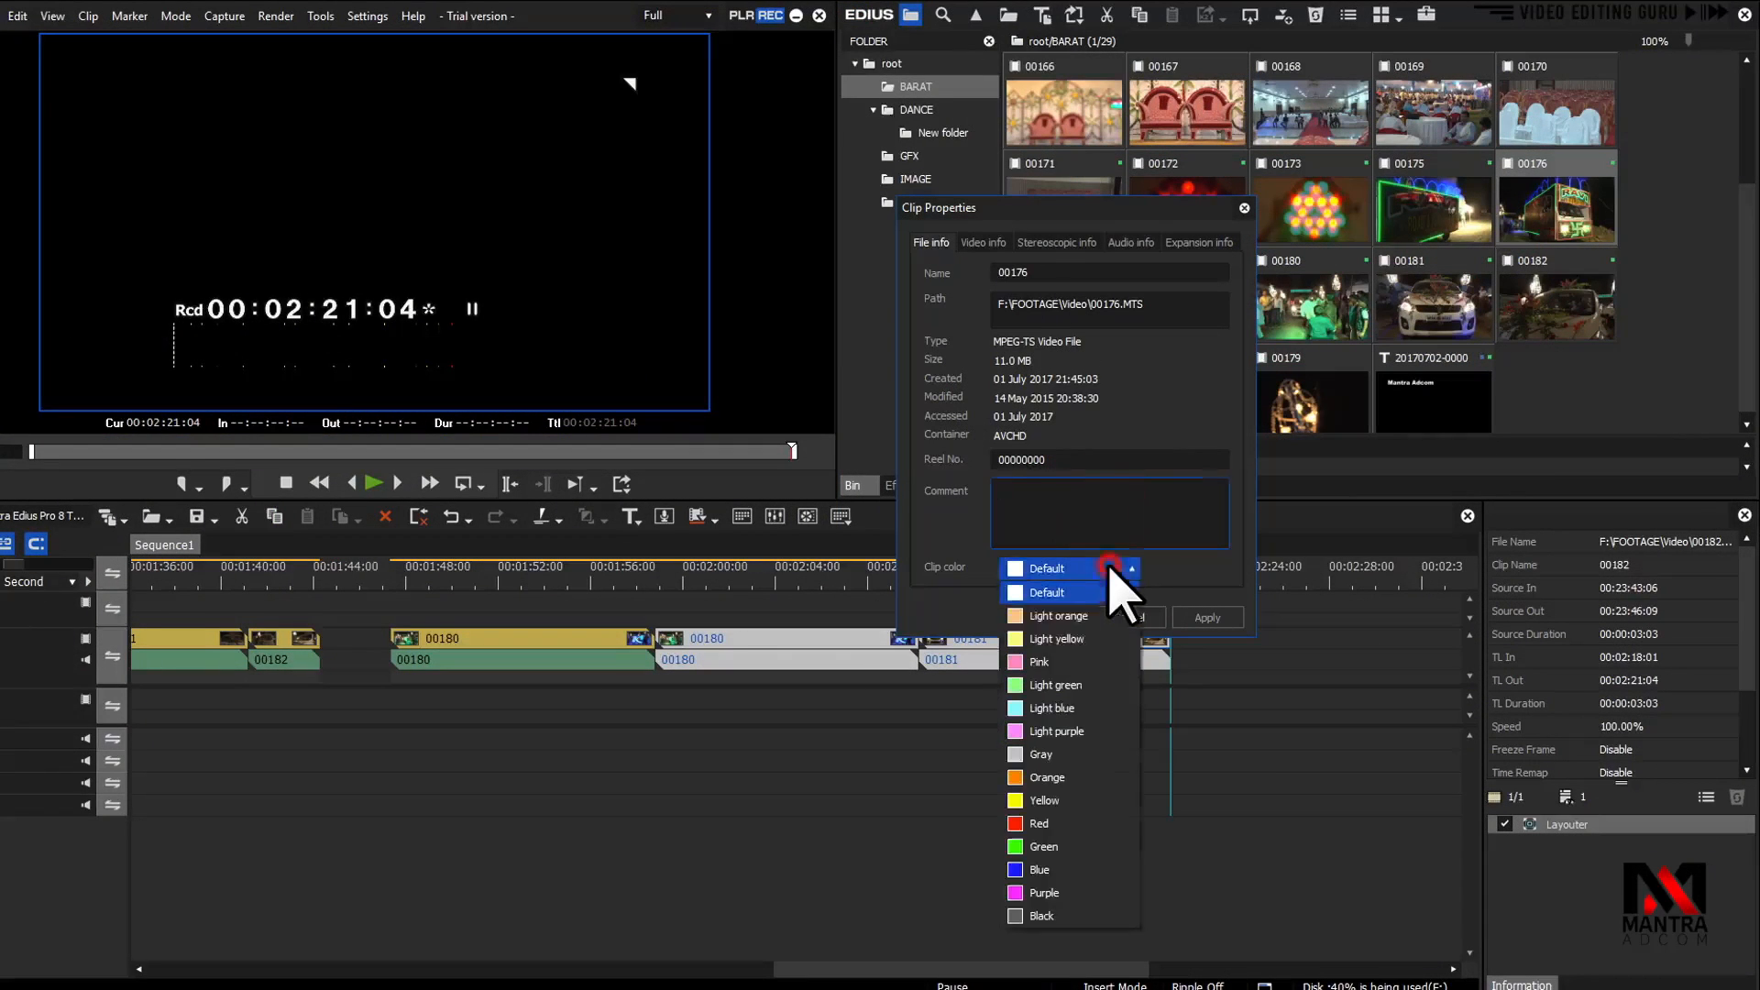
click(1047, 644)
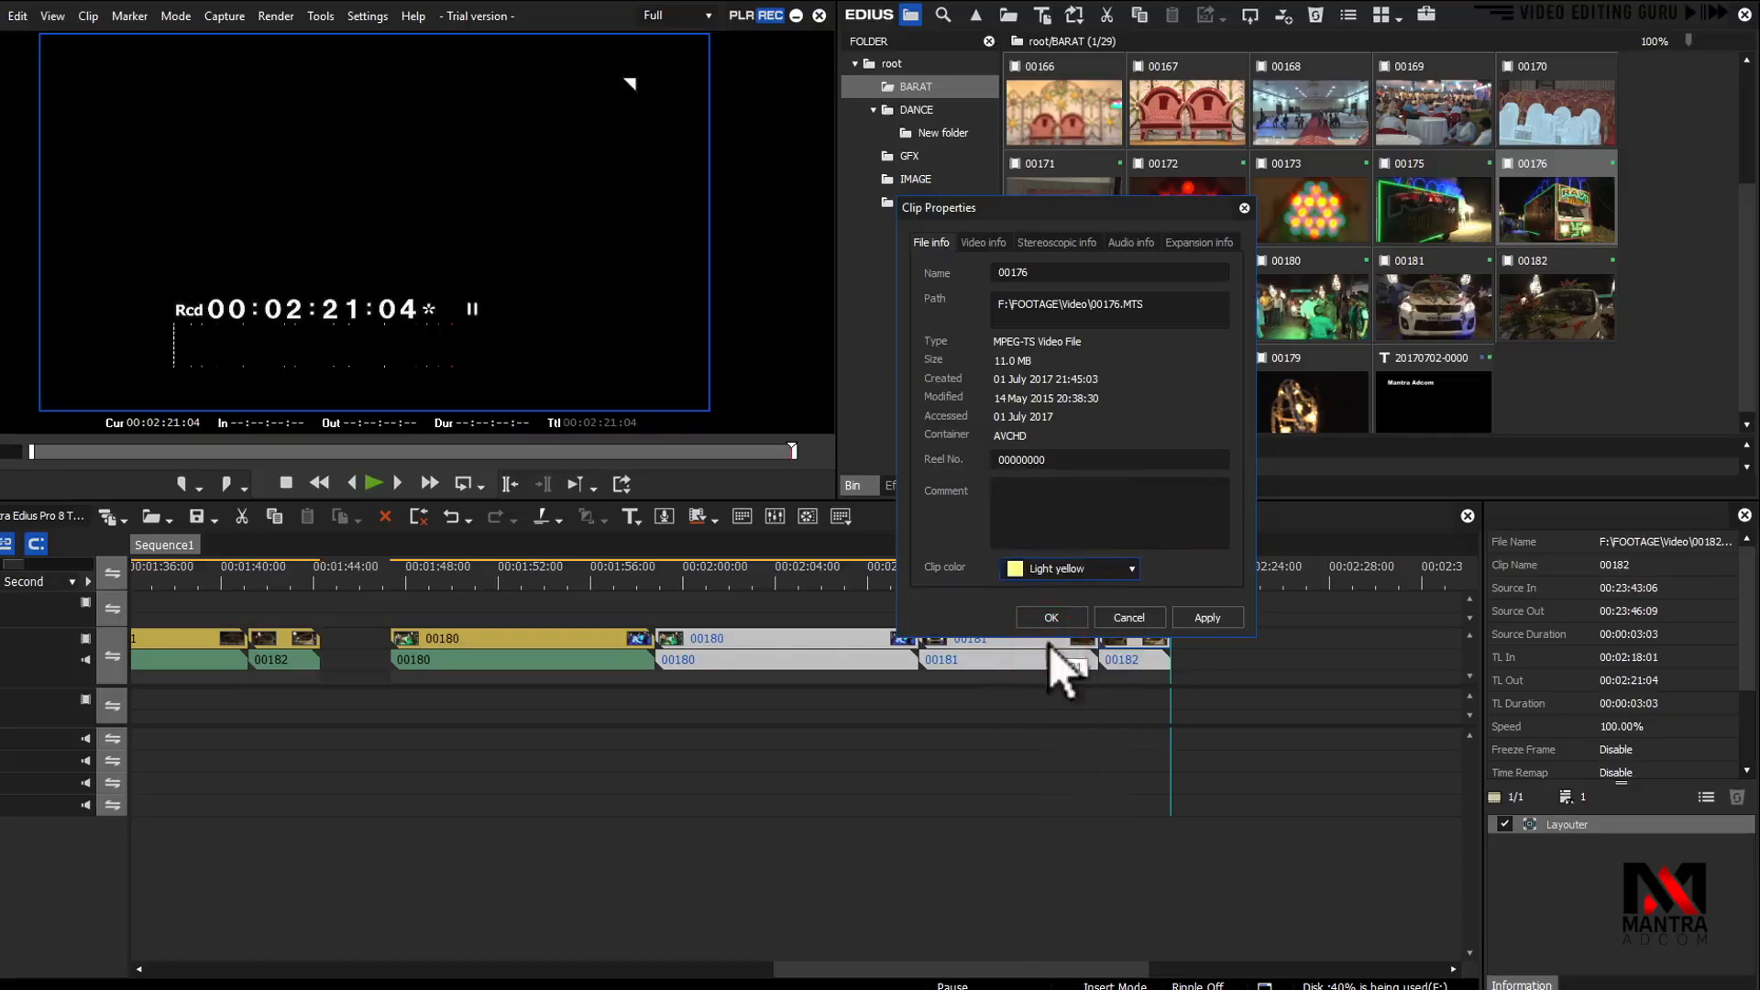
click(1196, 617)
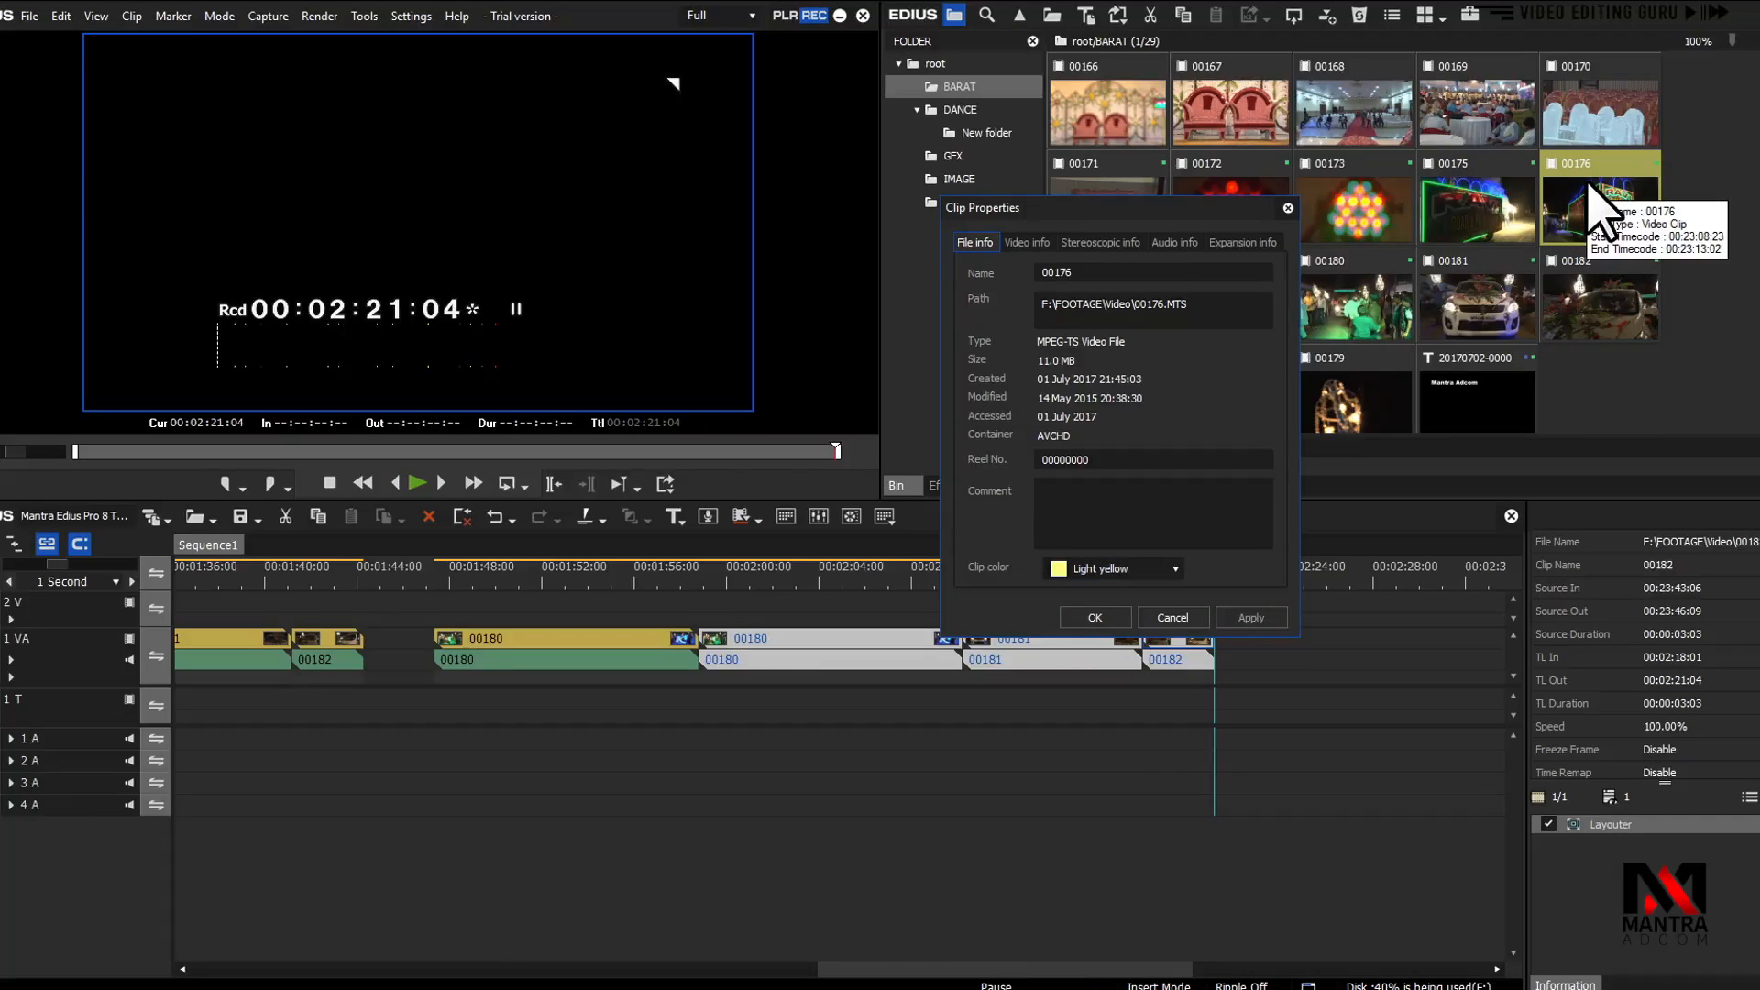
Place clip 00176 on the 1 VA track at 00:02:23:08, after the last clip, and move the playhead to 00:02:25:15
drag(1558, 207, 1384, 633)
click(1273, 570)
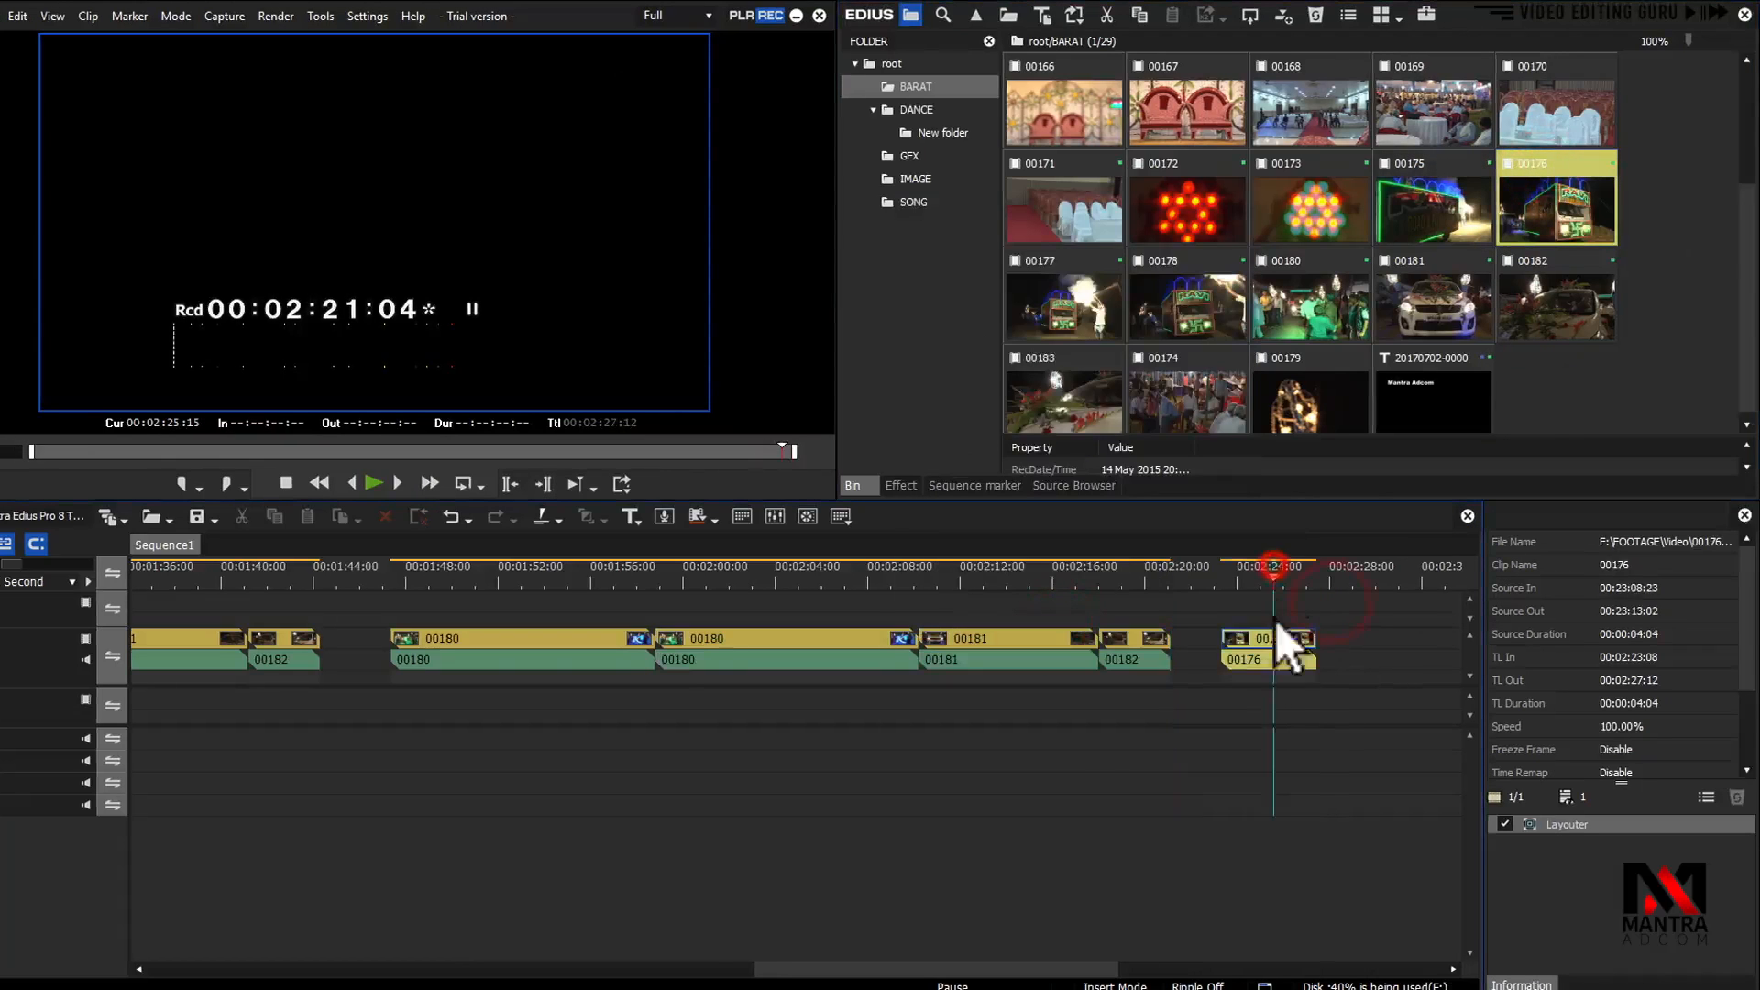
click(1268, 718)
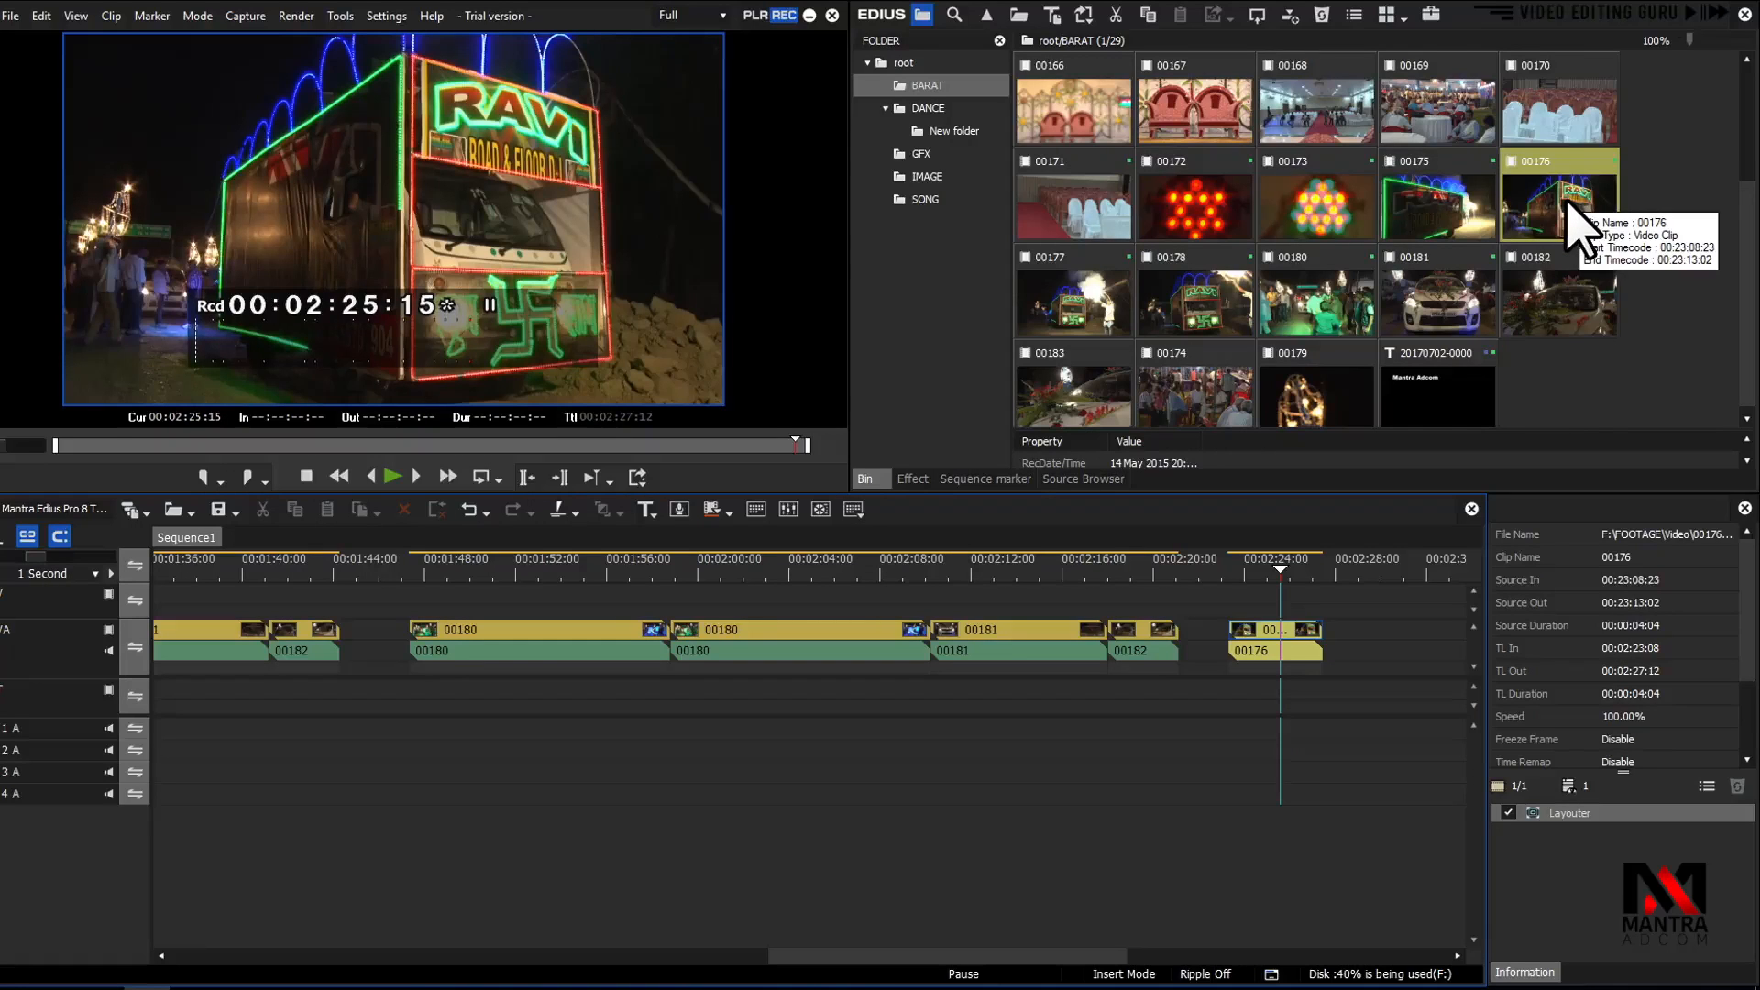
Show the BARAT folder's contents in Clip view and then in Thumbnail view
scroll(1581, 234, up, 2)
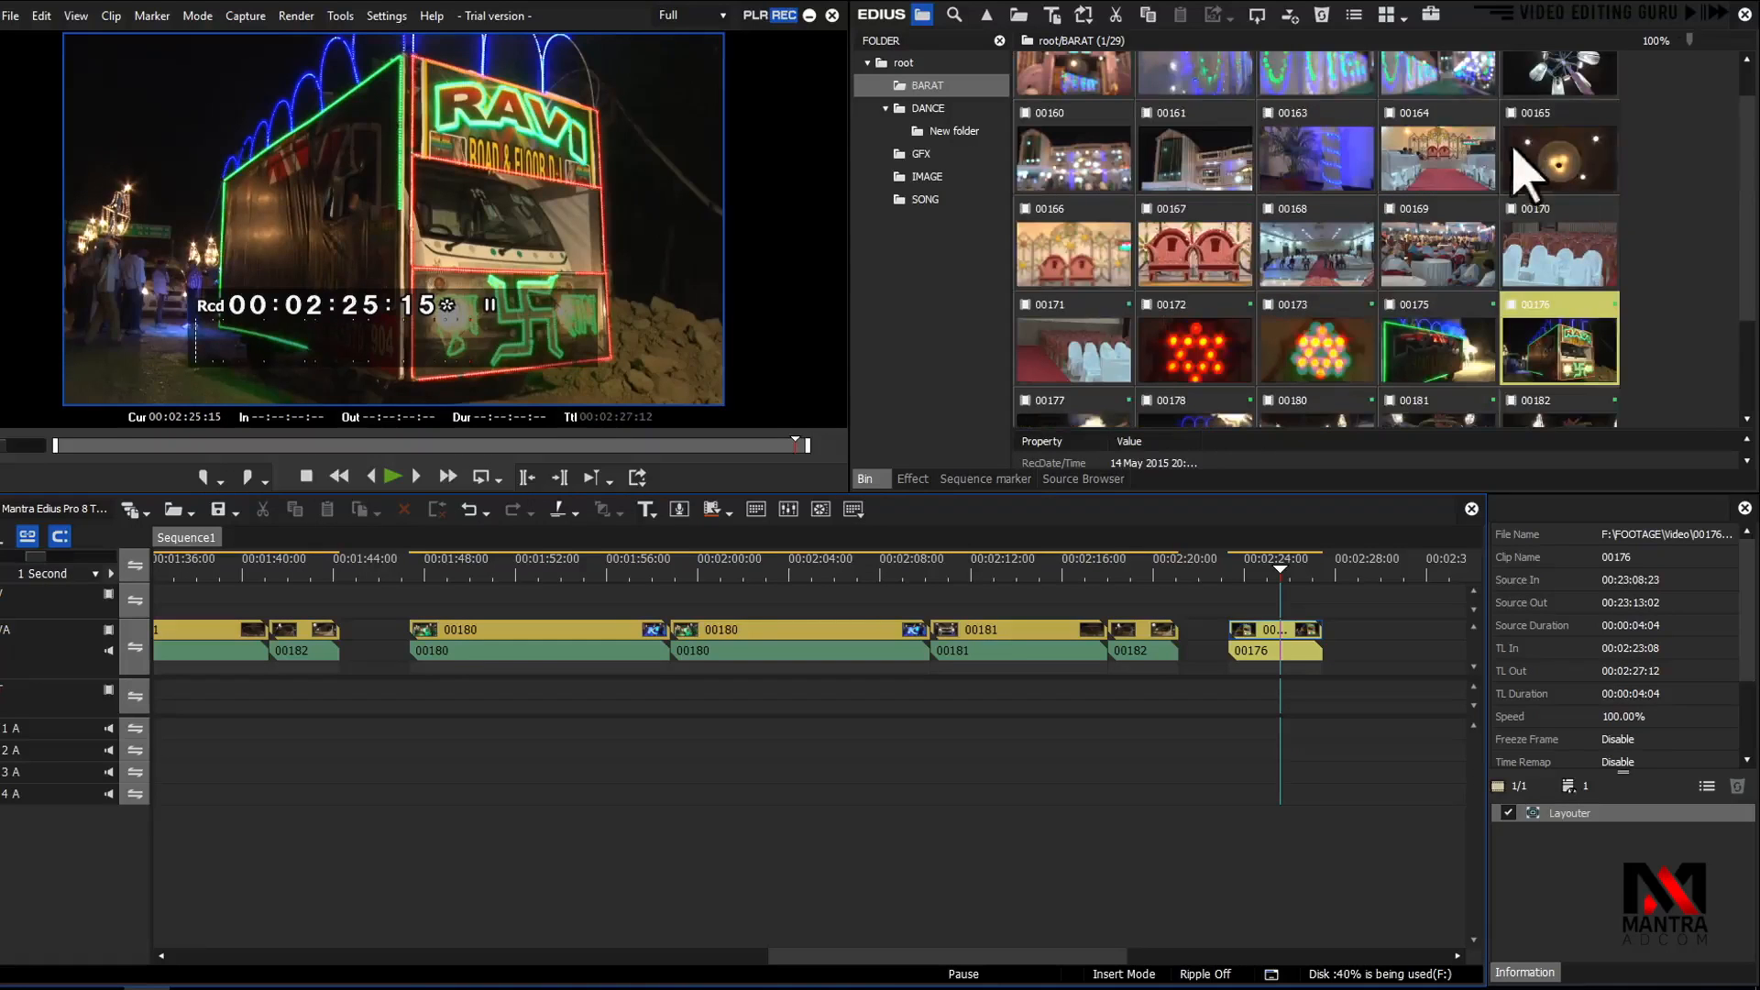
click(1388, 19)
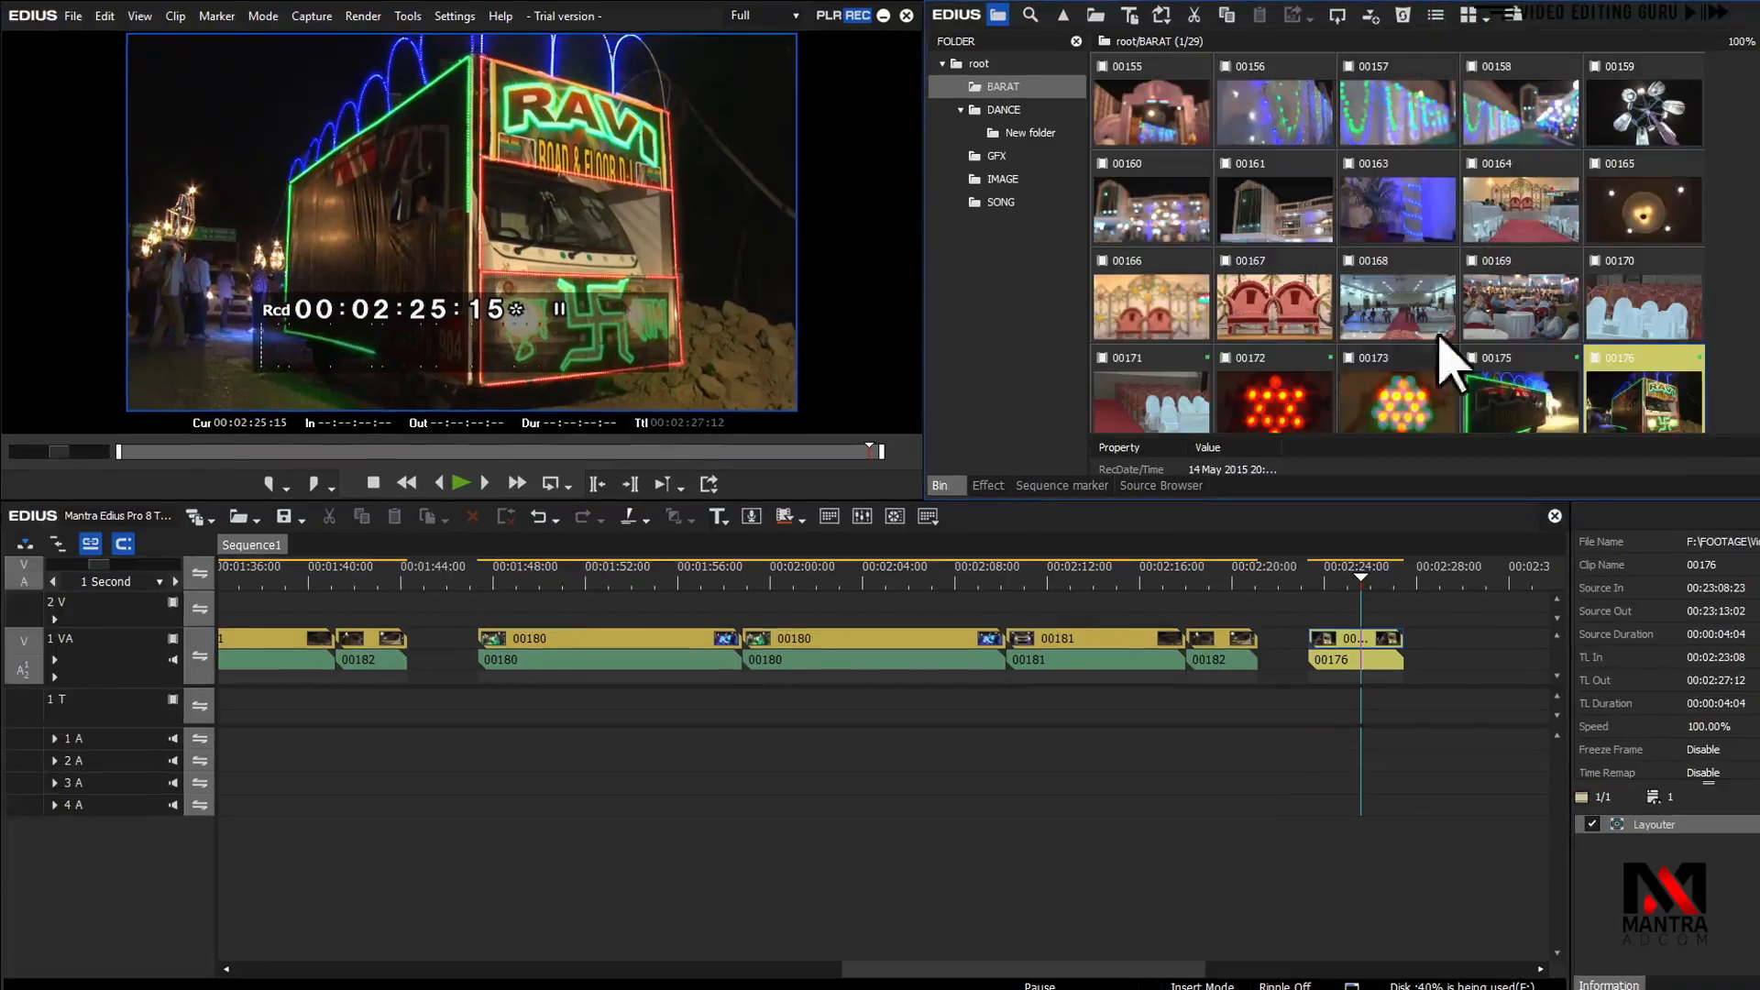
click(1485, 19)
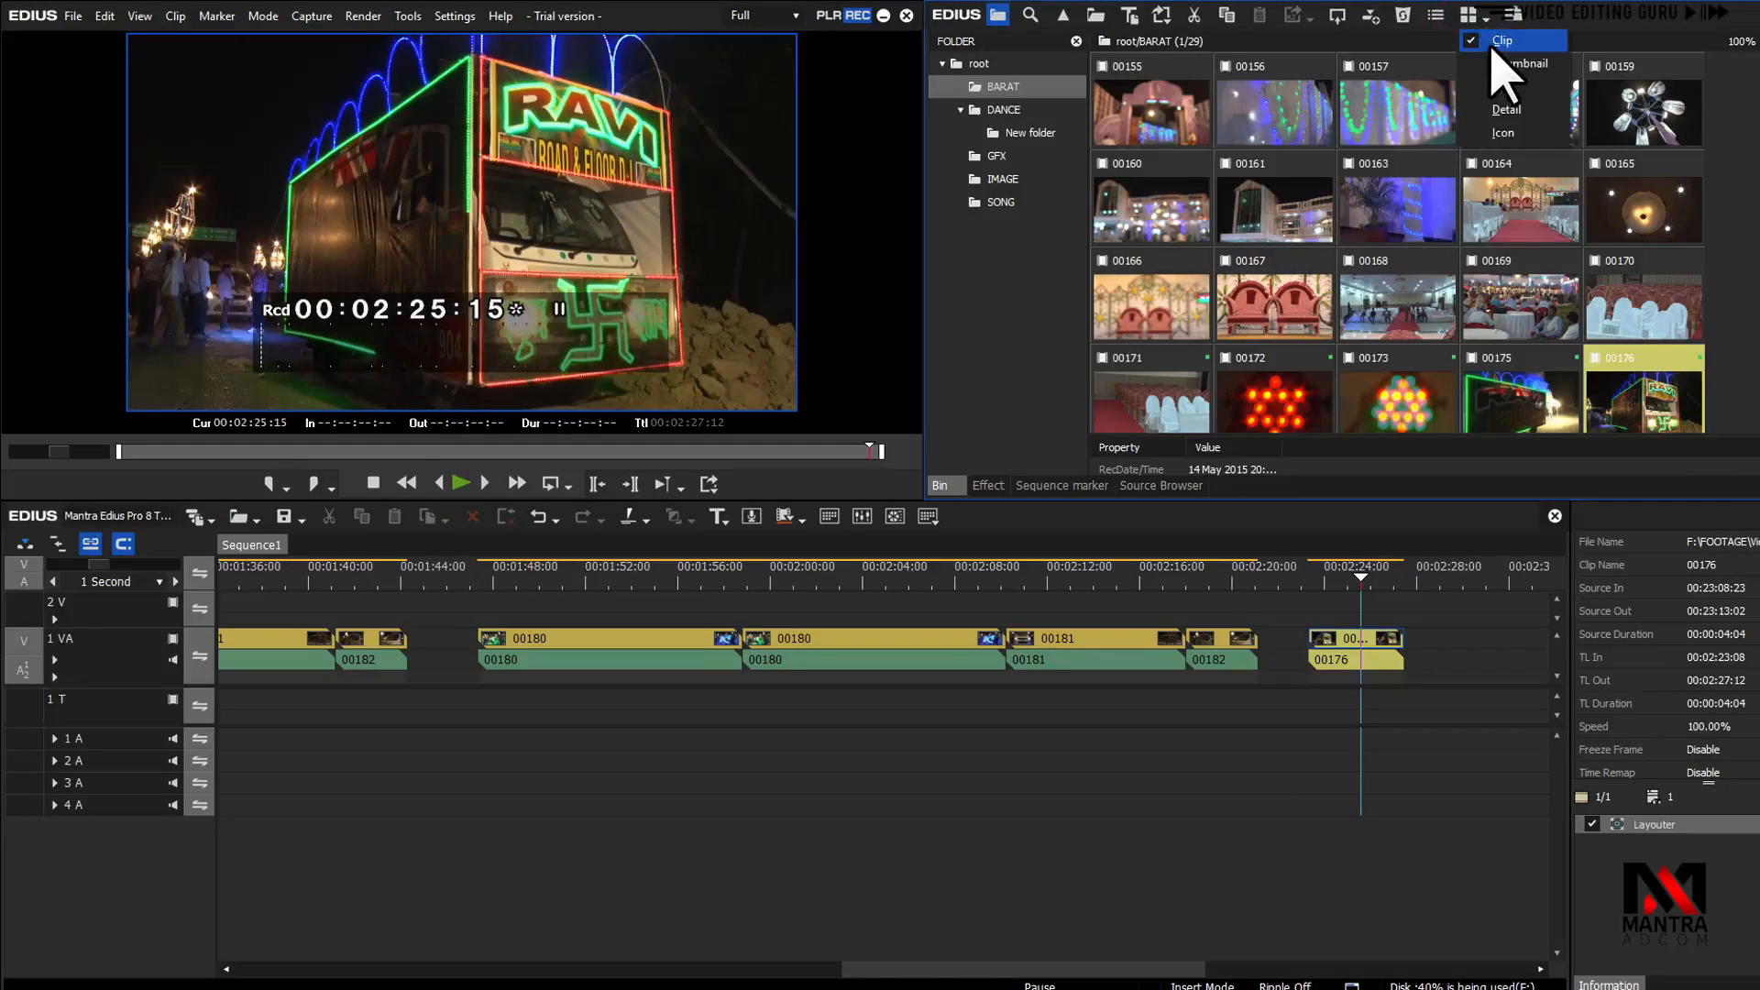
click(1492, 43)
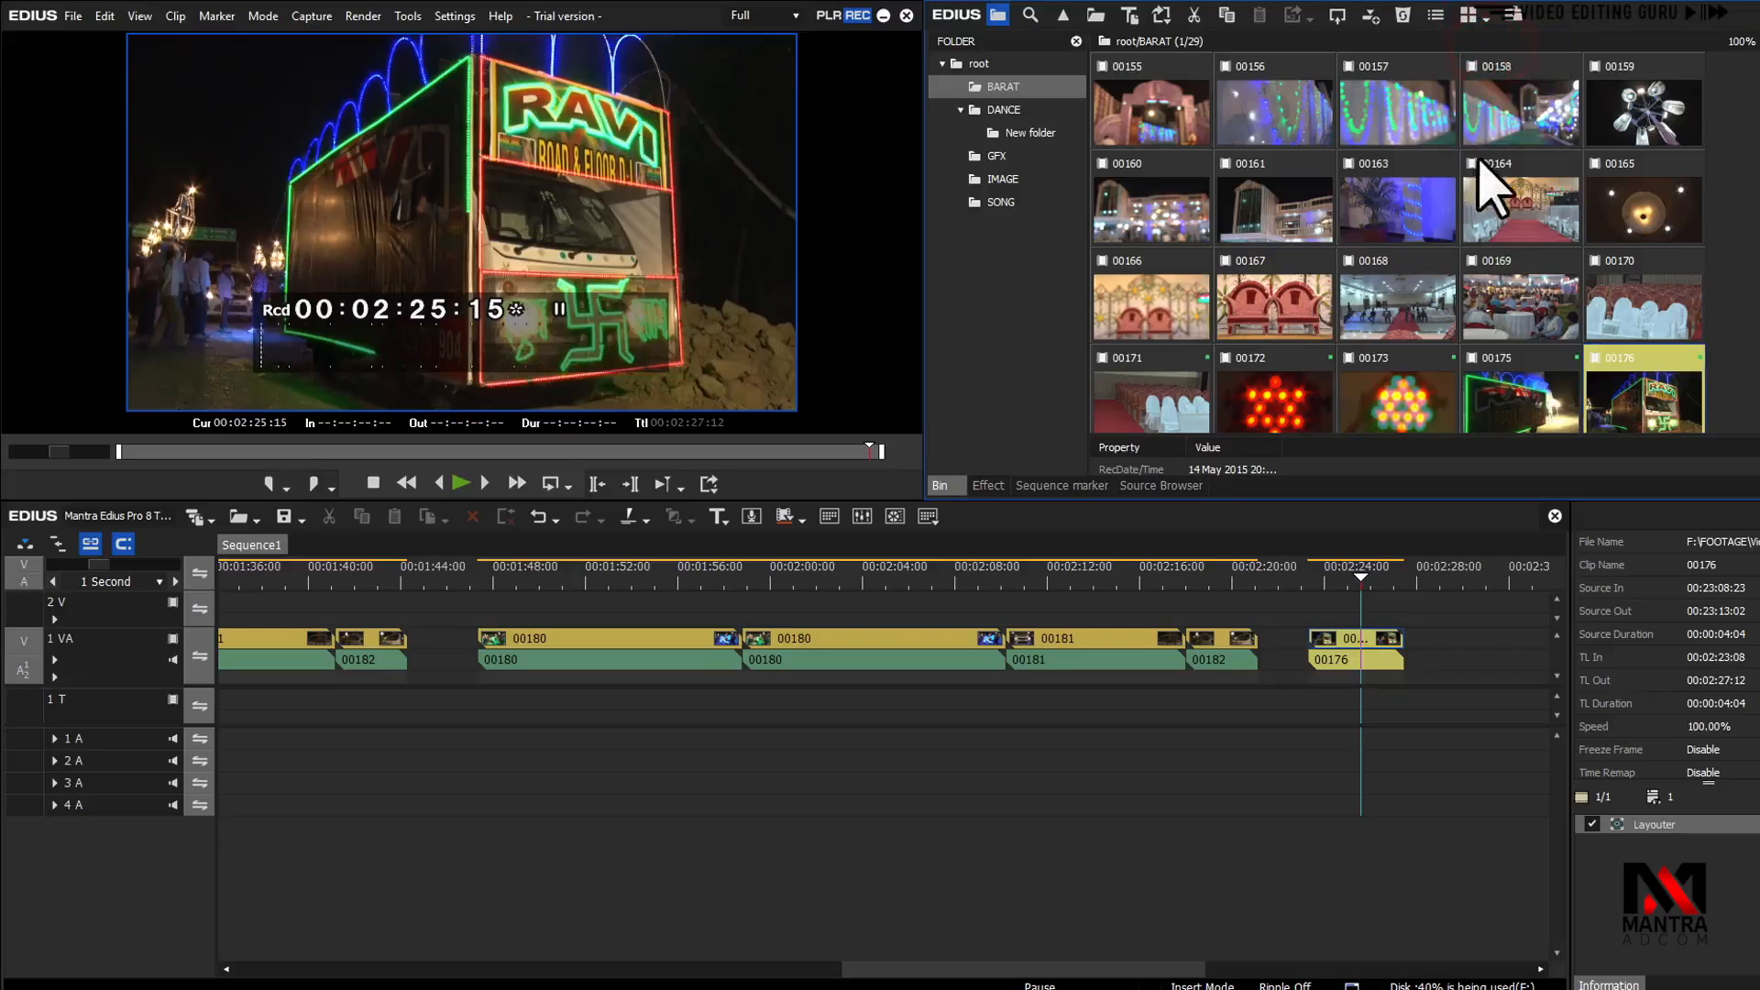
click(1486, 18)
click(1513, 64)
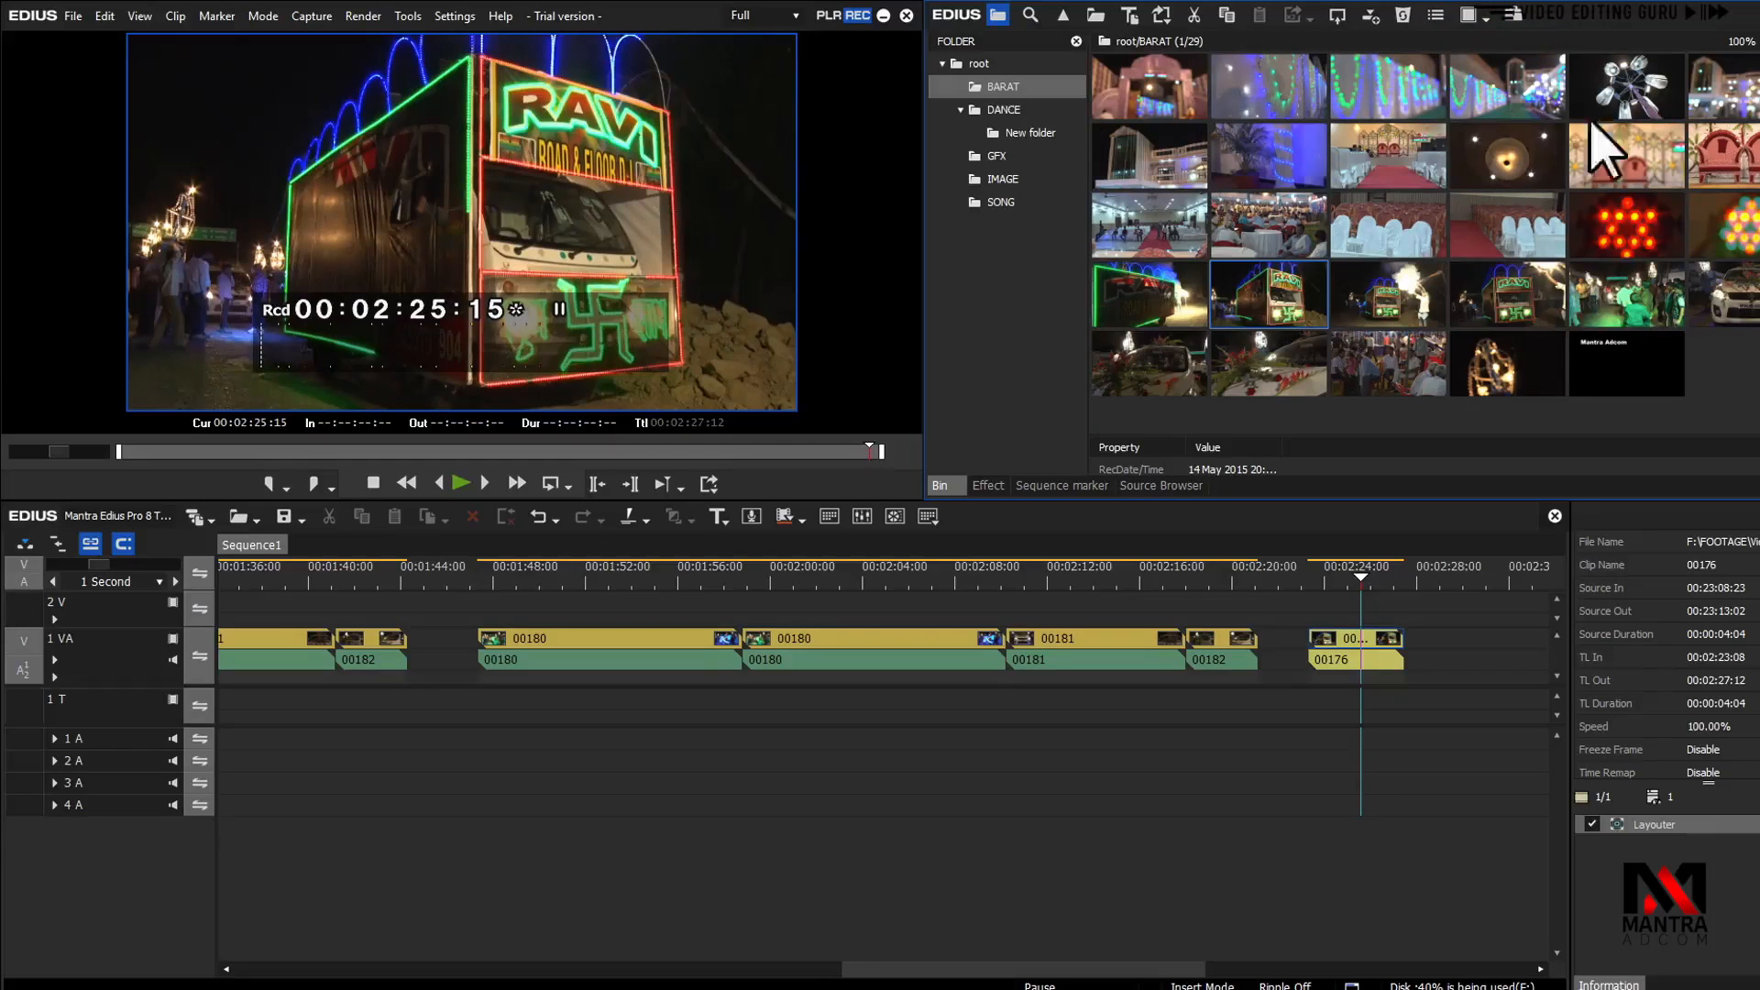
Show the BARAT clips in Tile view and select clip 00159
click(1470, 18)
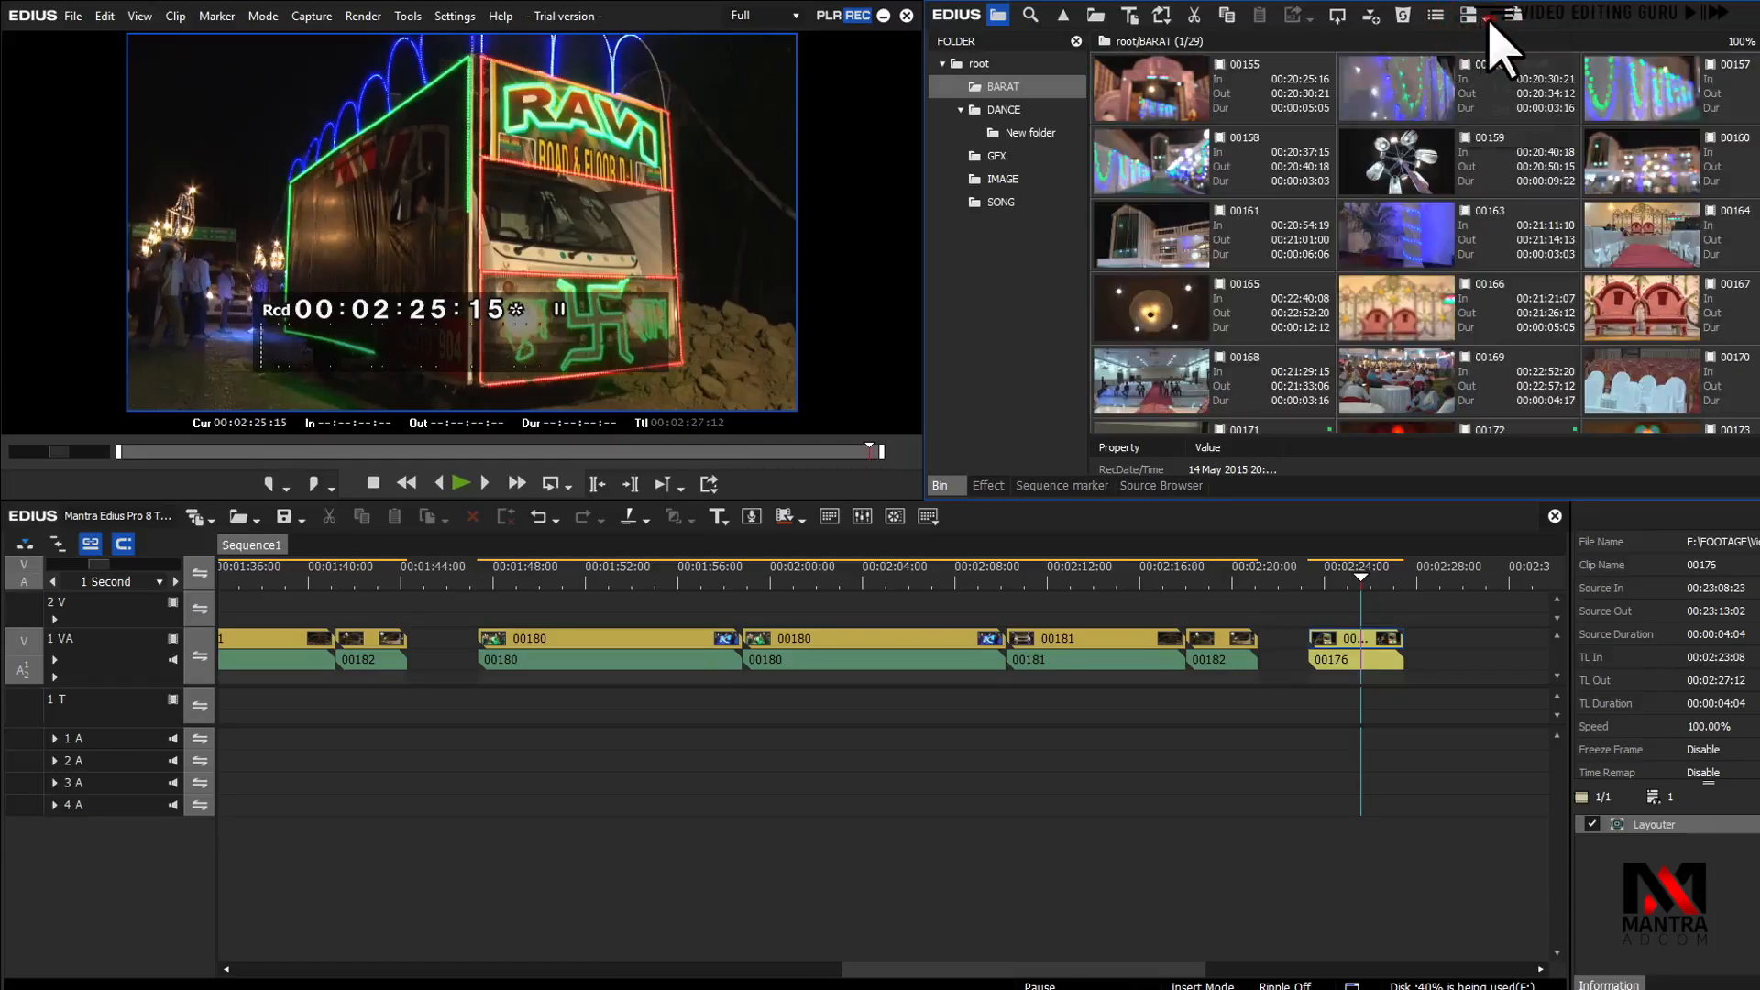
click(1486, 21)
click(1358, 139)
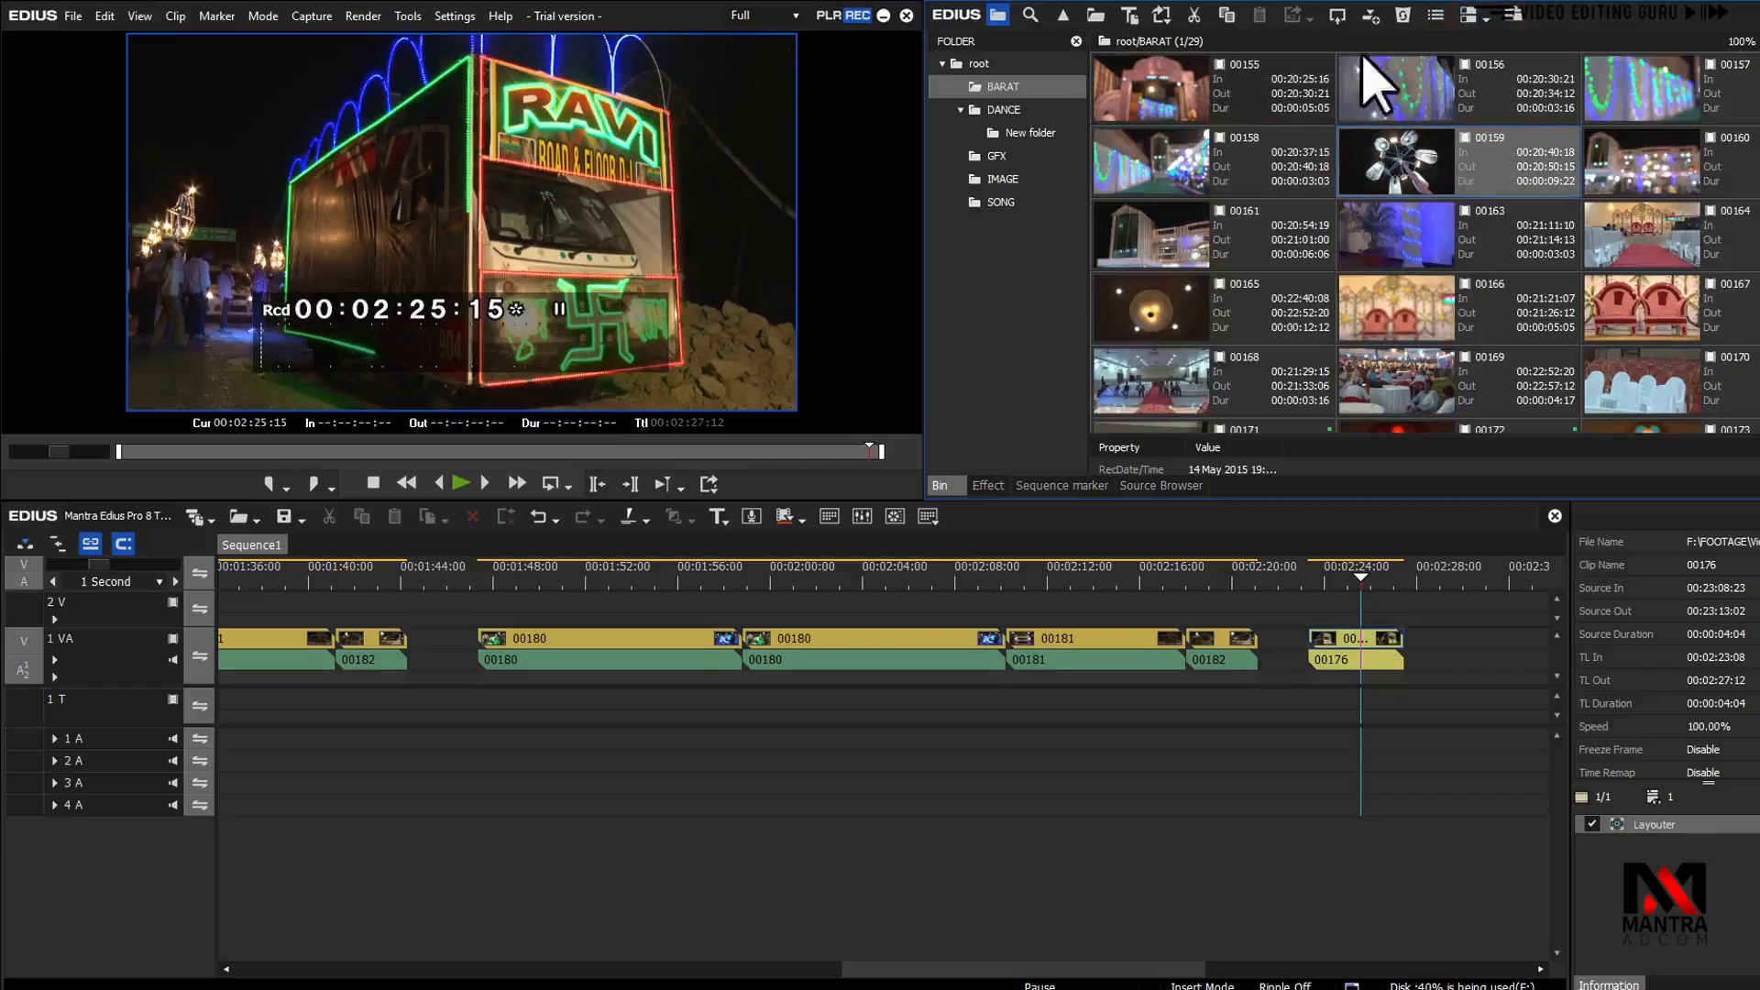
Show the BARAT clips in Detail view and select clips 00161 and 00160 in turn
click(1471, 18)
click(1461, 20)
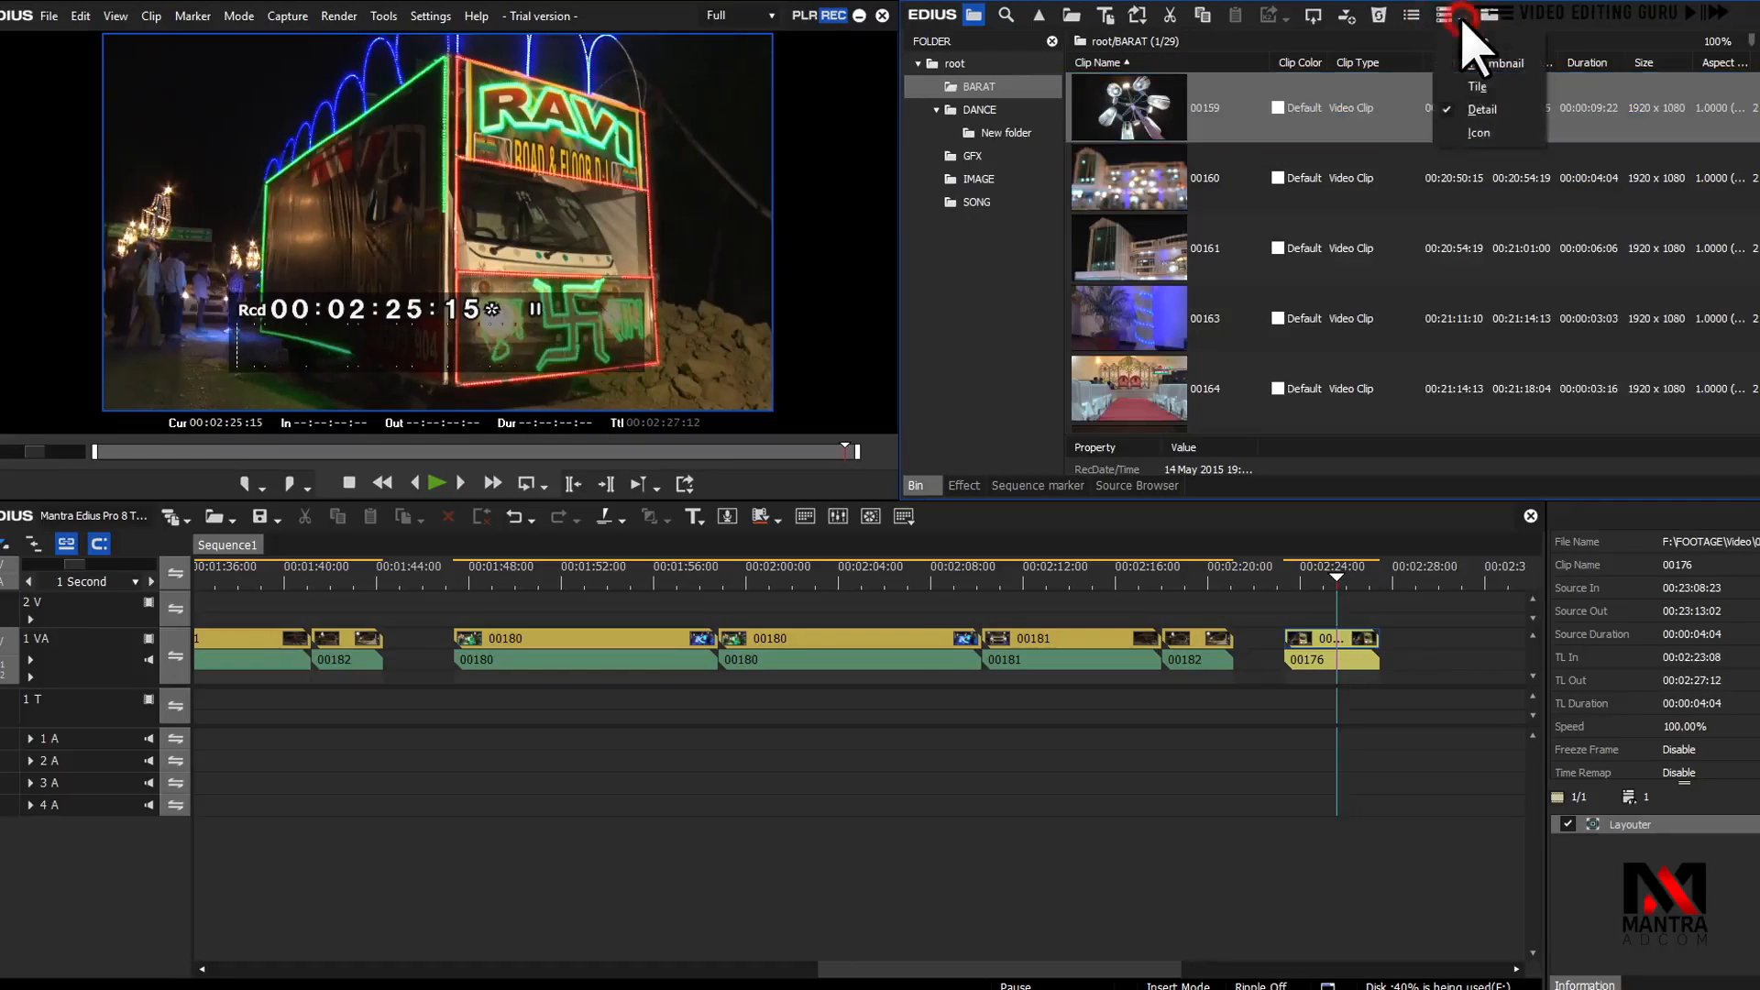
click(1320, 235)
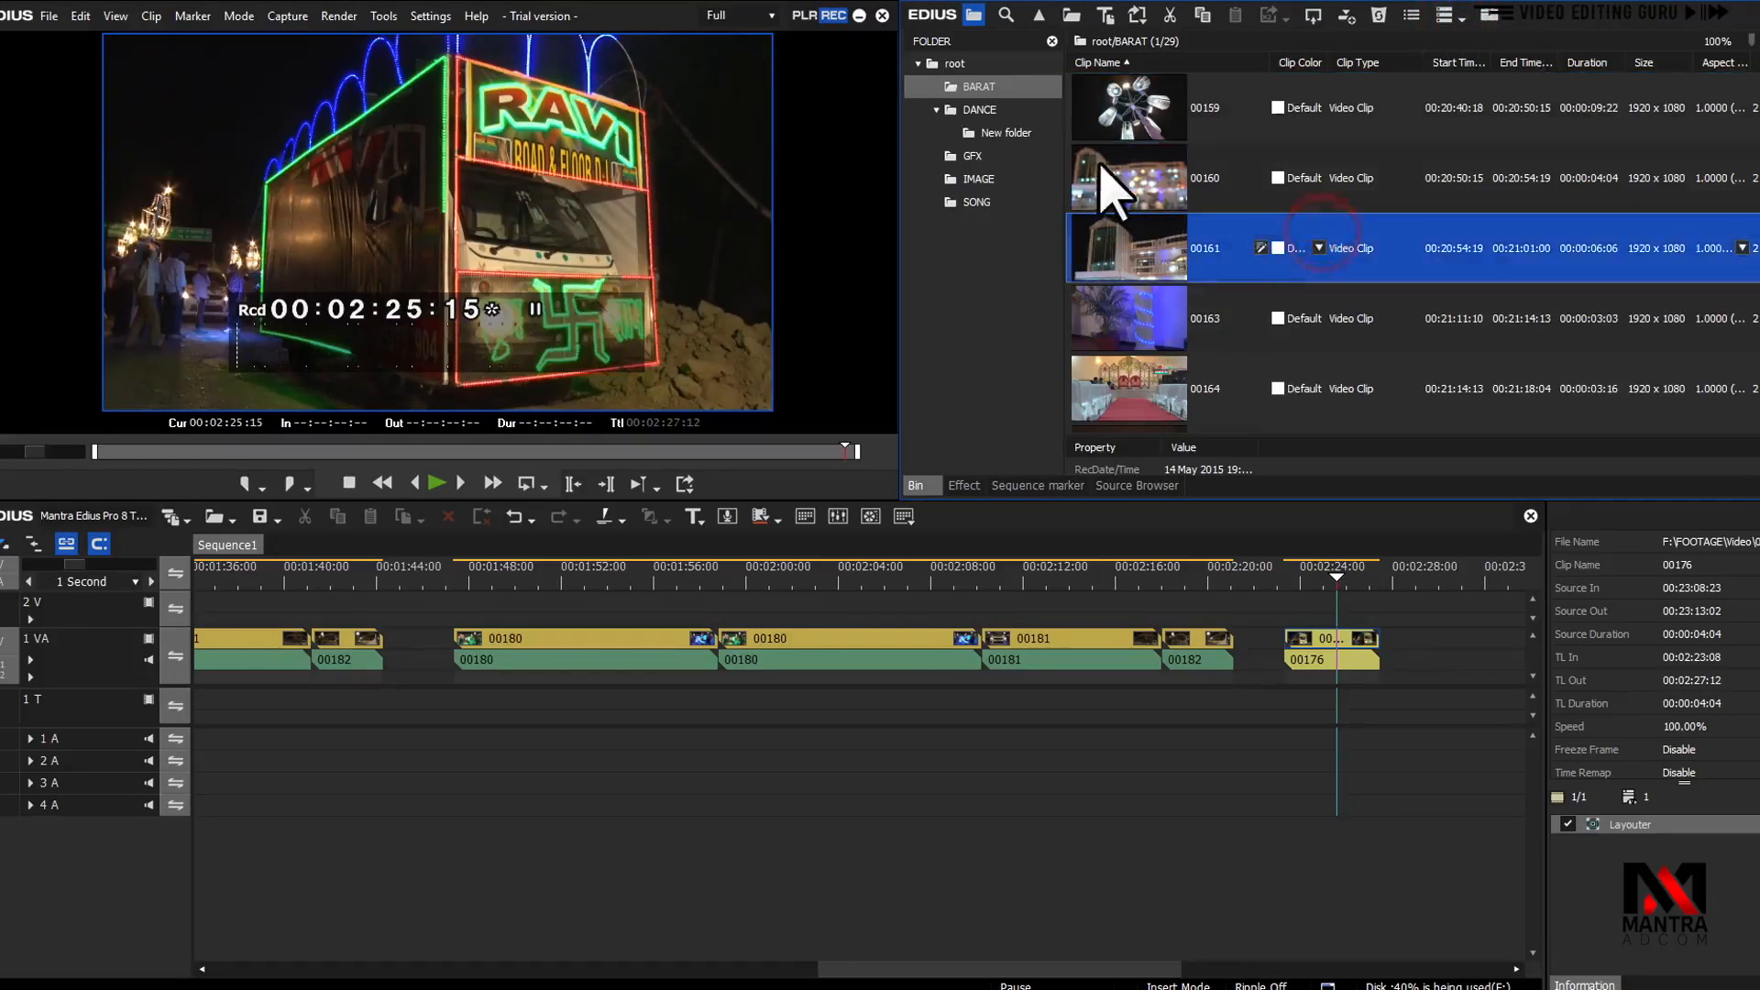
click(1128, 177)
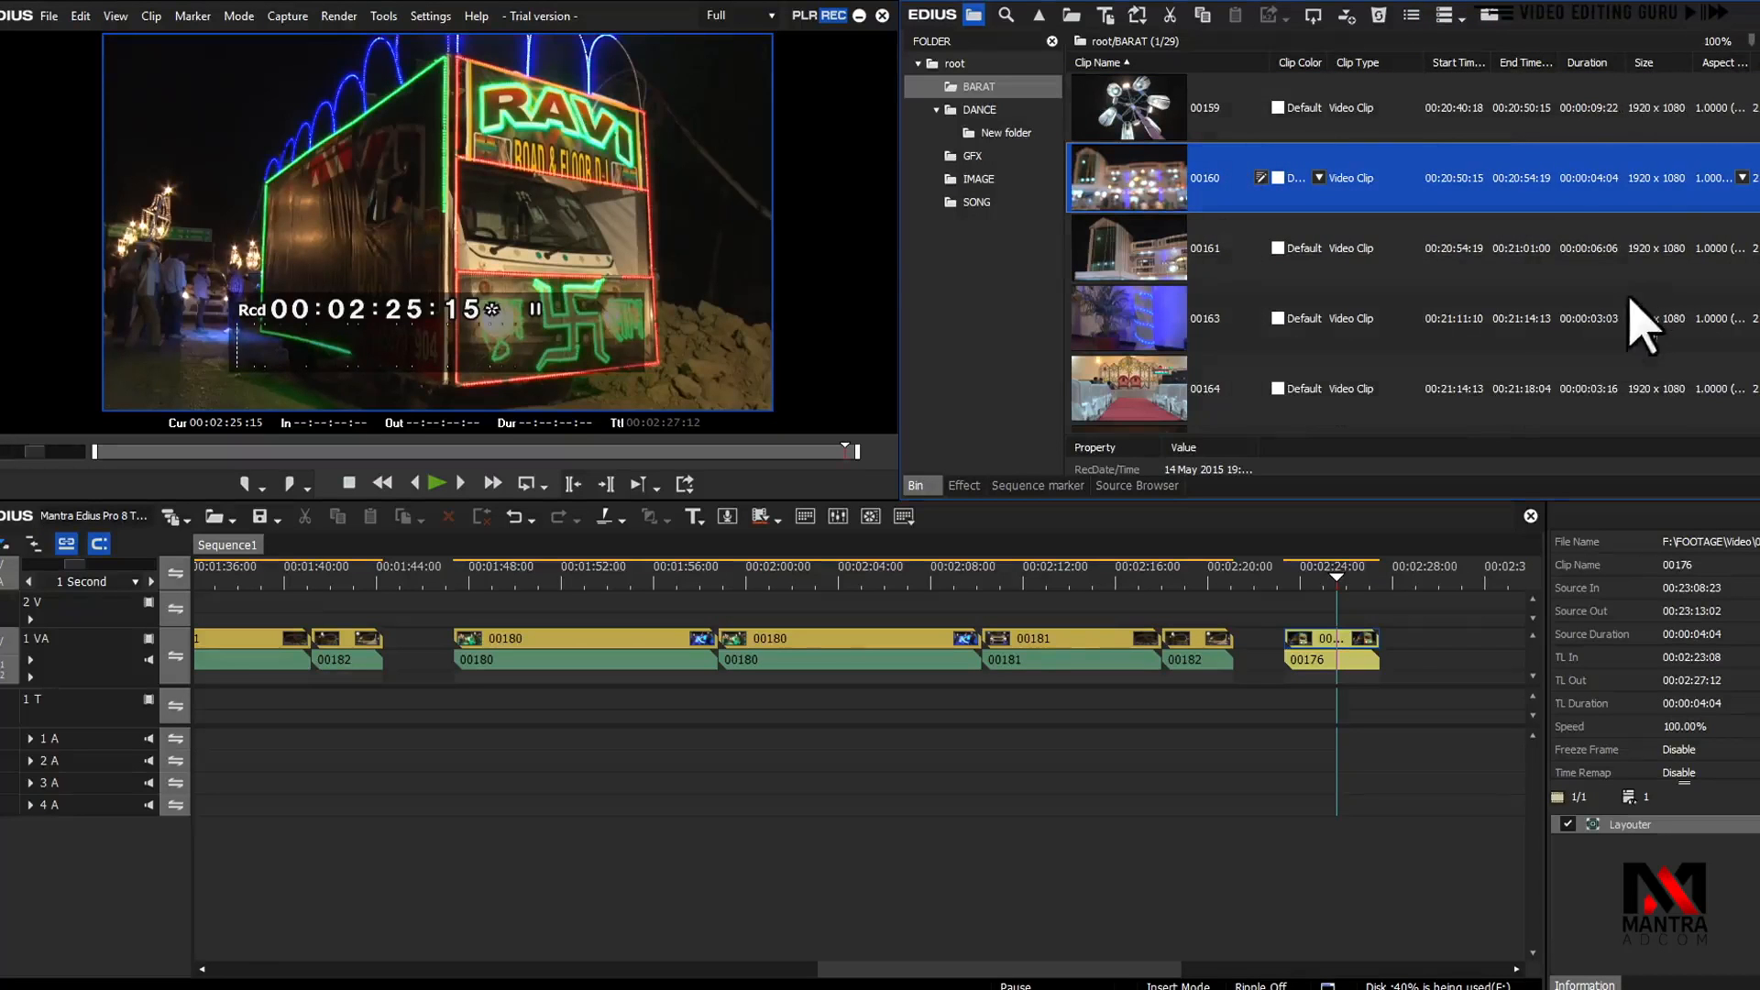
Show the BARAT clips in Icon view, then return the bin to Clip view
click(1460, 16)
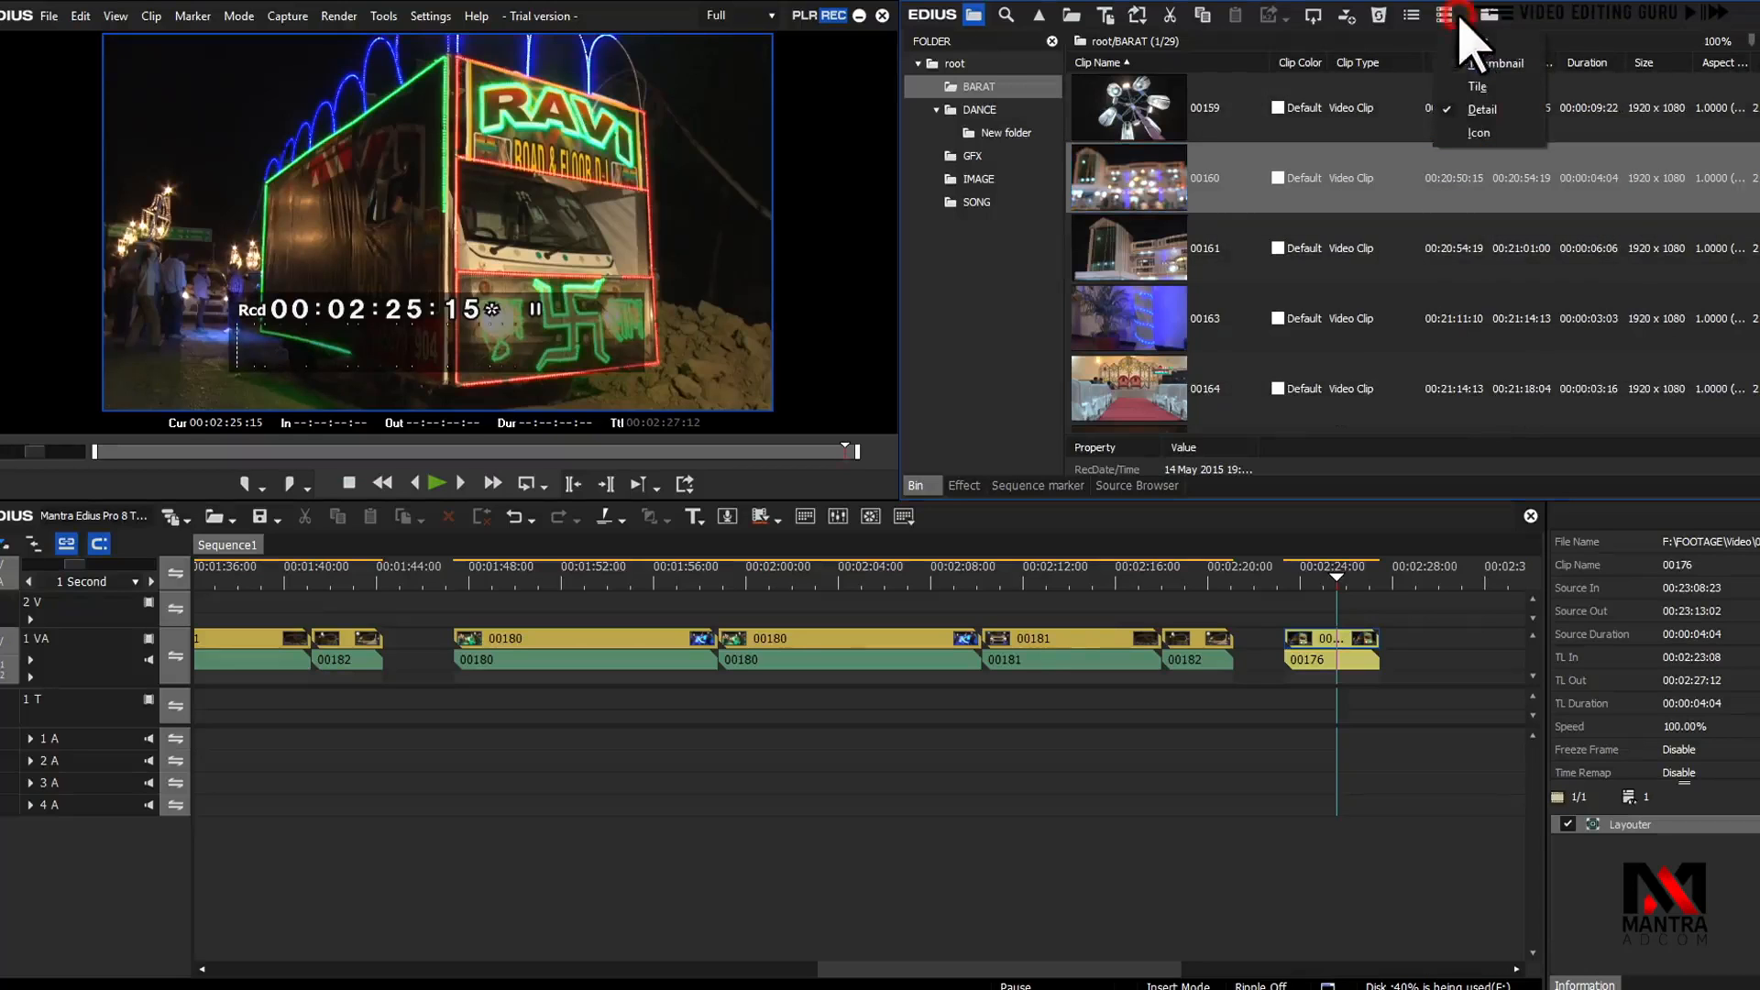
click(1471, 133)
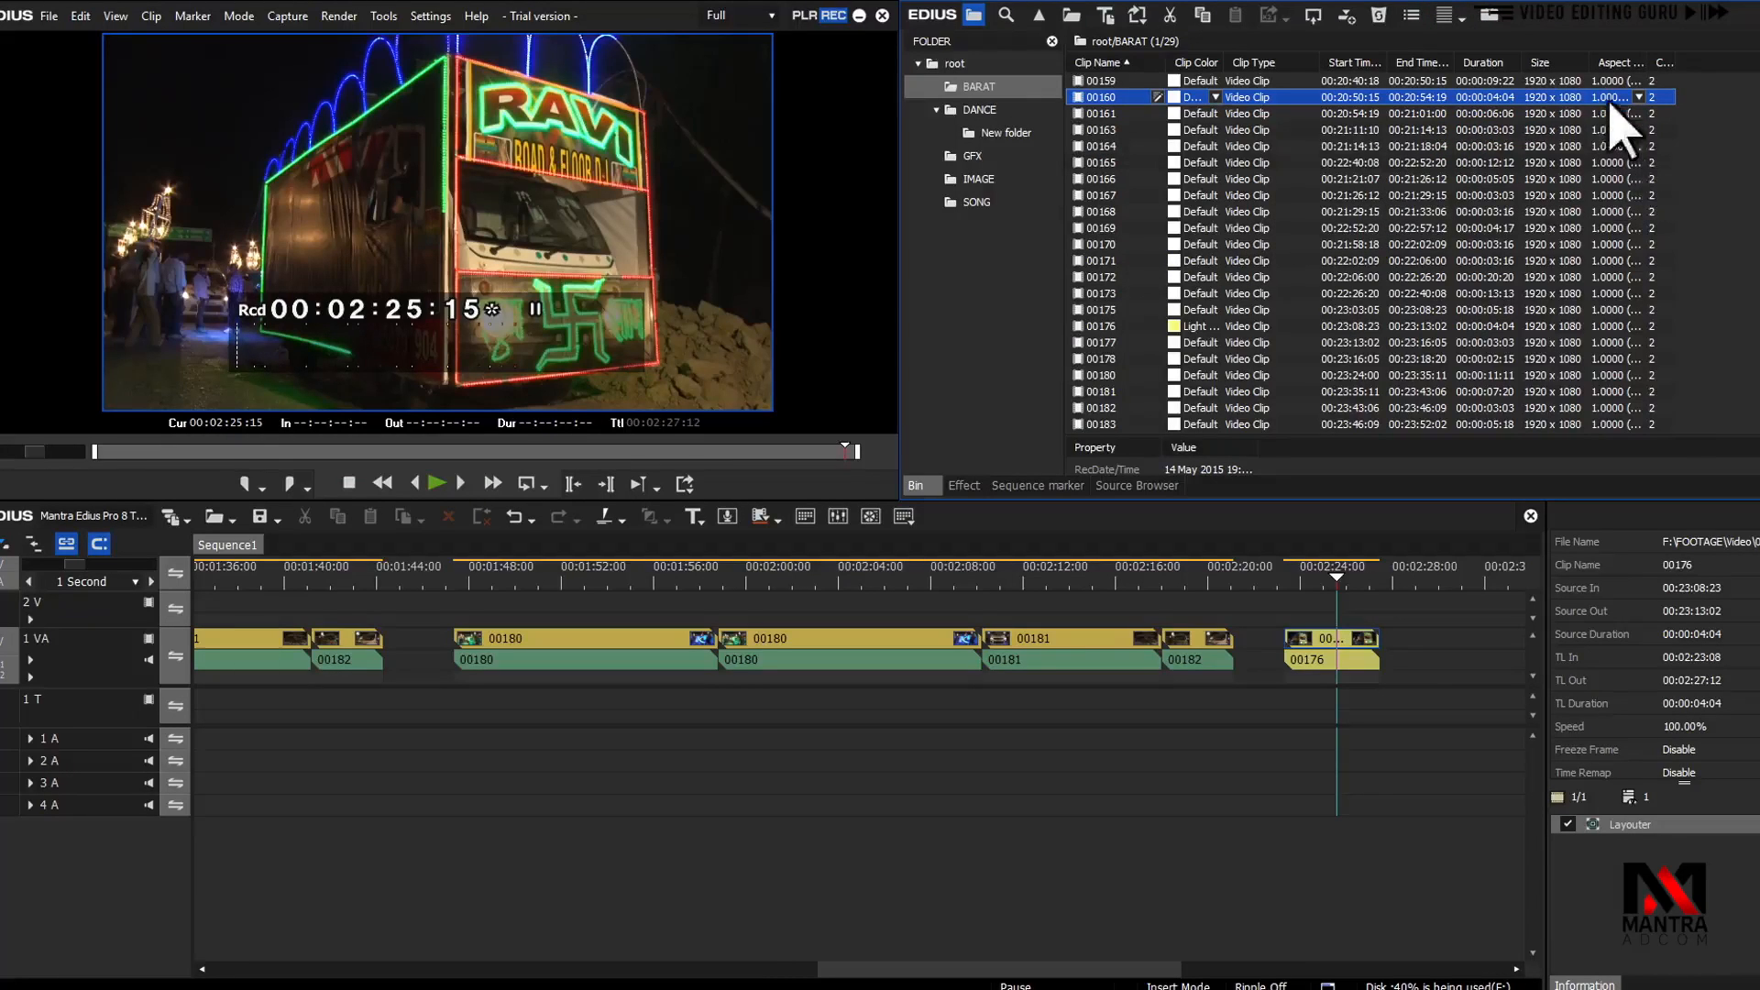
click(1456, 29)
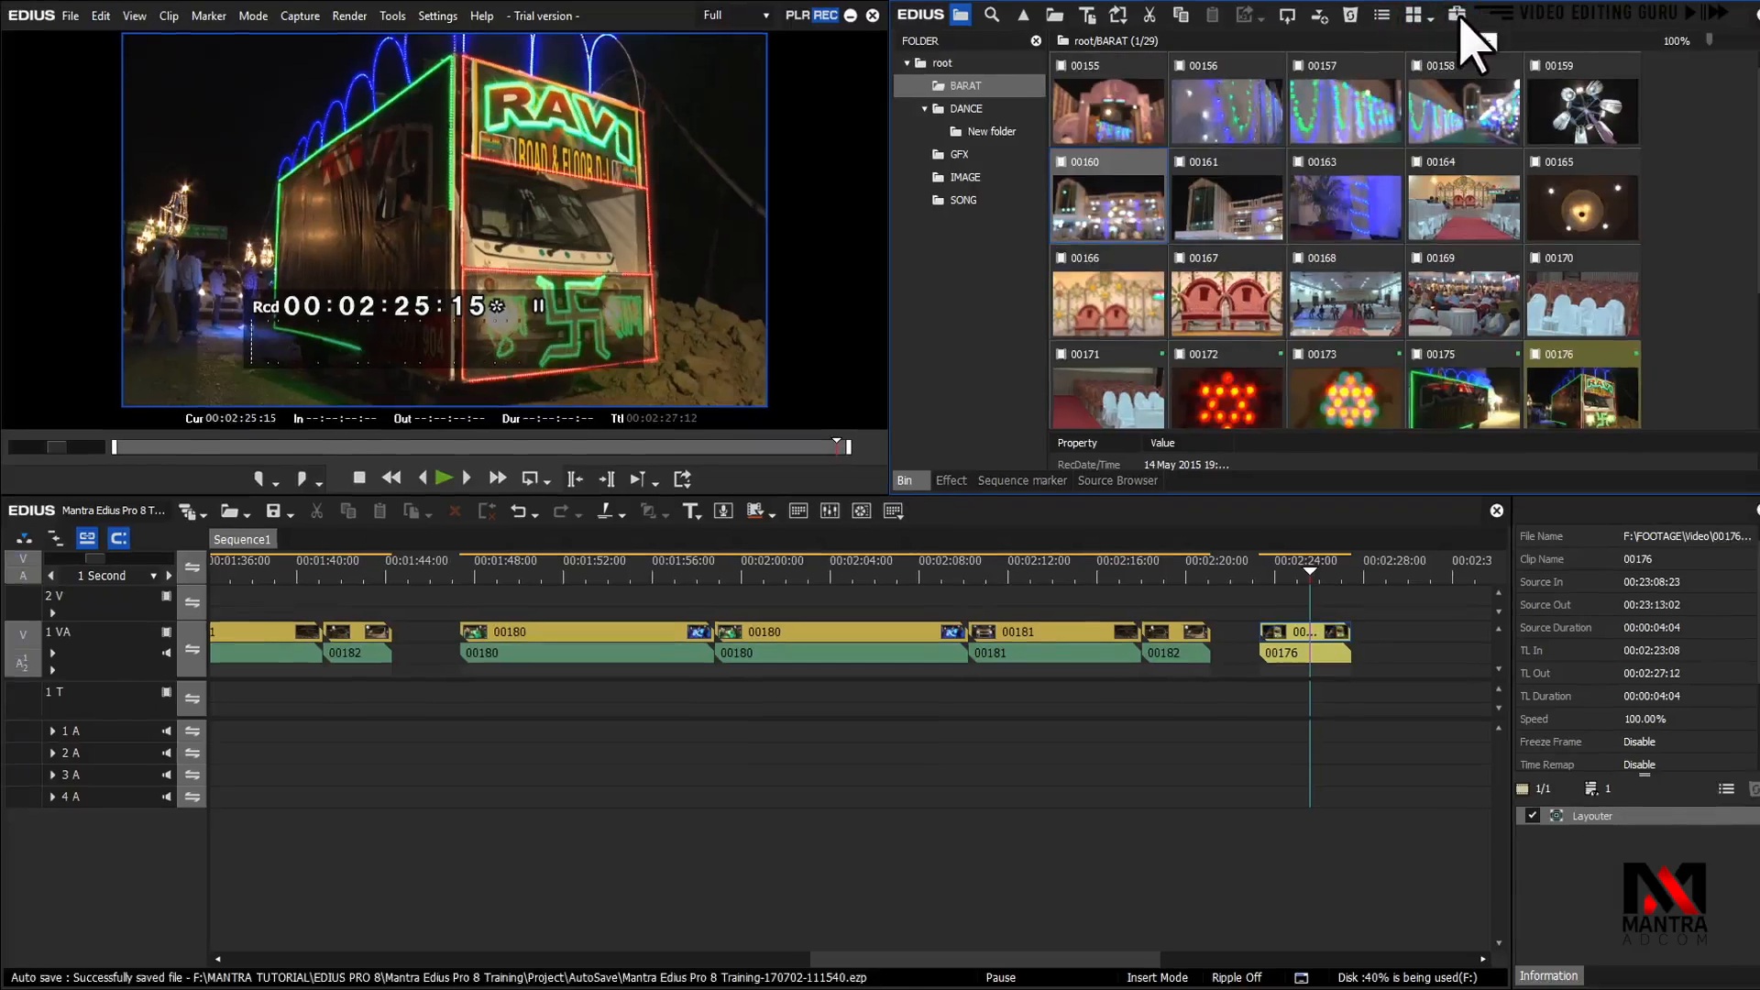
Look at the bin's list of additional tools, close it and clear the clip selection
click(1489, 16)
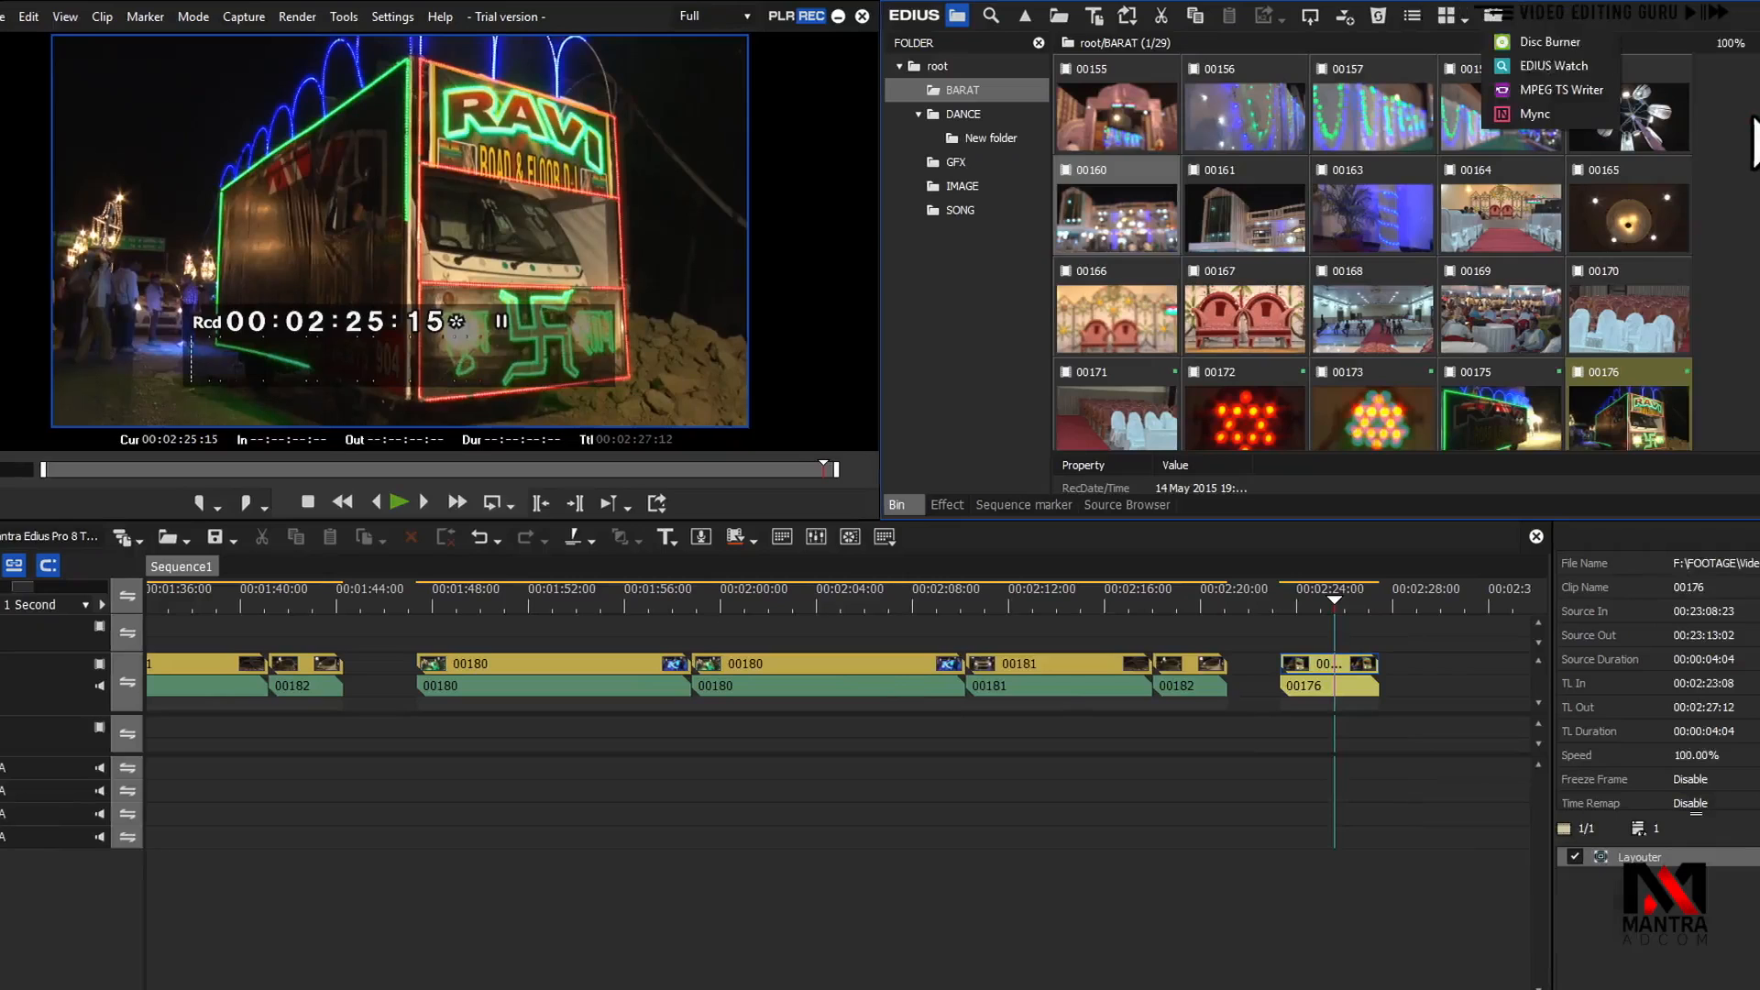
click(1753, 116)
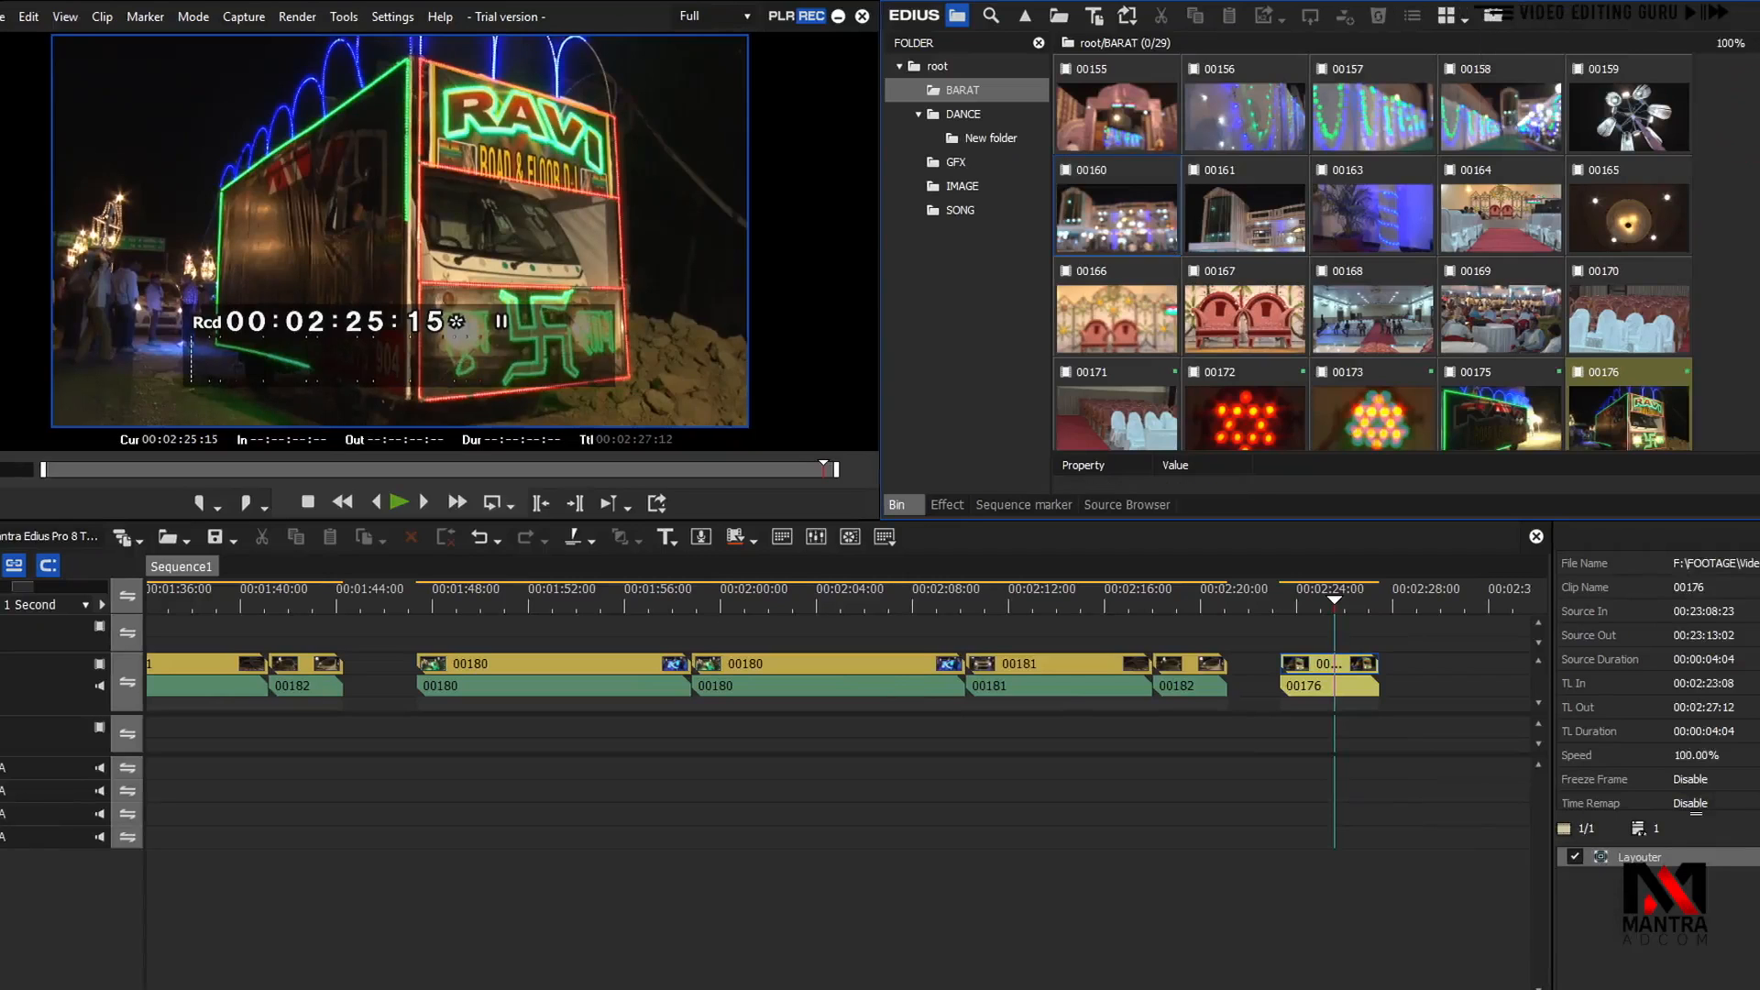
Enlarge and shrink the BARAT folder's clip thumbnails several times, ending at a size of 60%
scroll(1408, 256, up, 8)
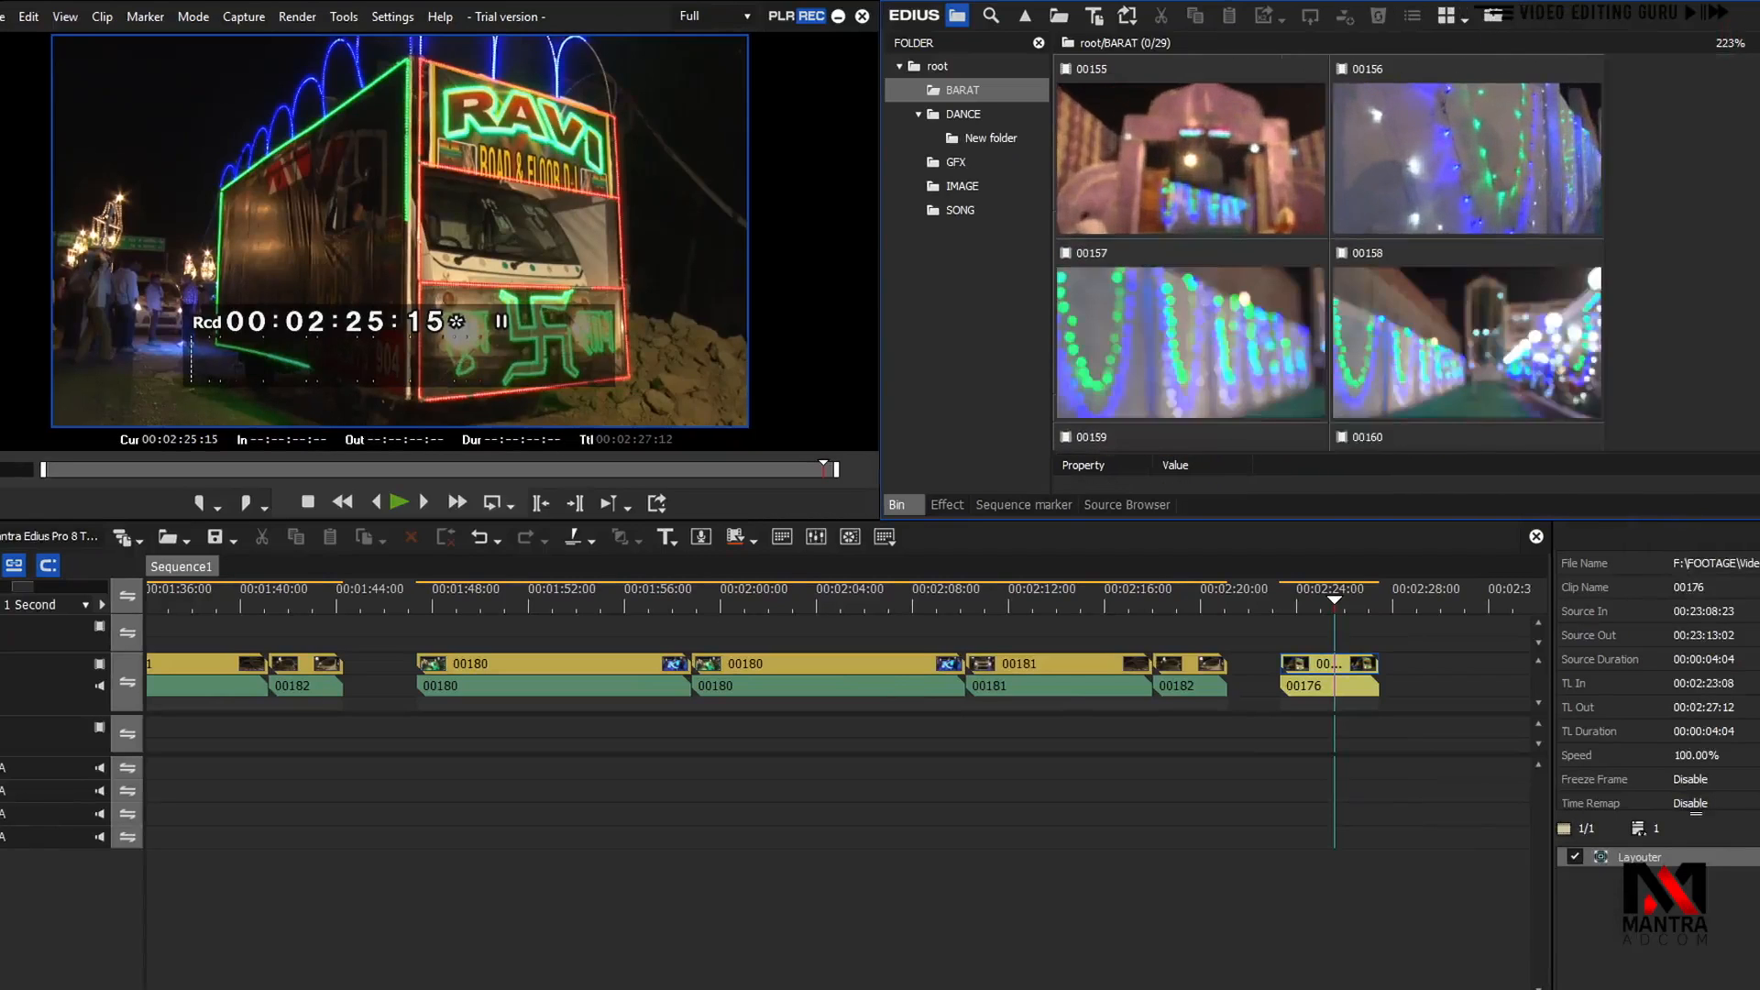
scroll(1407, 256, down, 4)
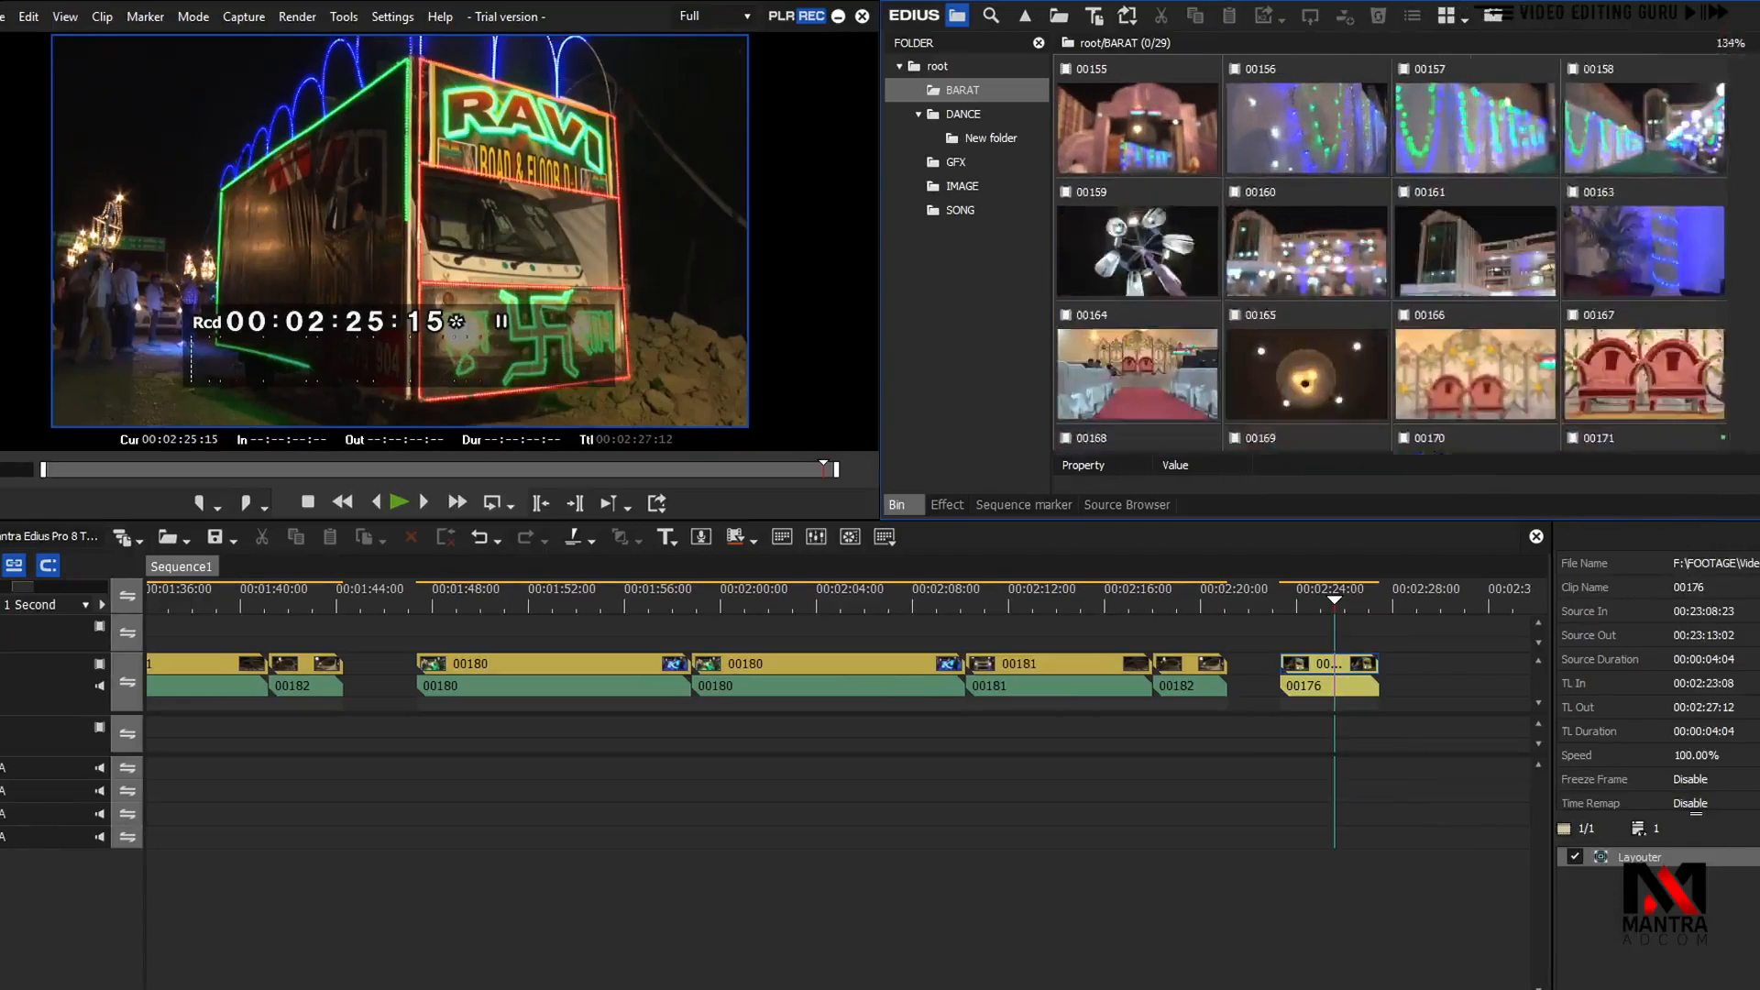
scroll(1407, 256, up, 5)
scroll(1407, 256, down, 7)
scroll(1407, 255, up, 5)
scroll(1408, 256, up, 2)
scroll(1408, 255, down, 7)
scroll(1407, 256, down, 2)
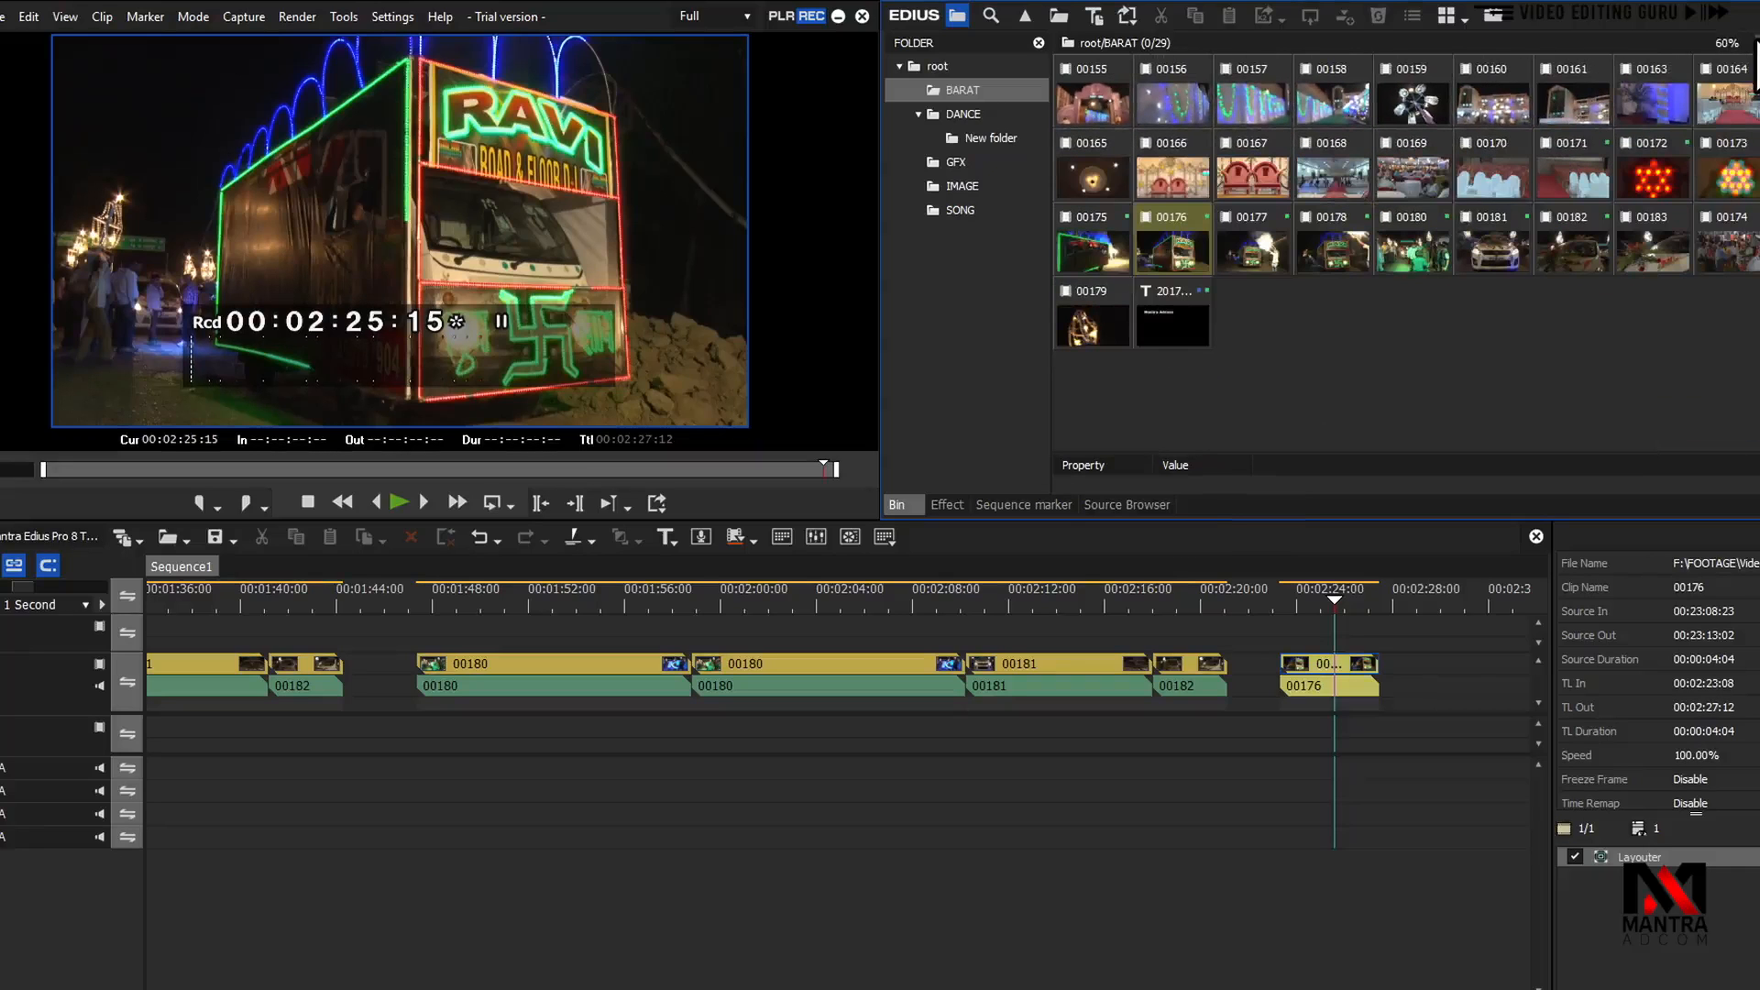
Enlarge the BARAT folder's clip thumbnails up to 134% and shrink them back to a size of 70%
scroll(1408, 256, up, 4)
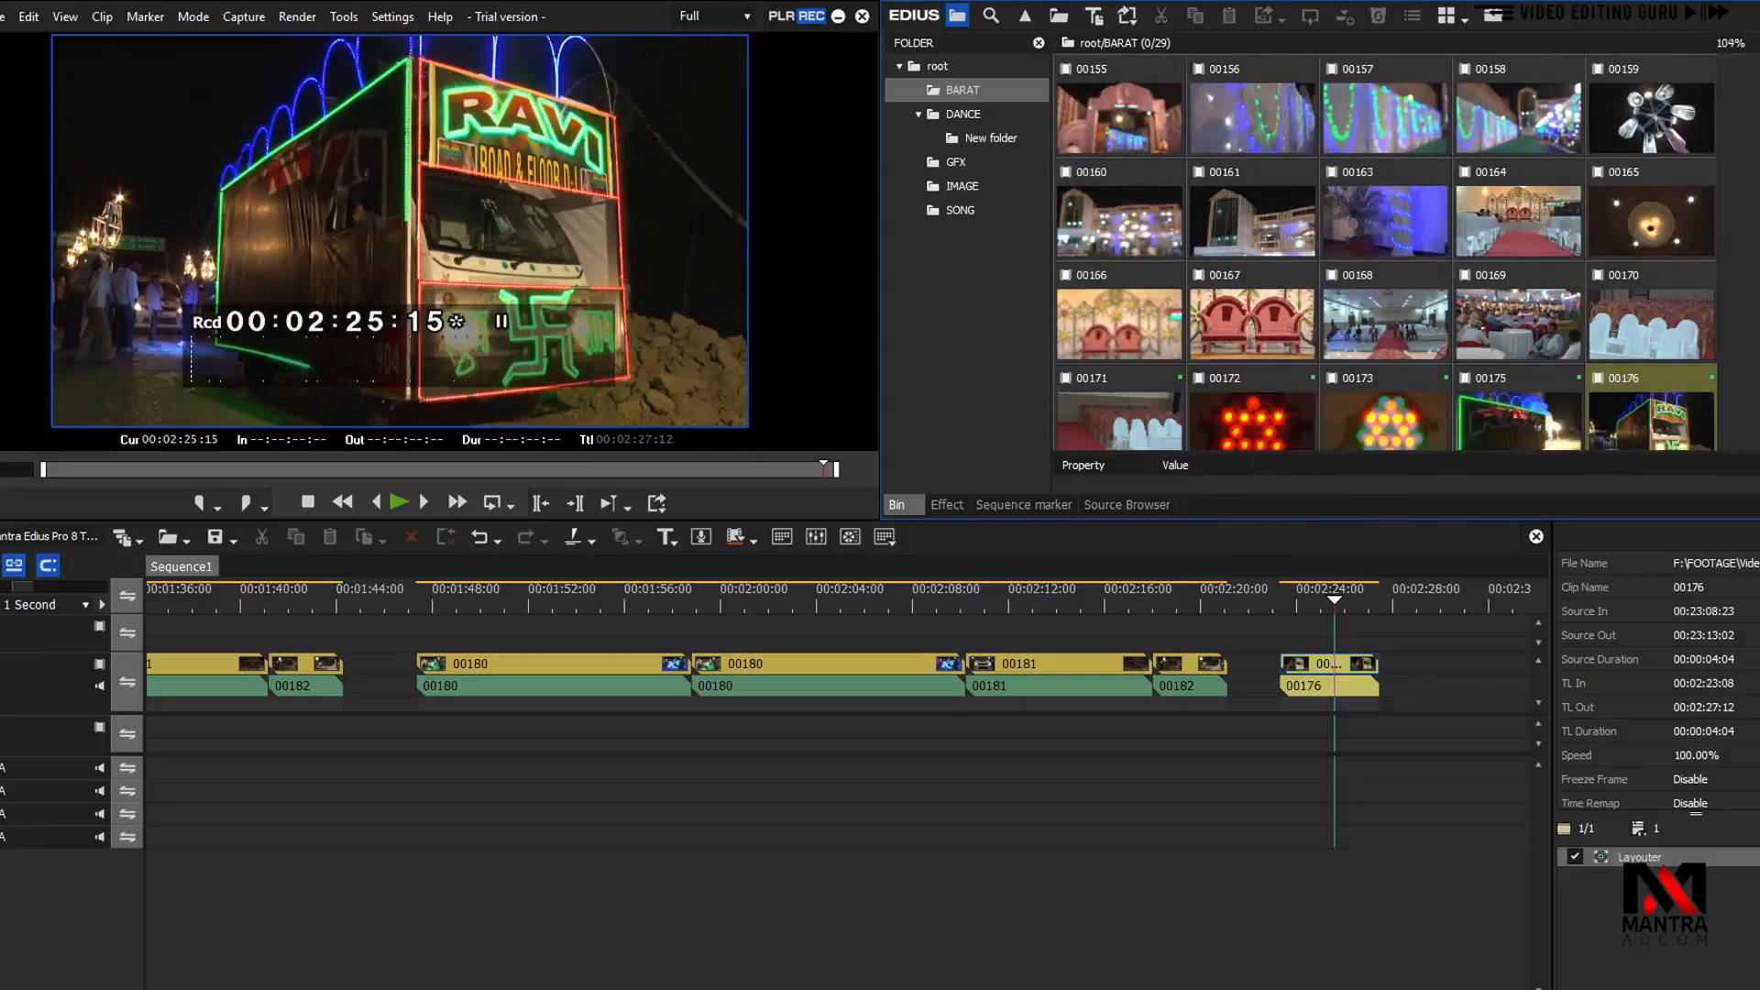
scroll(1408, 256, up, 3)
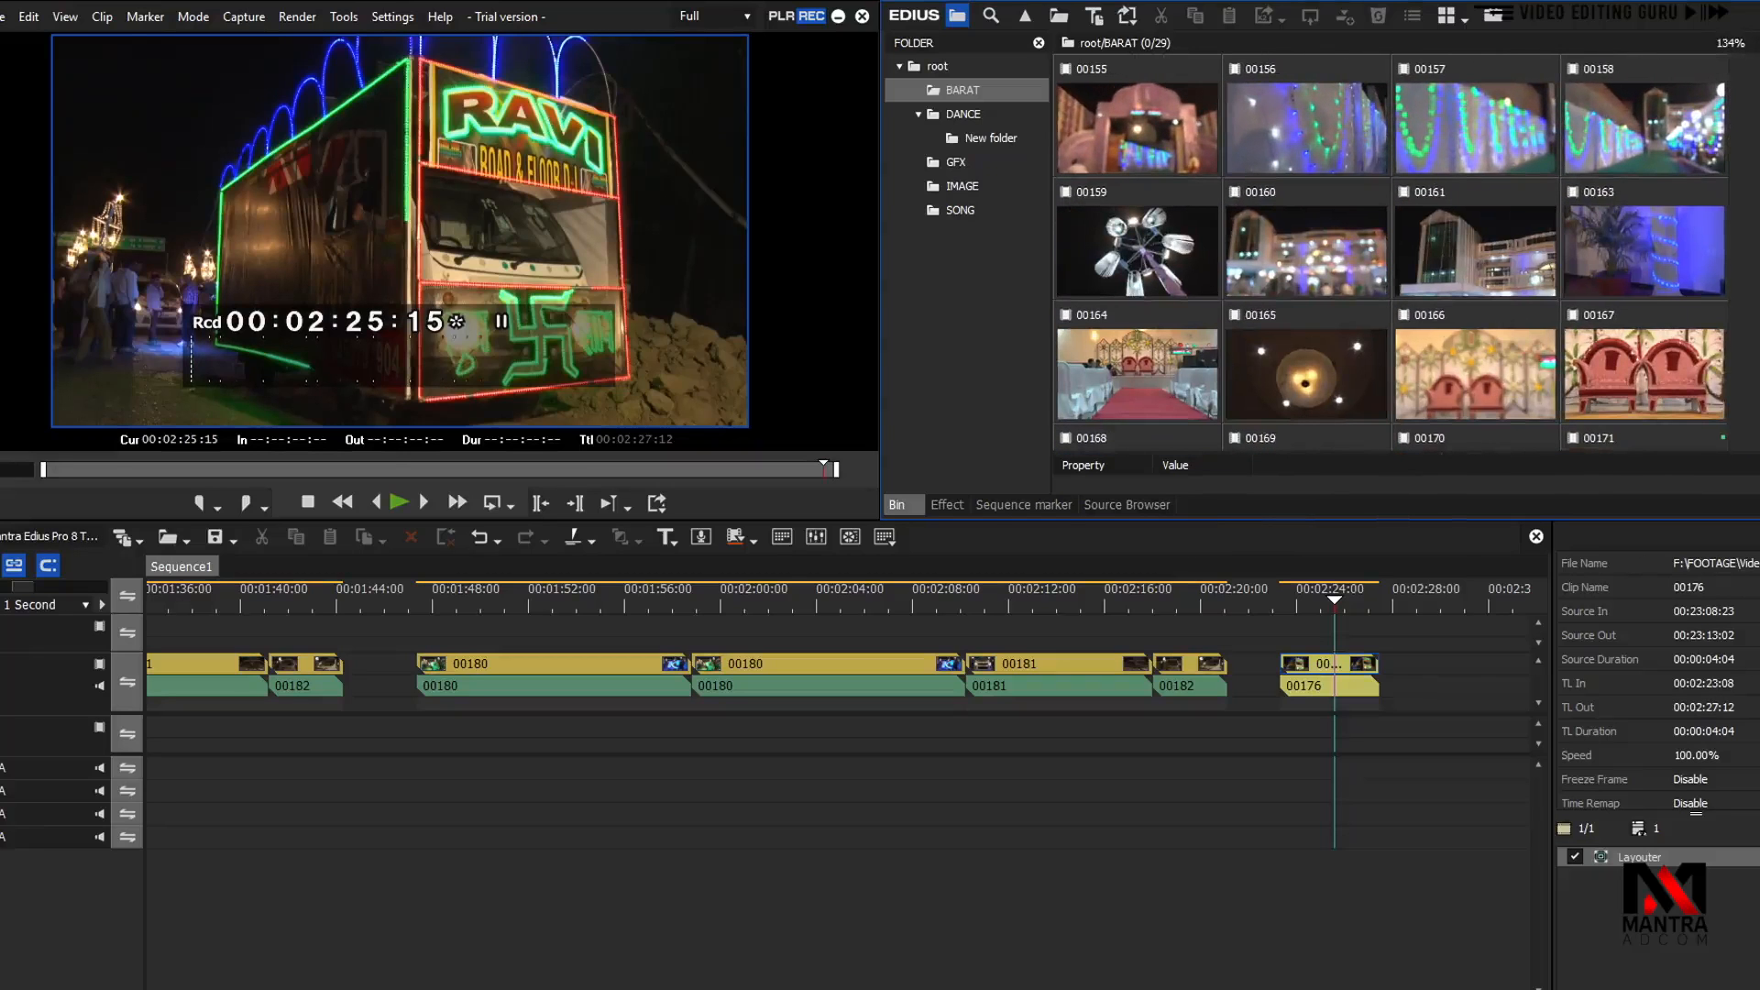
scroll(1407, 256, down, 5)
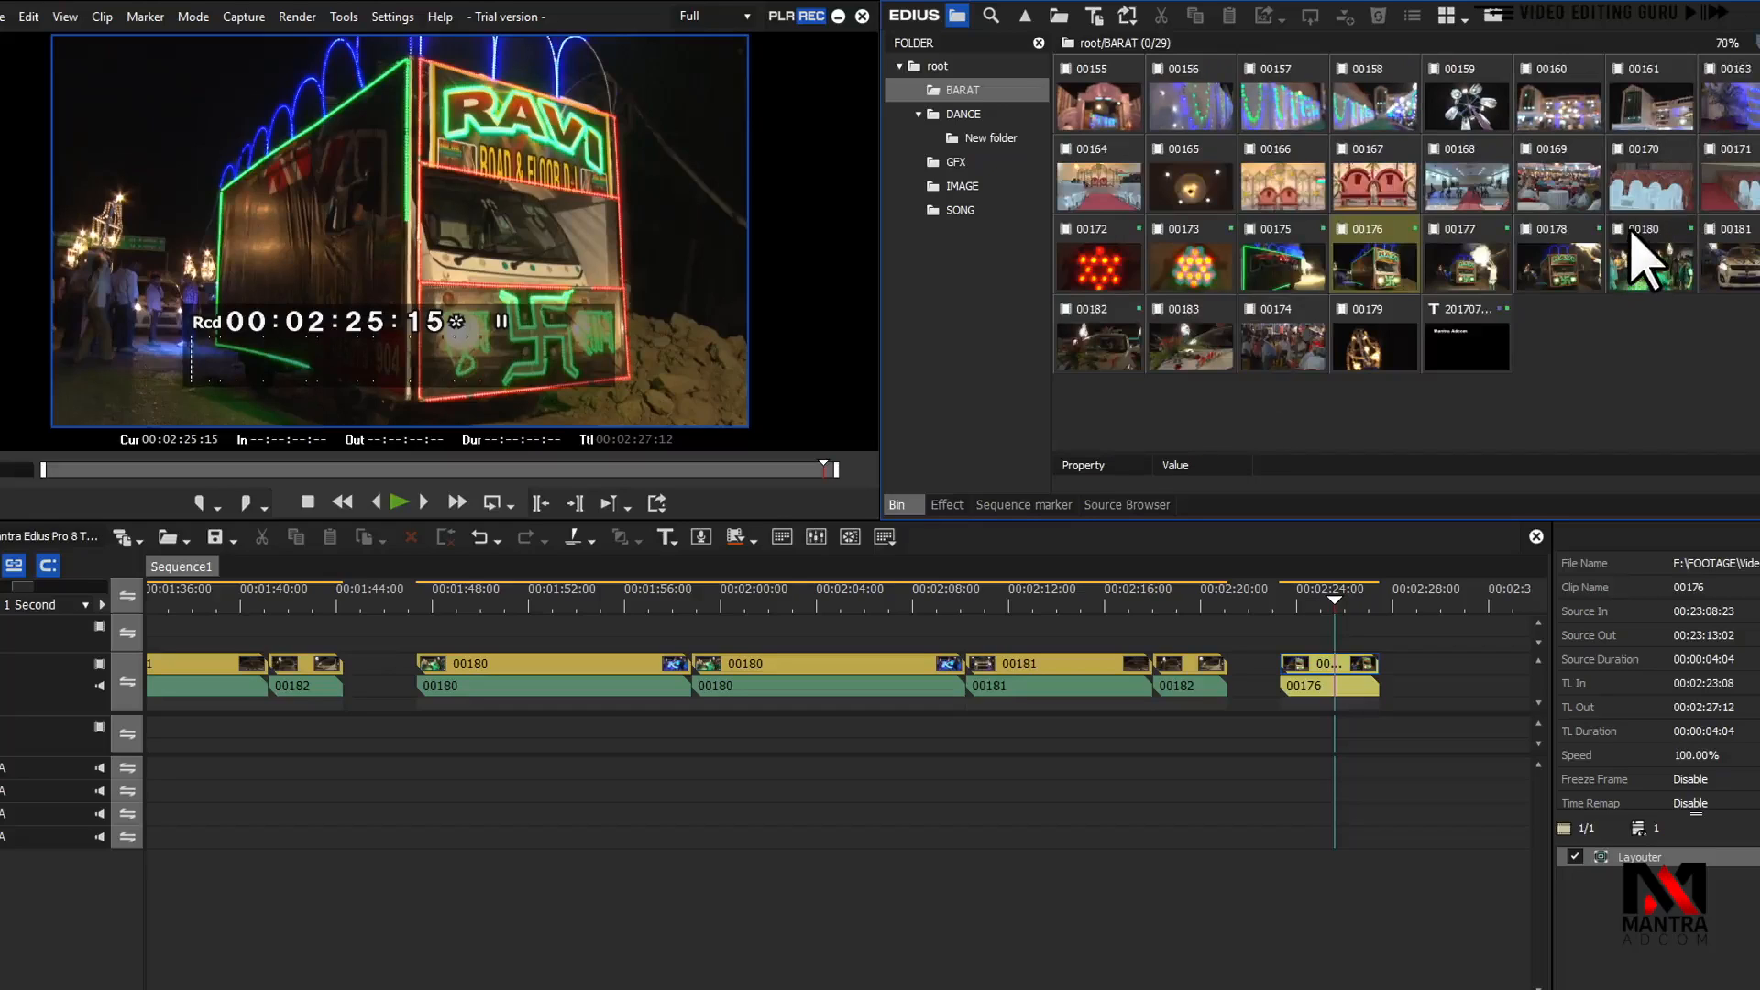
Enlarge the bin's clip property area to read through the metadata of clip 00177, and shrink the area again
click(1580, 453)
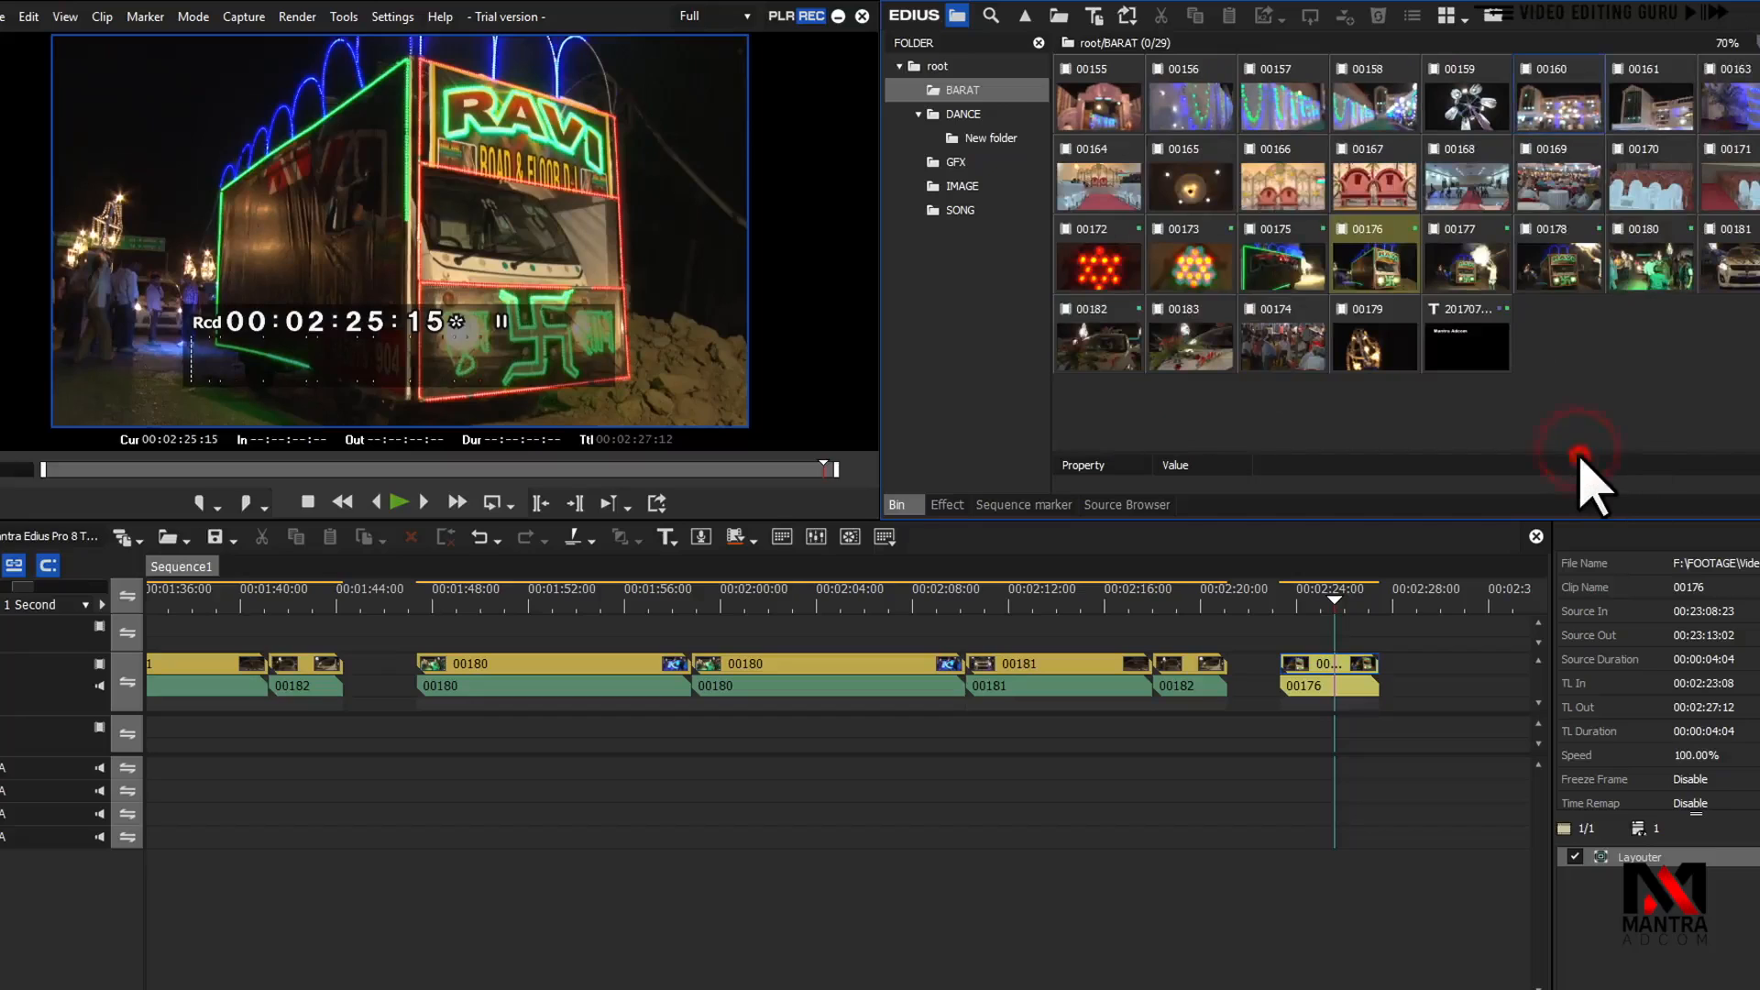
drag(1592, 453, 1620, 363)
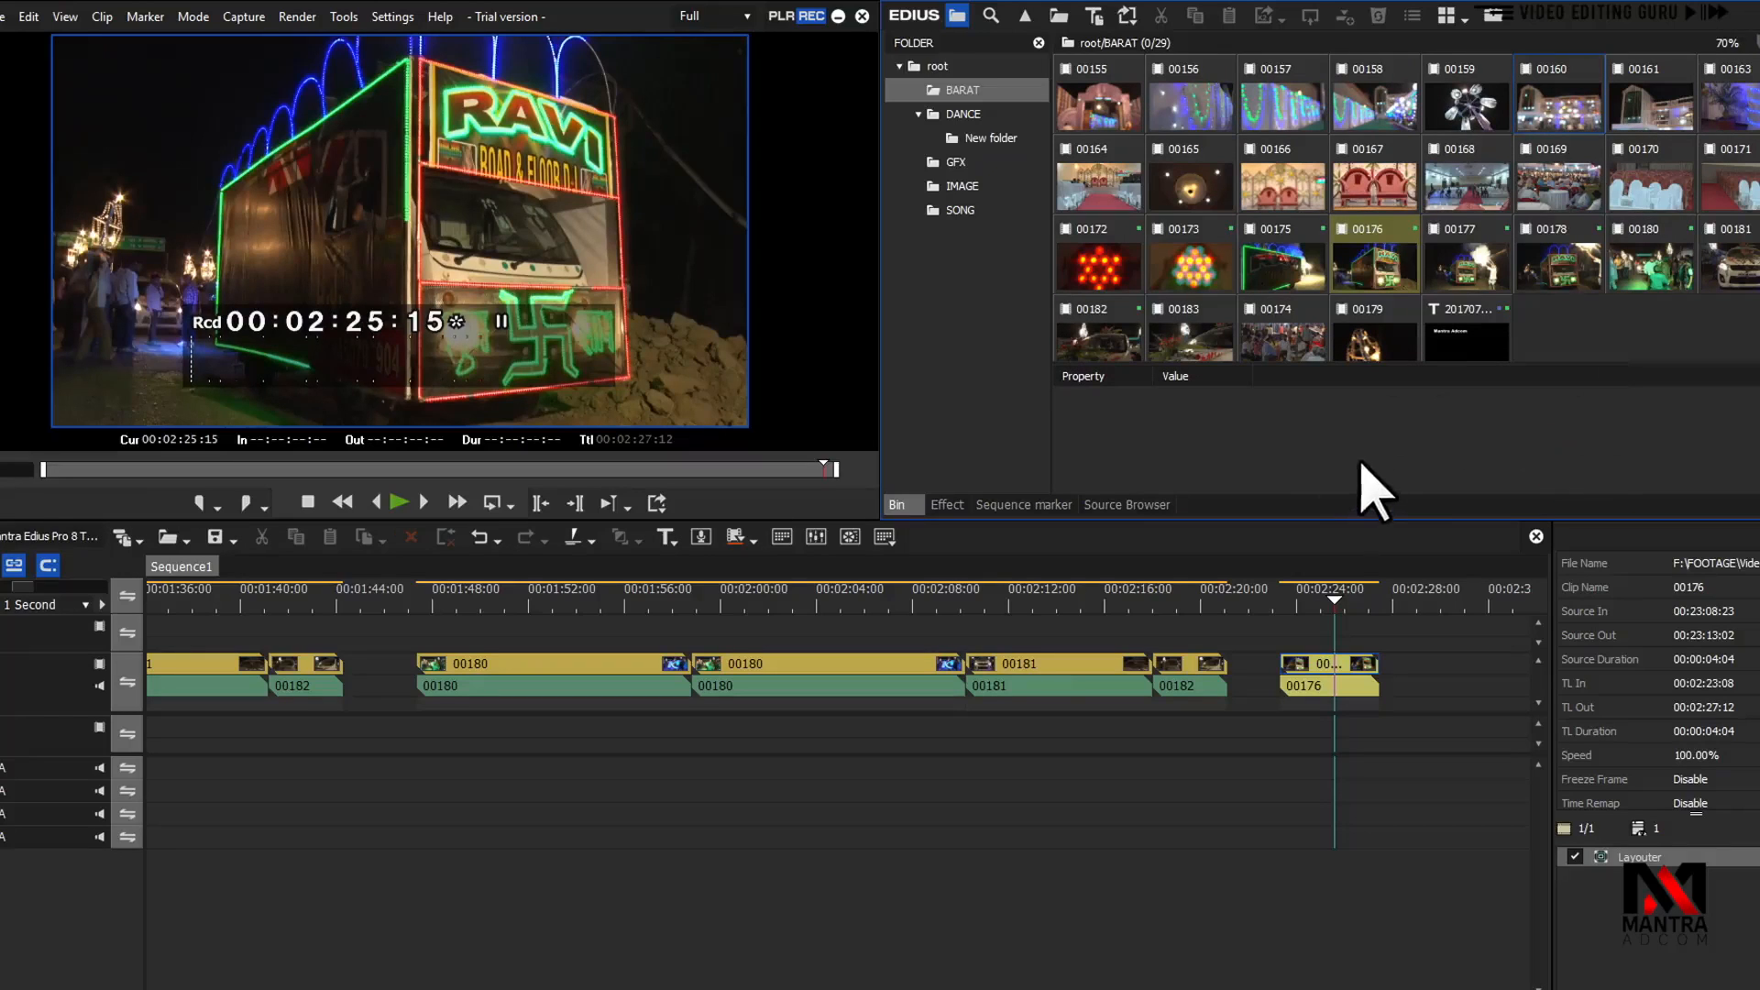
click(1484, 235)
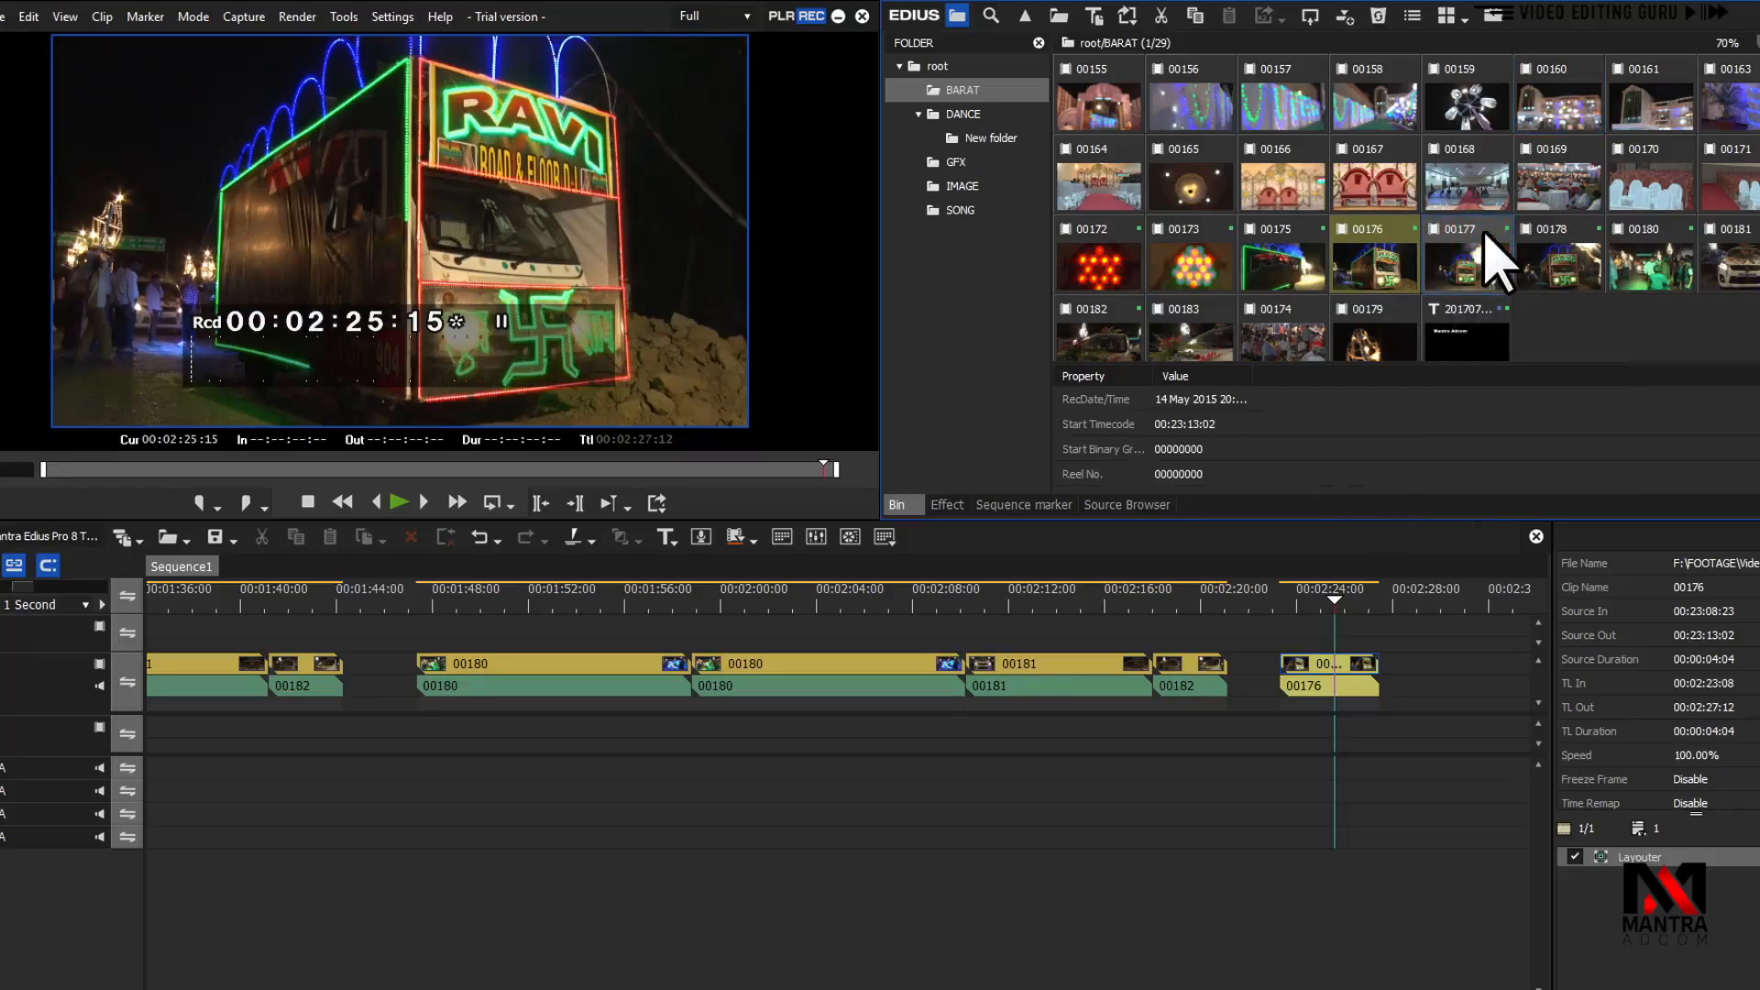
scroll(1317, 459, down, 5)
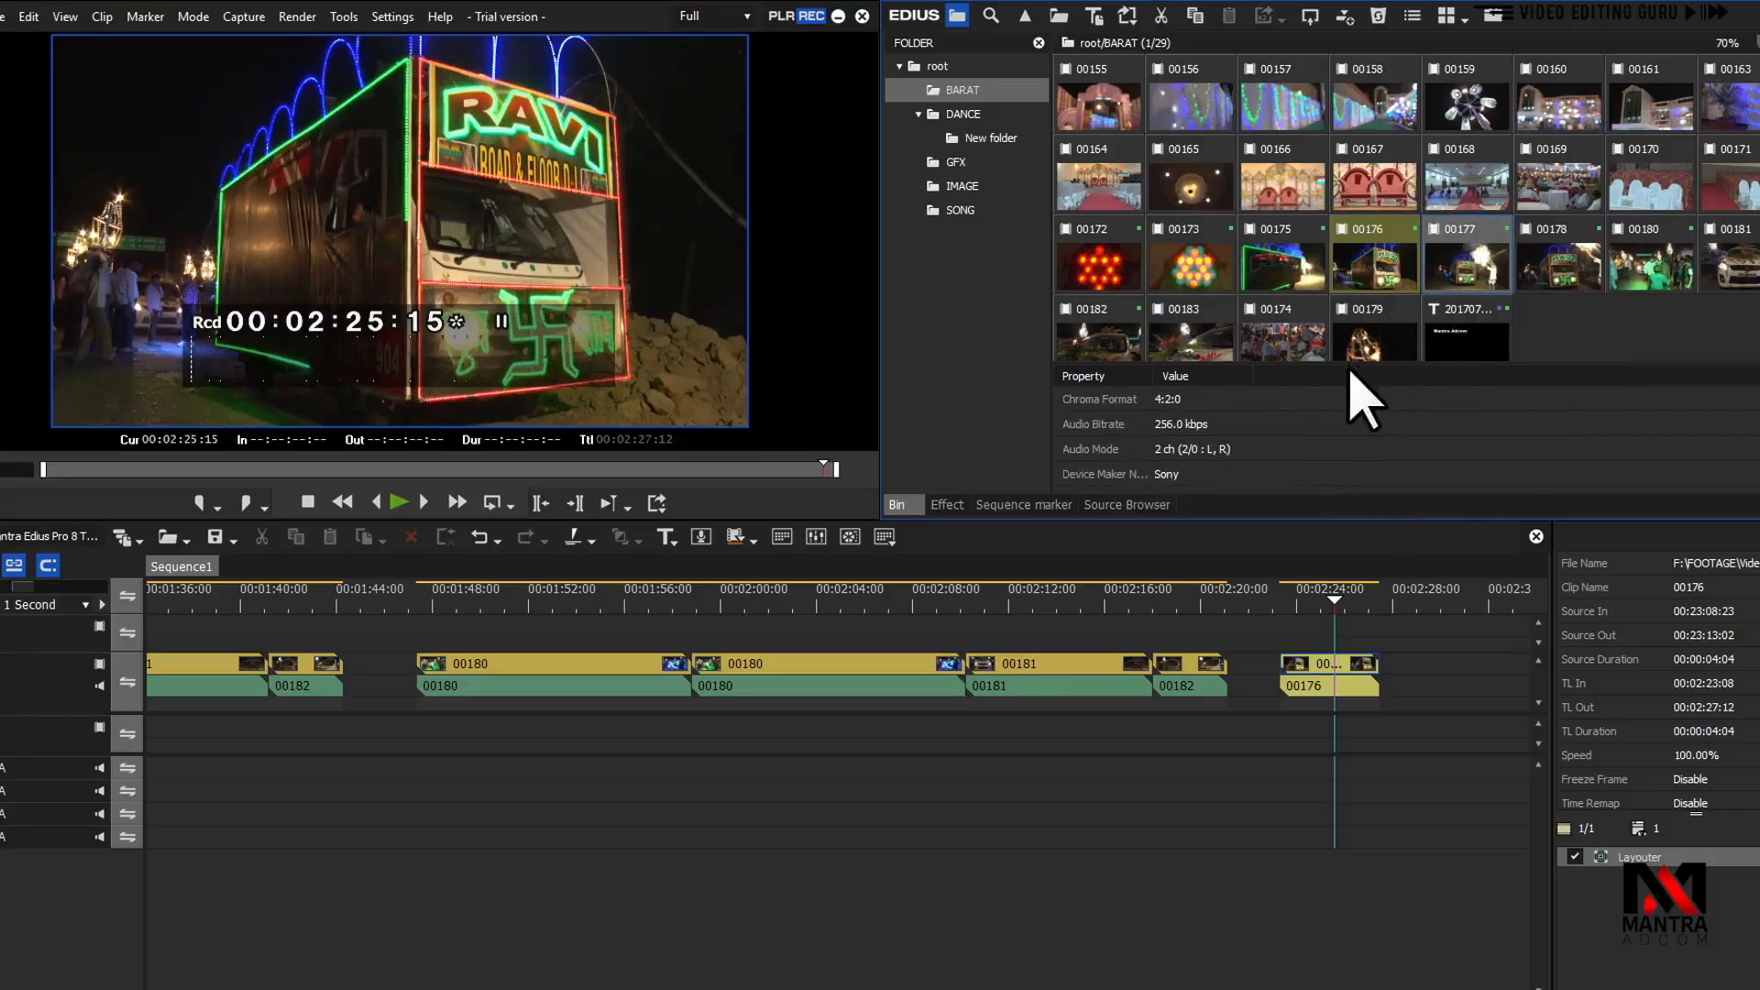
drag(1351, 364, 1320, 432)
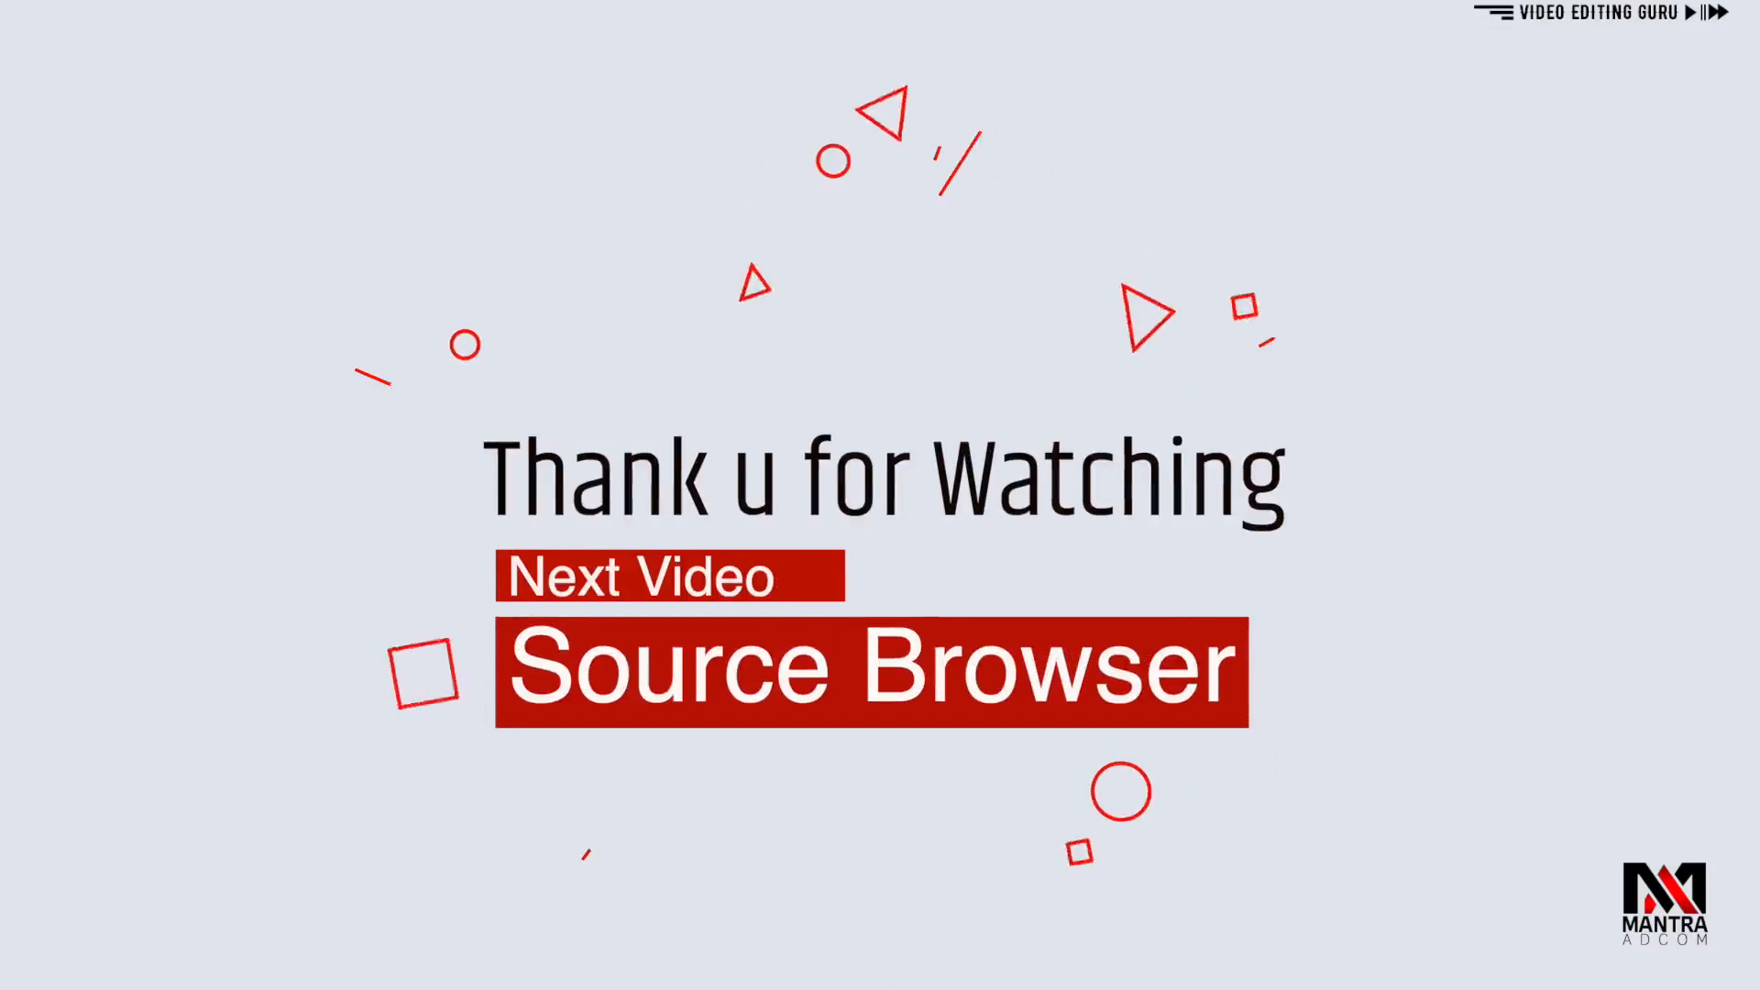